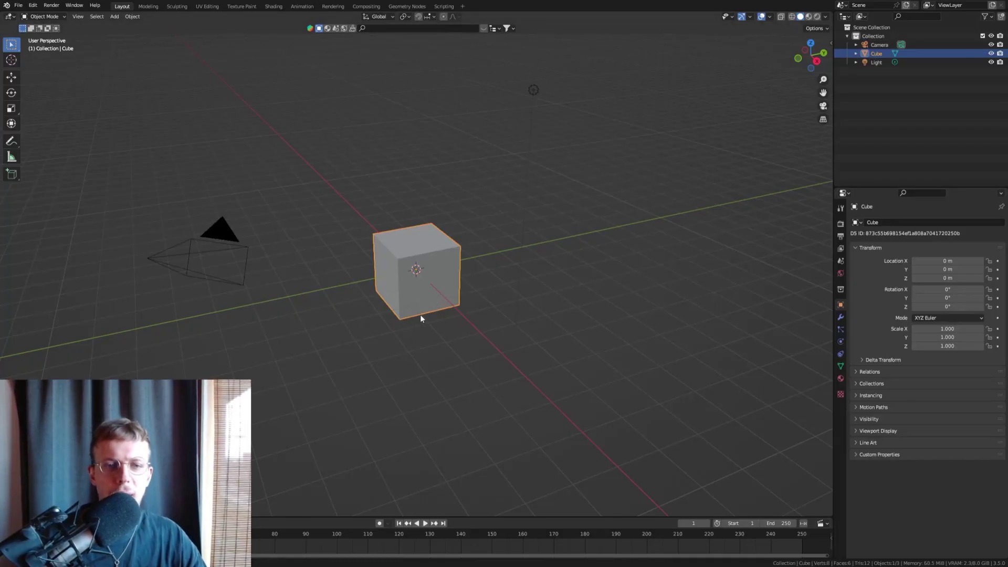
# Step: Delete the default cube and add a Monkey mesh in its place
pyautogui.scroll(4, 424, 274)
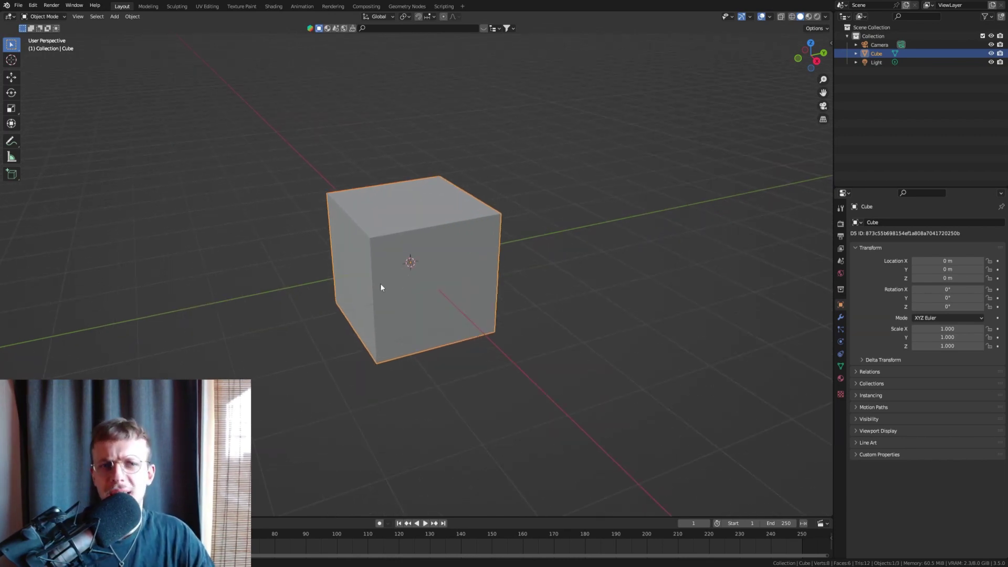
pyautogui.press('Delete')
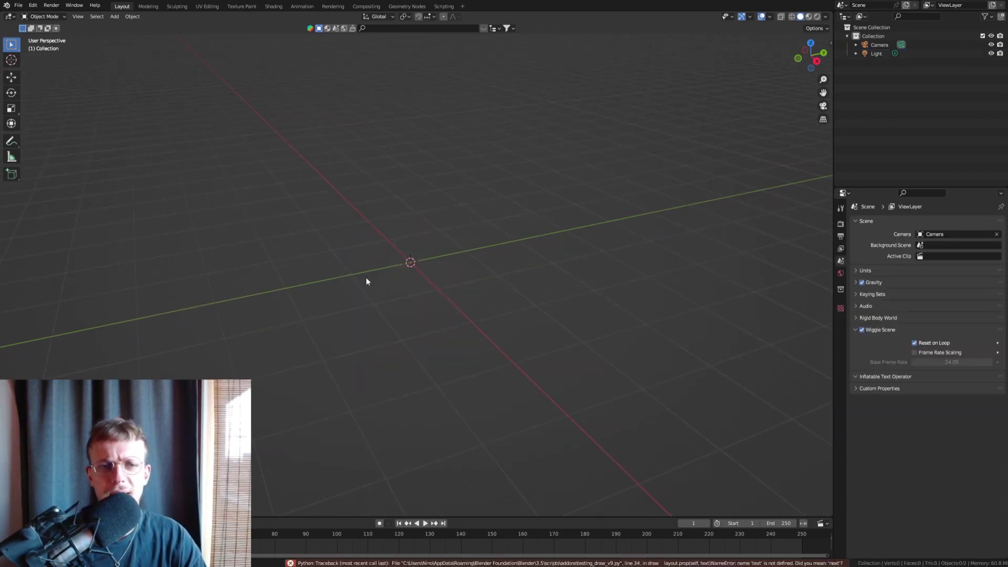
pyautogui.hotkey('shift', 'a')
pyautogui.moveTo(366, 273)
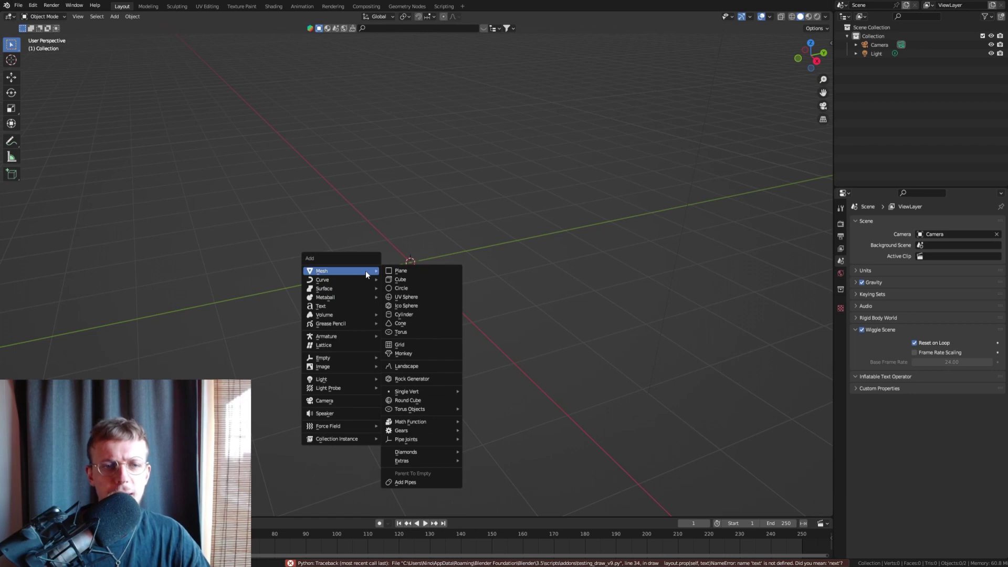
pyautogui.click(426, 351)
pyautogui.moveTo(427, 352); pyautogui.dragTo(344, 276, button='middle')
# Step: Add a Subdivision Surface modifier to the monkey, set its viewport levels to 2, and apply it
pyautogui.click(840, 317)
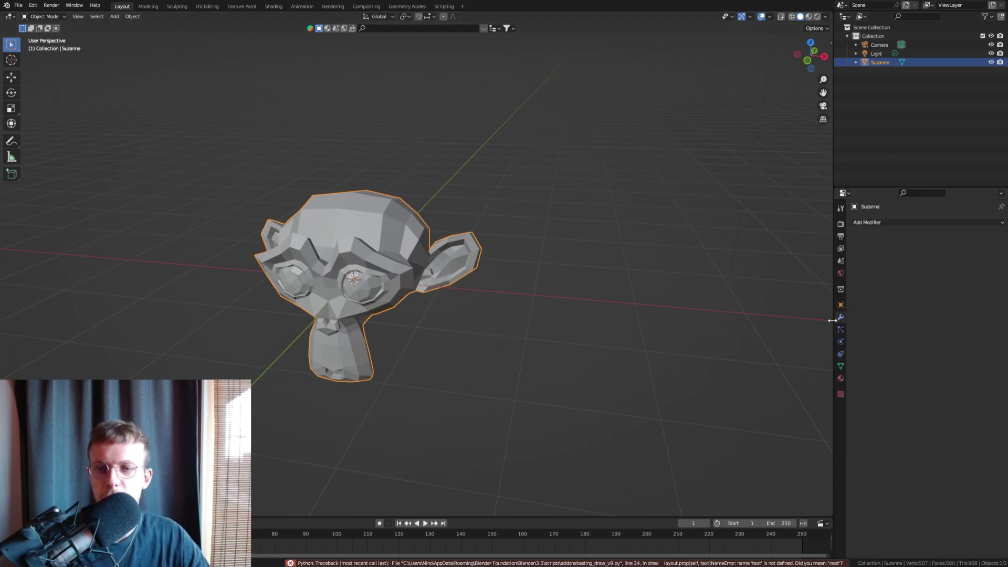
pyautogui.click(932, 233)
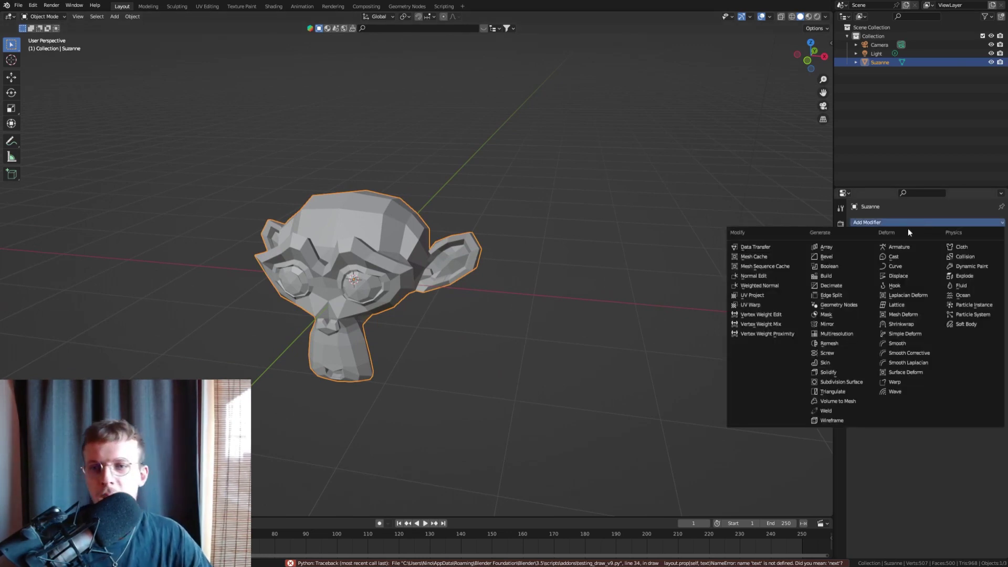
pyautogui.click(845, 367)
pyautogui.click(939, 267)
pyautogui.click(942, 261)
pyautogui.click(942, 261)
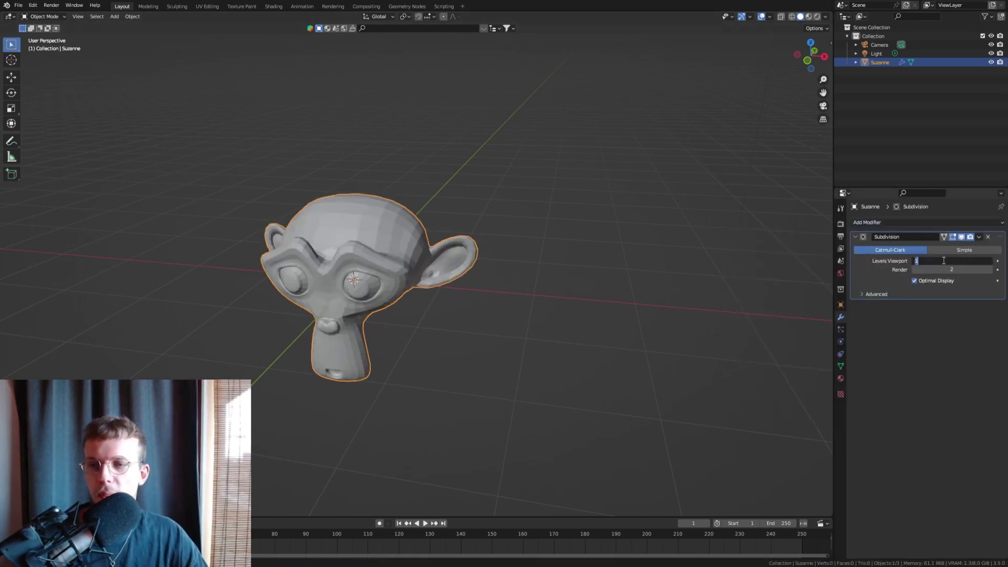
pyautogui.write('2')
pyautogui.press('Return')
pyautogui.hotkey('ctrl', 'a')
# Step: Apply Shade Smooth to the monkey head
pyautogui.rightClick(518, 222)
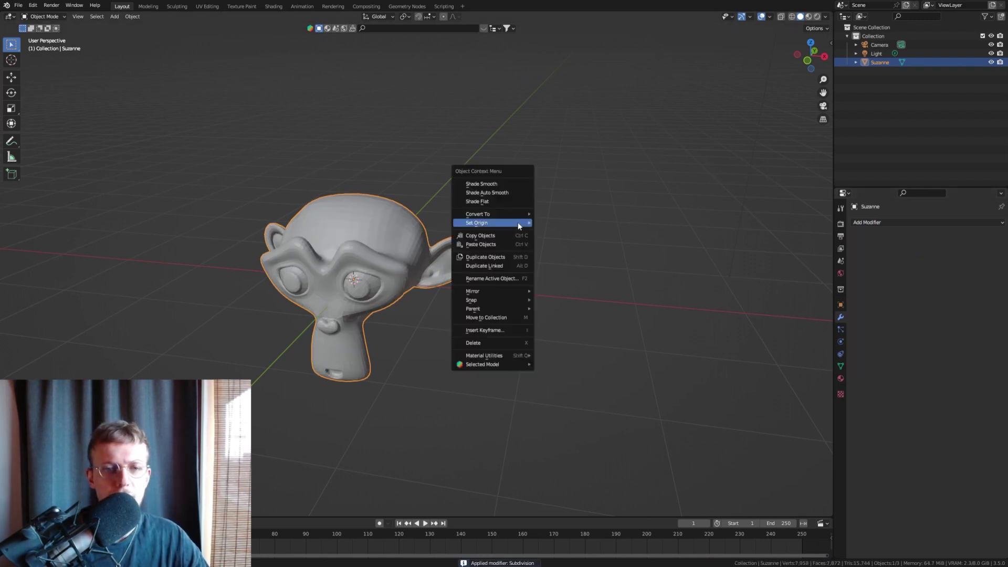
pyautogui.click(503, 185)
pyautogui.moveTo(502, 193); pyautogui.dragTo(394, 250, button='middle')
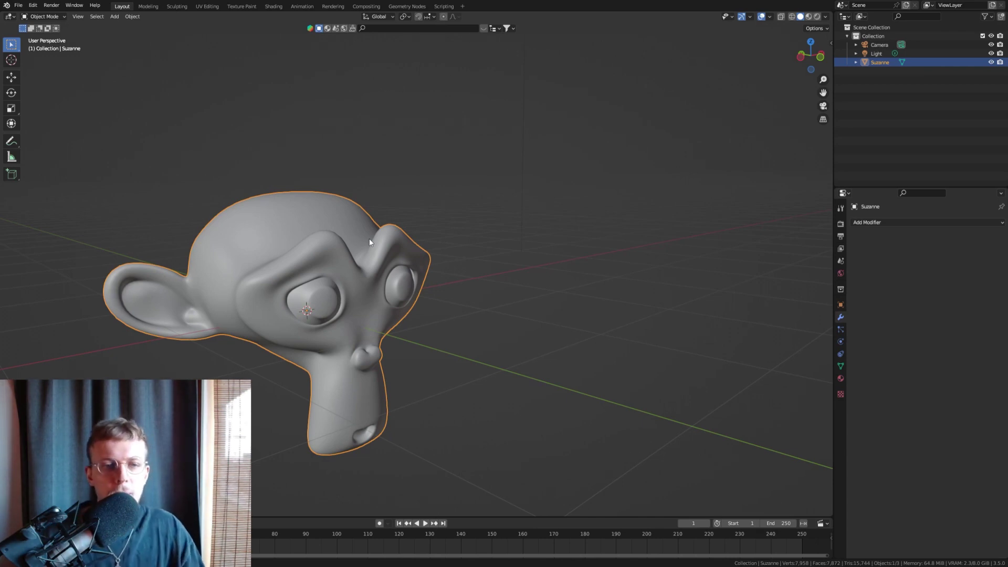
pyautogui.press('Tab')
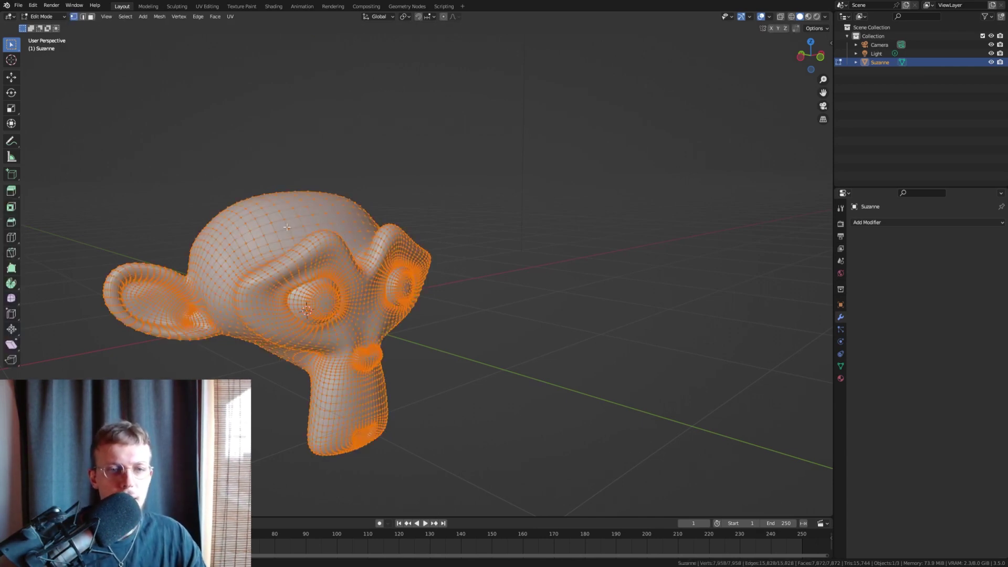
pyautogui.press('Tab')
pyautogui.moveTo(270, 237); pyautogui.dragTo(313, 208, button='middle')
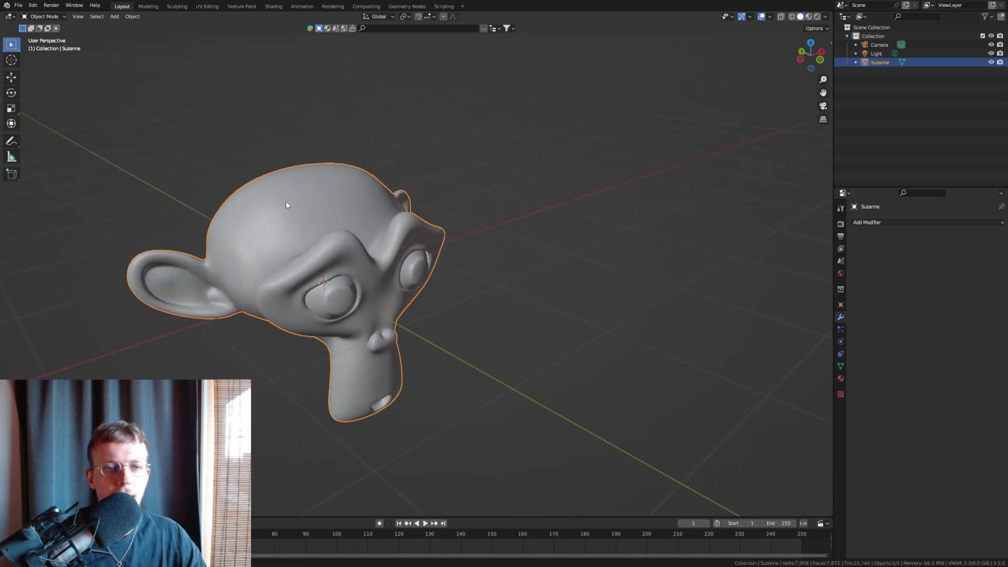
# Step: Split the 3D viewport vertically into two areas and switch the new one to the Geometry Node Editor
pyautogui.moveTo(830, 14); pyautogui.dragTo(369, 64)
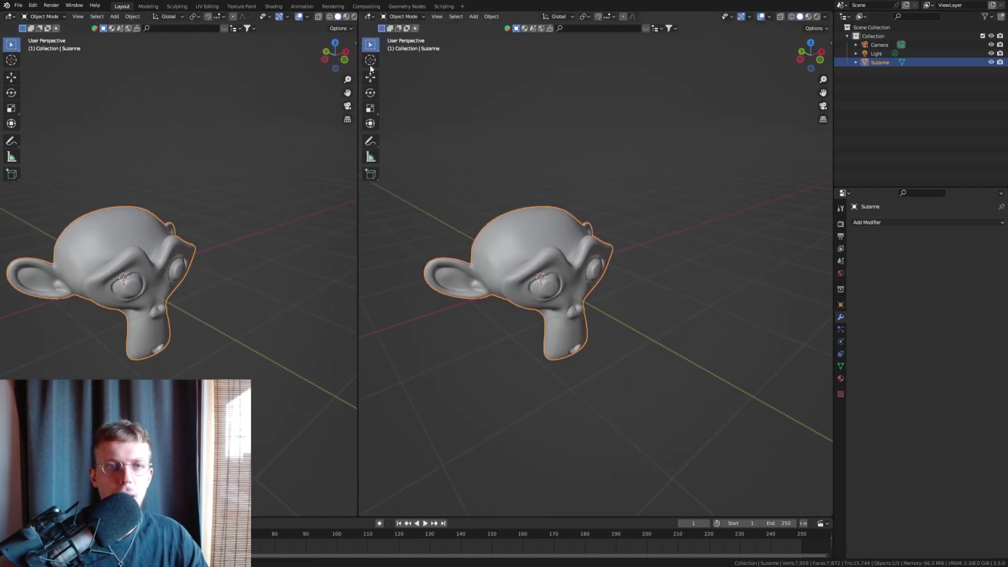
pyautogui.click(368, 17)
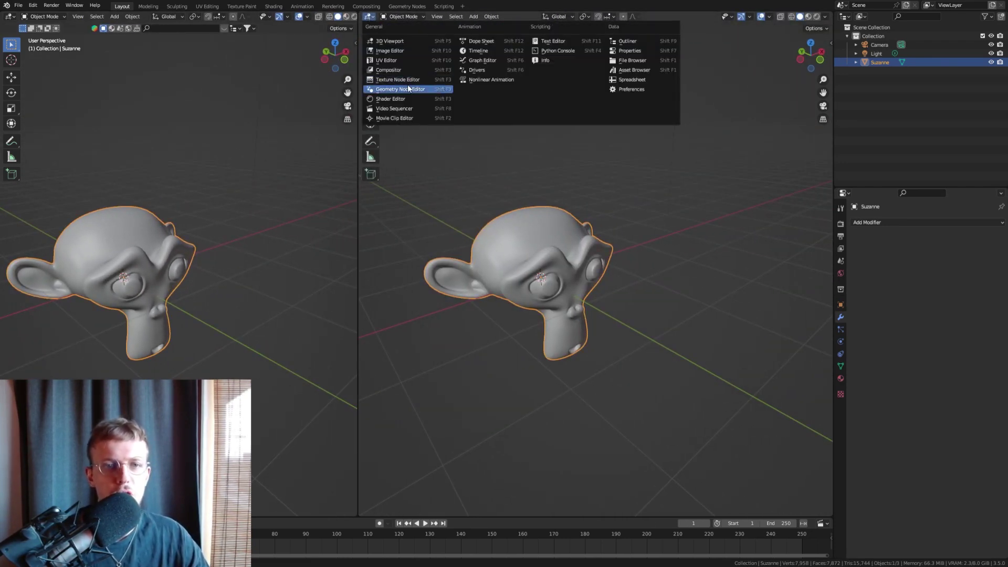
pyautogui.click(409, 88)
# Step: Create a new geometry node tree for the monkey
pyautogui.click(596, 17)
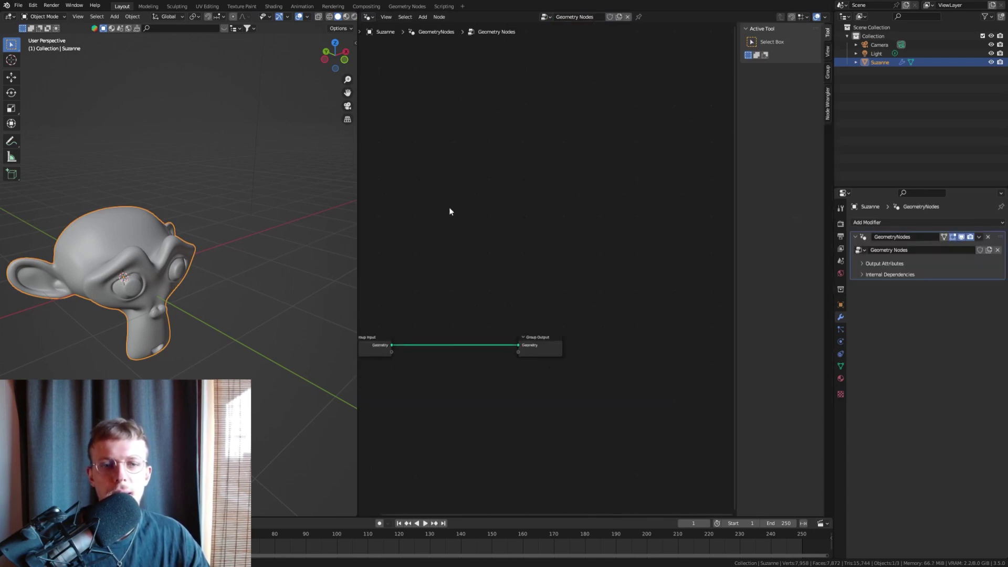
pyautogui.moveTo(450, 210); pyautogui.dragTo(574, 168, button='middle')
pyautogui.scroll(2, 592, 237)
pyautogui.moveTo(591, 233); pyautogui.dragTo(530, 227, button='middle')
pyautogui.scroll(1, 519, 240)
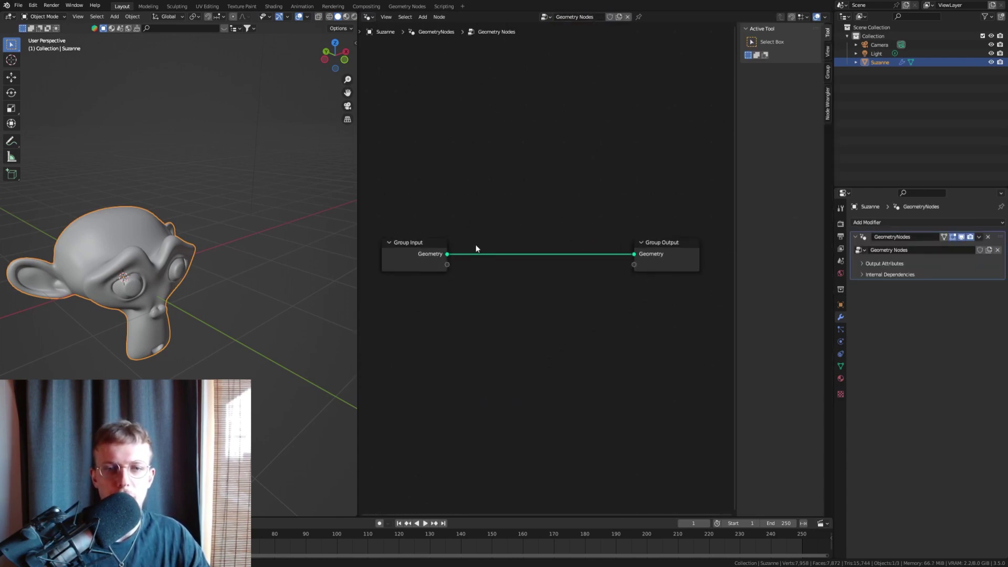
# Step: Rename both the geometry nodes modifier and its node group to Snow Gen
pyautogui.doubleClick(892, 236)
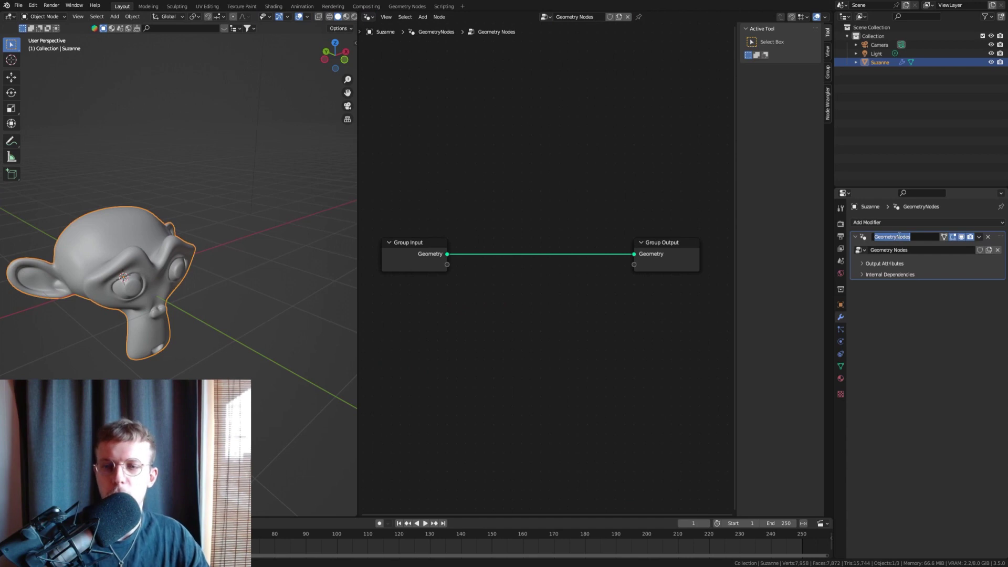
pyautogui.write('Snow')
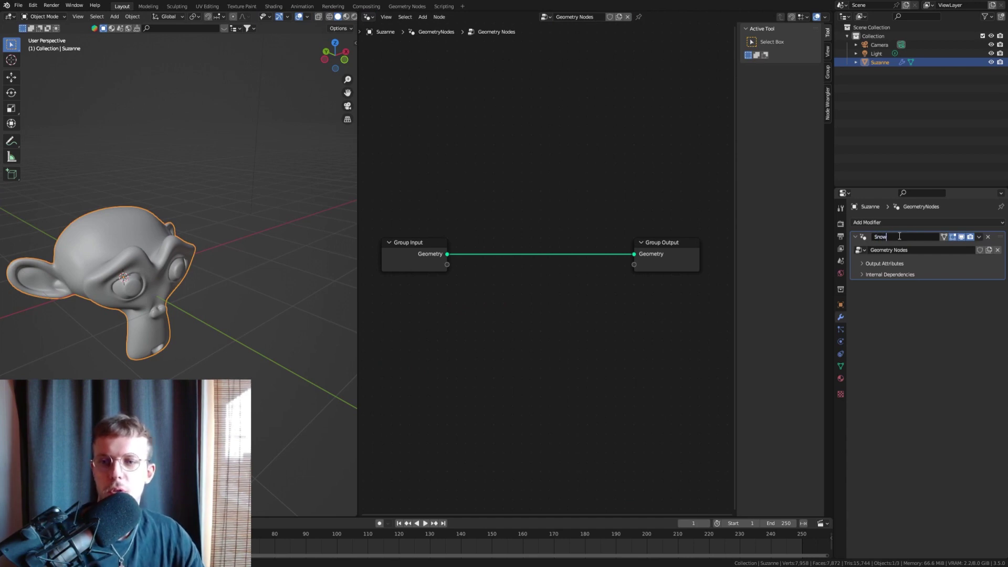
pyautogui.write(' Gen')
pyautogui.press('Tab')
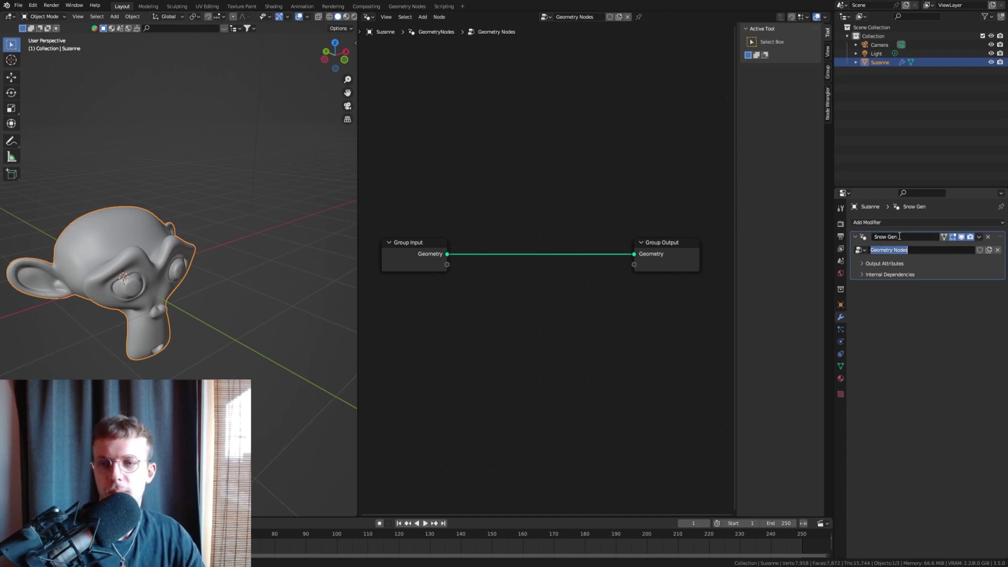
pyautogui.write('Snow Gen')
pyautogui.press('Return')
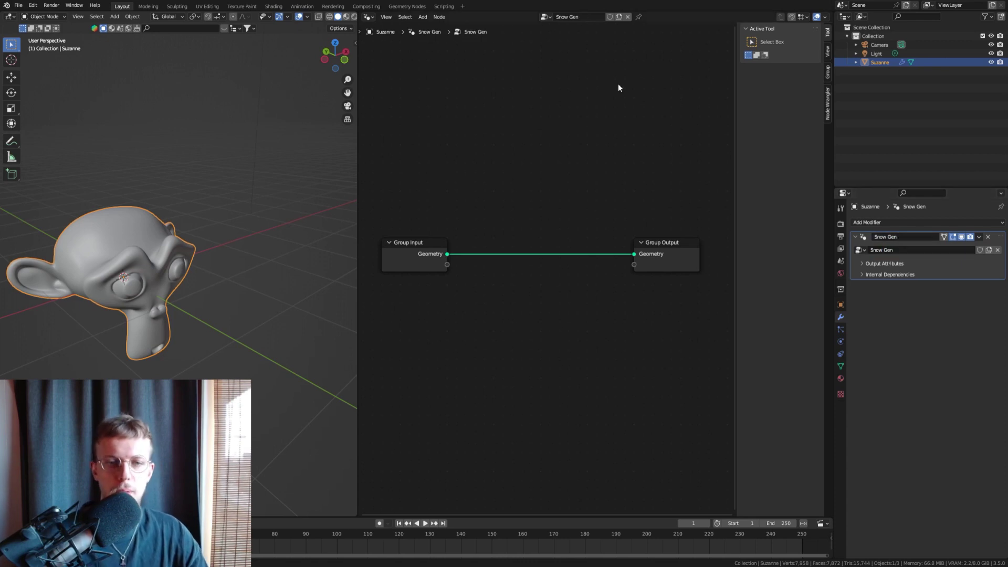
# Step: Add a Separate Geometry node fed by the Group Input's Geometry output and place it below the existing link
pyautogui.scroll(2, 525, 229)
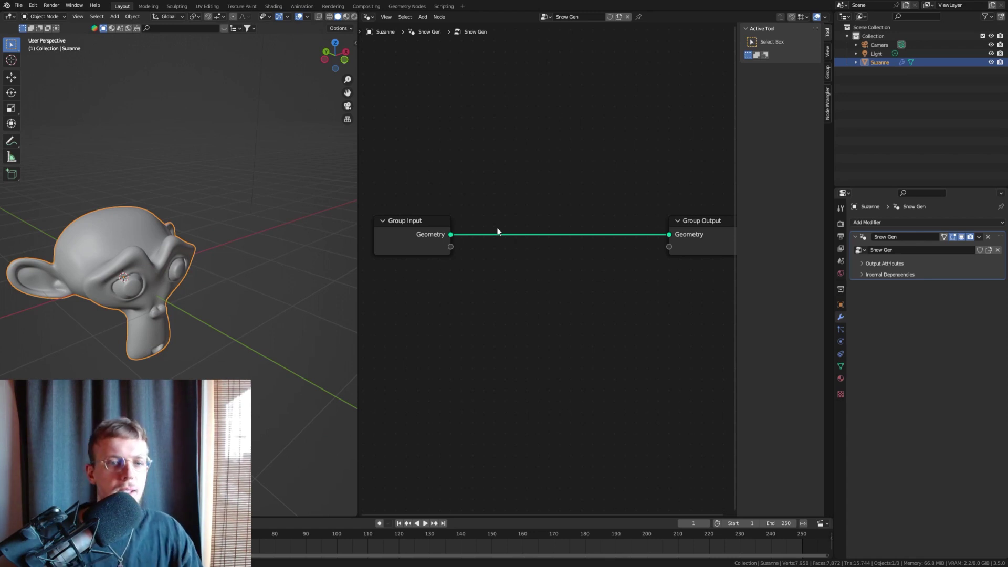
pyautogui.scroll(3, 463, 237)
pyautogui.moveTo(457, 238); pyautogui.dragTo(479, 207, button='middle')
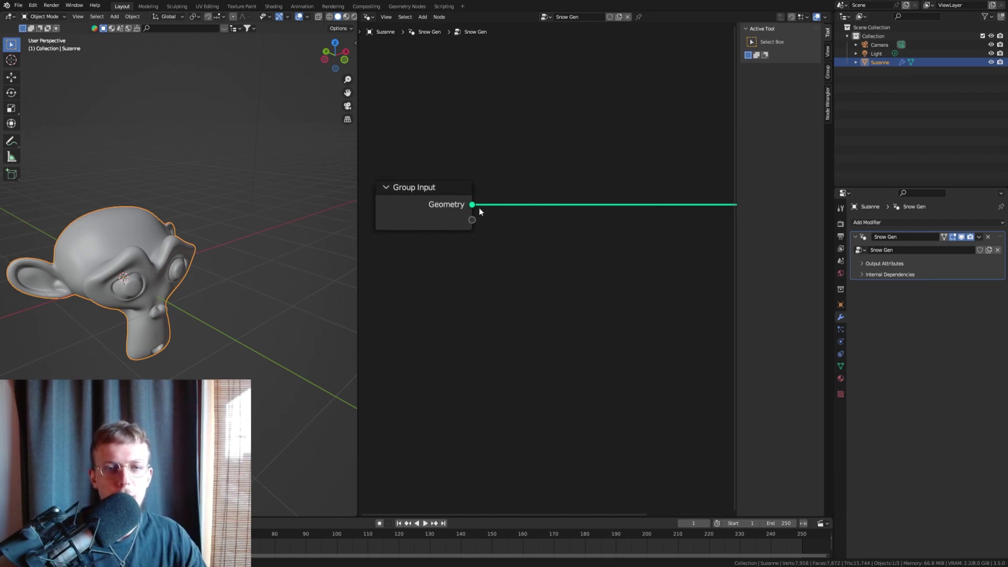
pyautogui.moveTo(473, 207); pyautogui.dragTo(561, 287)
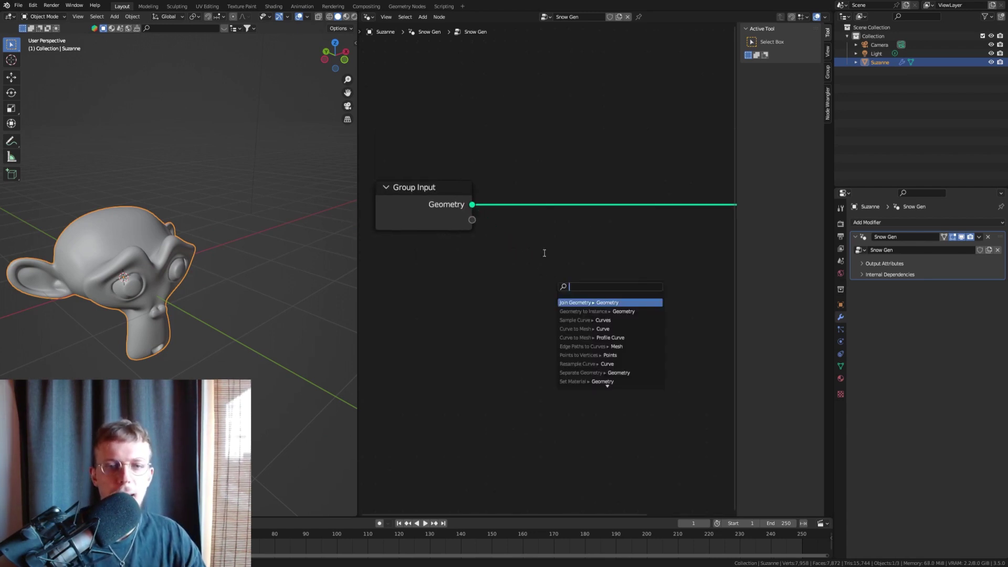
pyautogui.write('separa')
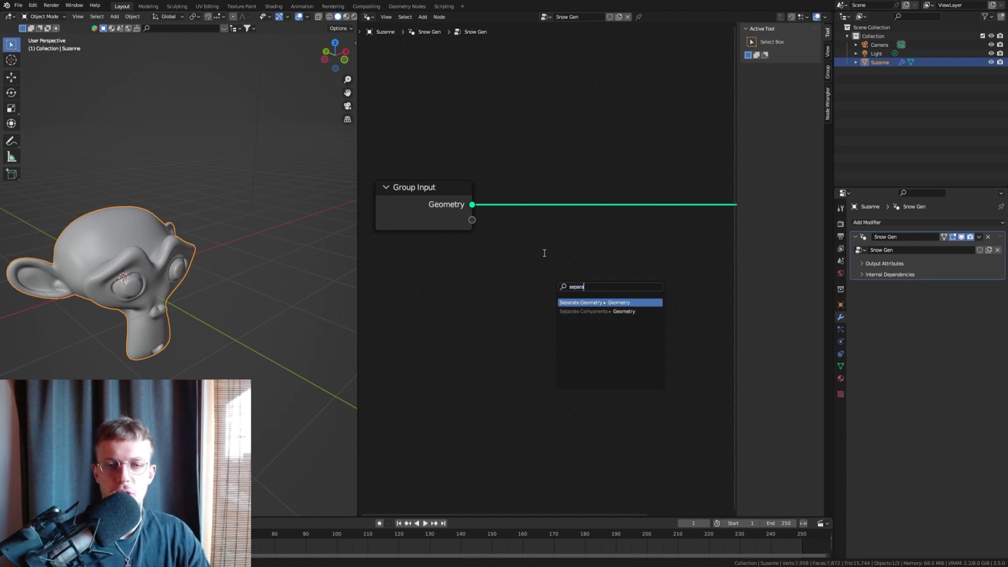
pyautogui.press('Return')
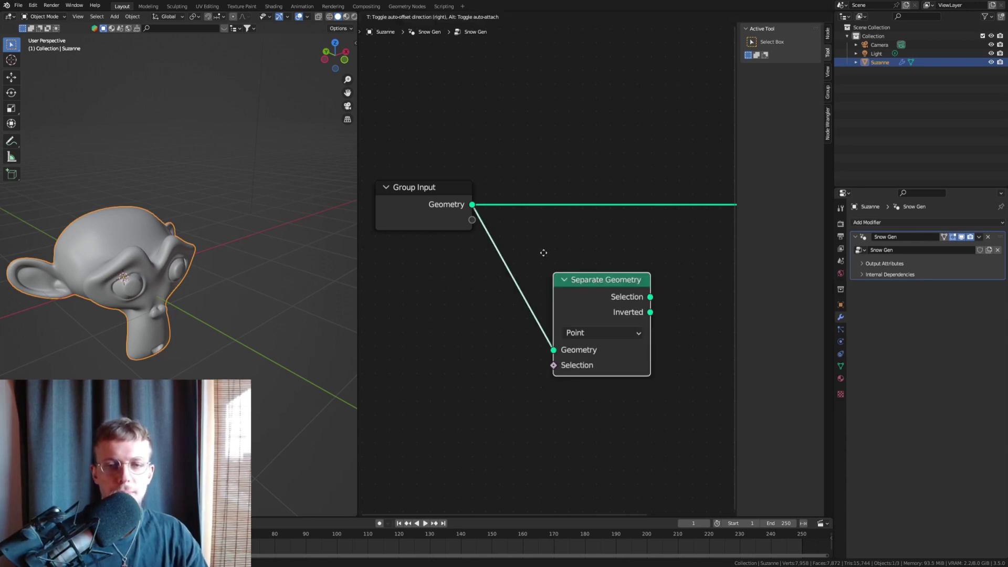
pyautogui.click(521, 209)
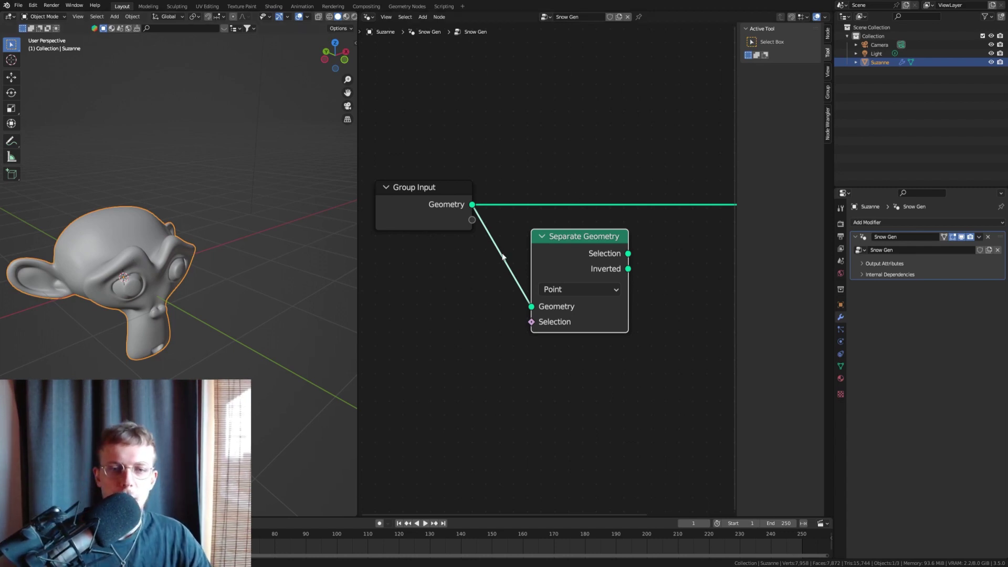
# Step: Expose Separate Geometry's Selection as a group input and switch that modifier input to use an attribute
pyautogui.click(477, 231)
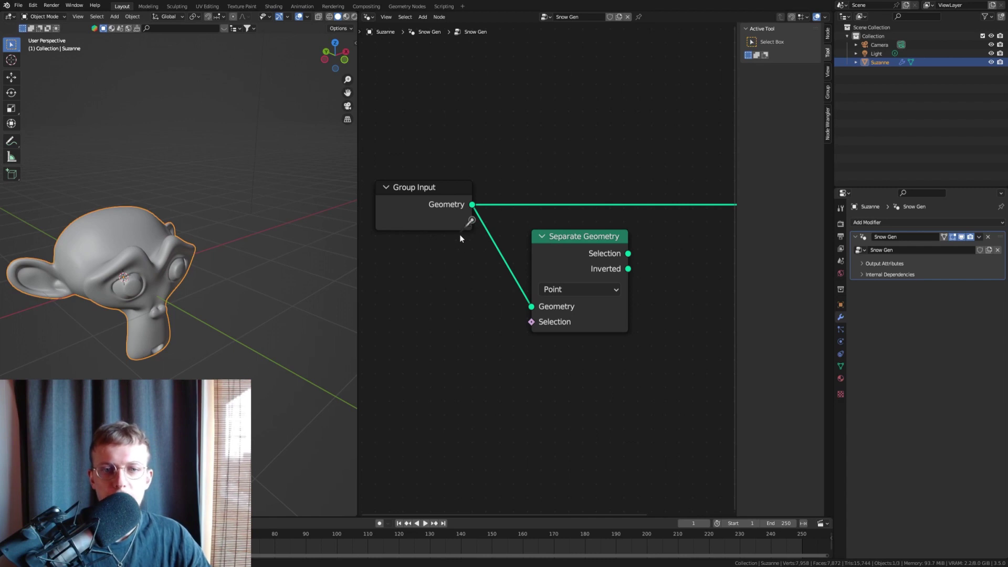
pyautogui.moveTo(472, 220); pyautogui.dragTo(533, 321)
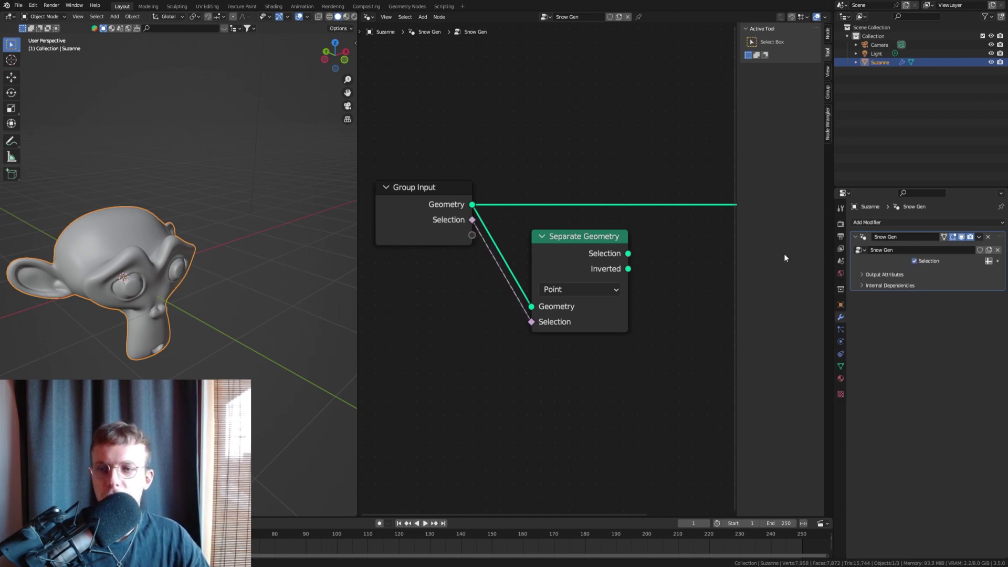
pyautogui.click(989, 261)
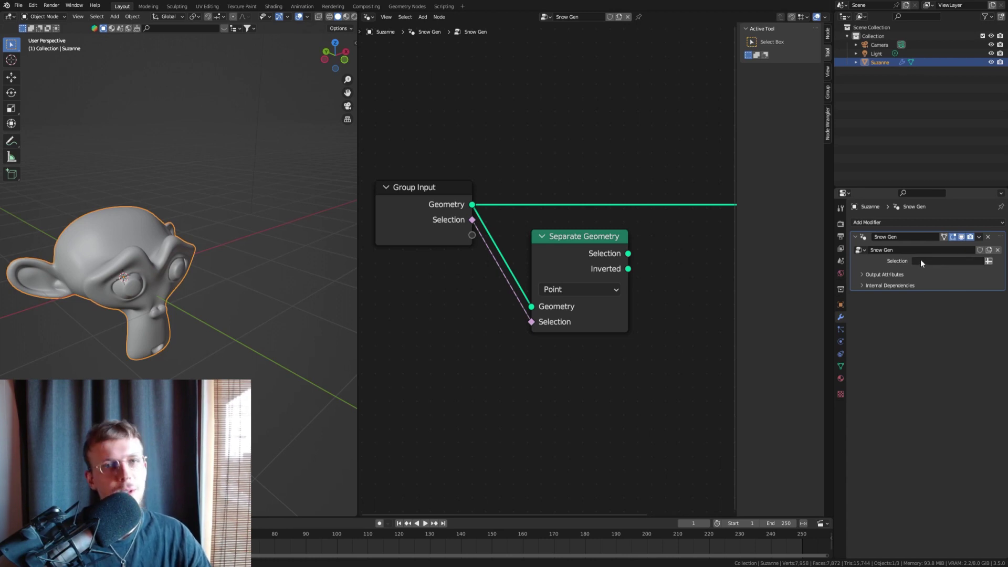
# Step: Create a vertex group on the monkey mesh and name it Snow Map
pyautogui.click(840, 365)
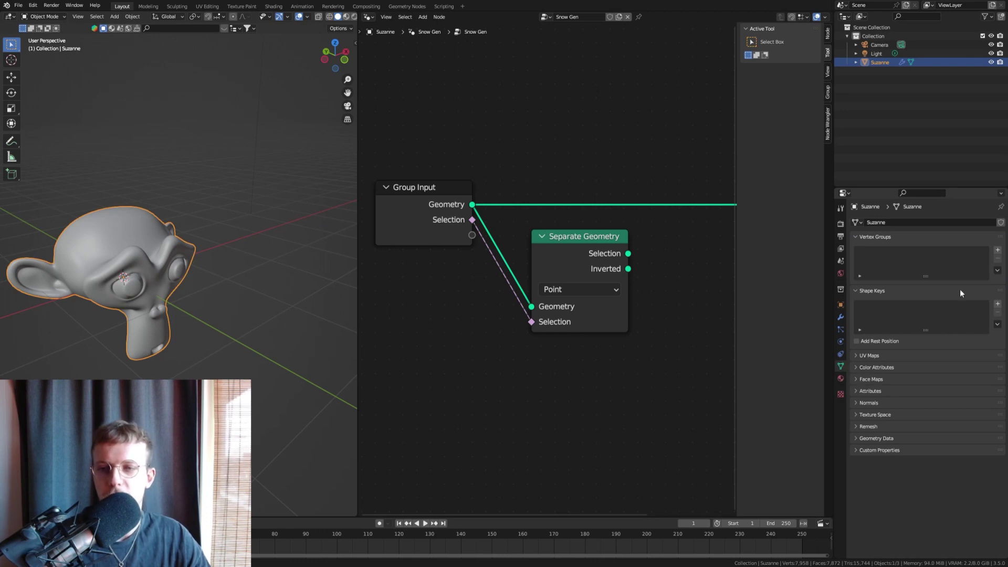
pyautogui.click(998, 250)
pyautogui.doubleClick(877, 252)
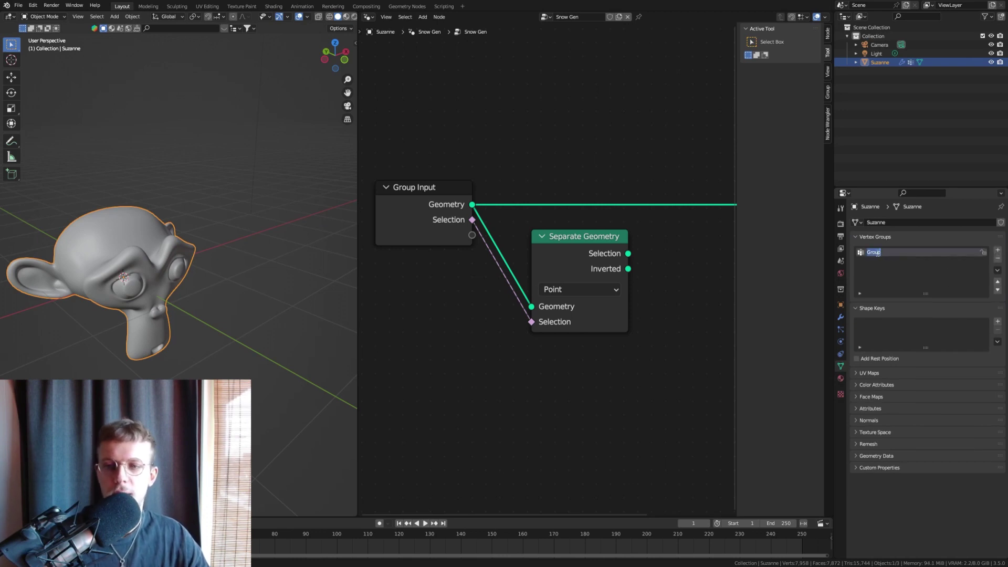
pyautogui.write('Snow Map')
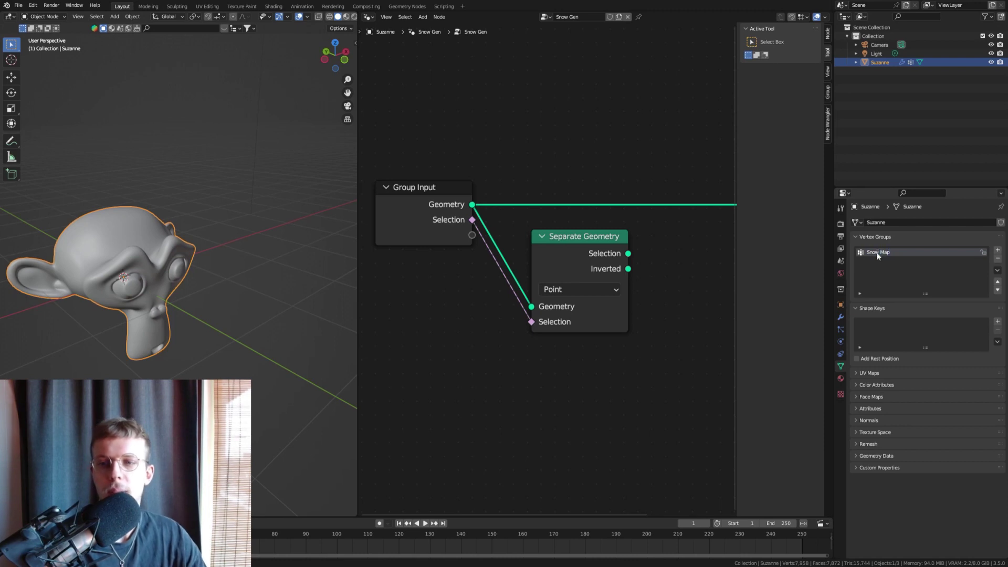
pyautogui.press('Return')
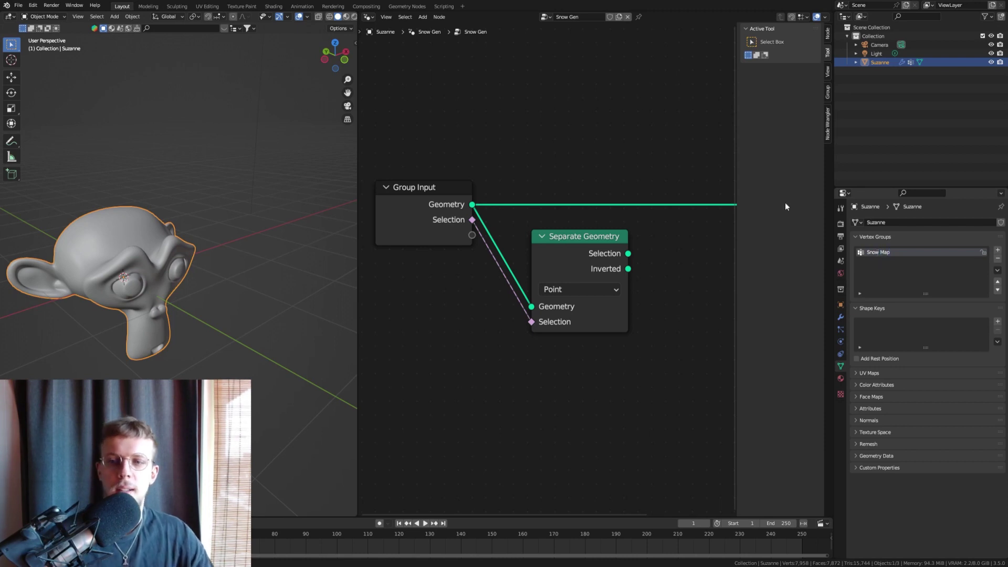
# Step: Switch the monkey to Weight Paint mode and paint full weight over the top of the head with a 114 px brush
pyautogui.click(35, 16)
pyautogui.click(47, 65)
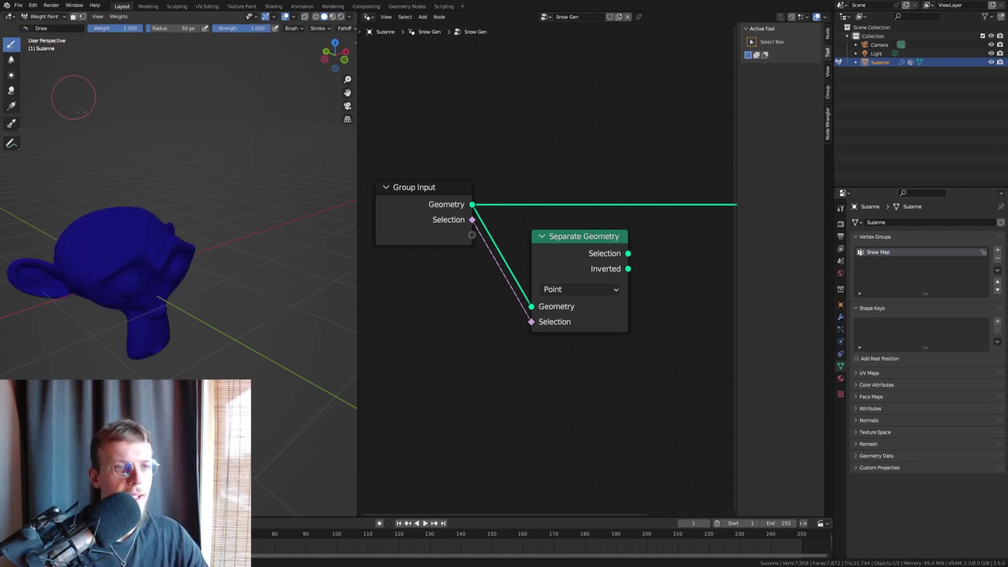
pyautogui.scroll(4, 111, 268)
pyautogui.press('f')
pyautogui.click(187, 288)
pyautogui.moveTo(187, 288); pyautogui.dragTo(176, 324, button='middle')
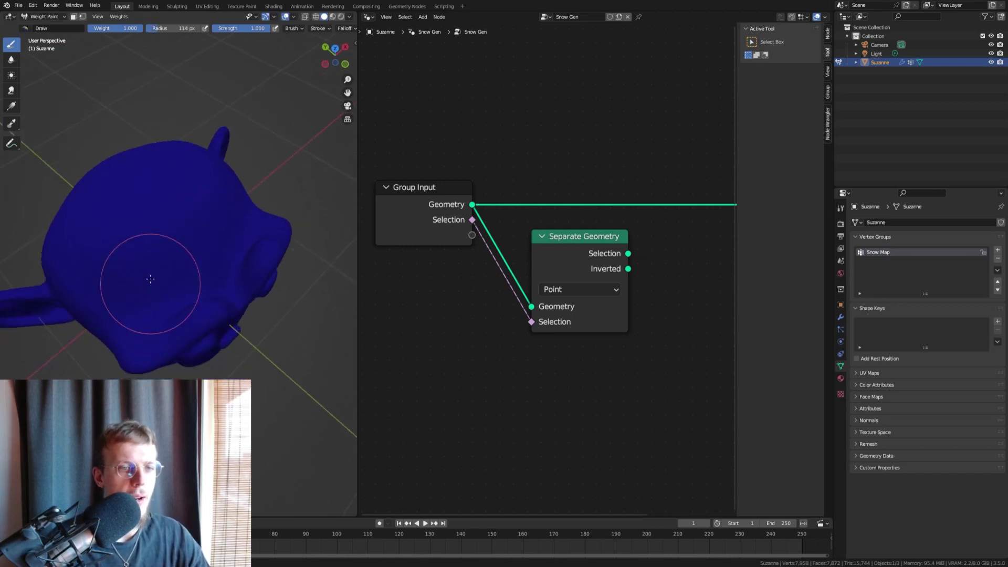
pyautogui.scroll(-2, 171, 252)
pyautogui.moveTo(169, 200)
pyautogui.mouseDown()
pyautogui.moveTo(133, 202)
pyautogui.moveTo(105, 247)
pyautogui.moveTo(157, 221)
pyautogui.moveTo(142, 236)
pyautogui.moveTo(147, 259)
pyautogui.moveTo(178, 206)
pyautogui.moveTo(174, 219)
pyautogui.mouseUp()
# Step: Reduce the brush radius to 57 px and paint full weight along the nearer brow ridge
pyautogui.press('f')
pyautogui.click(169, 286)
pyautogui.scroll(2, 157, 315)
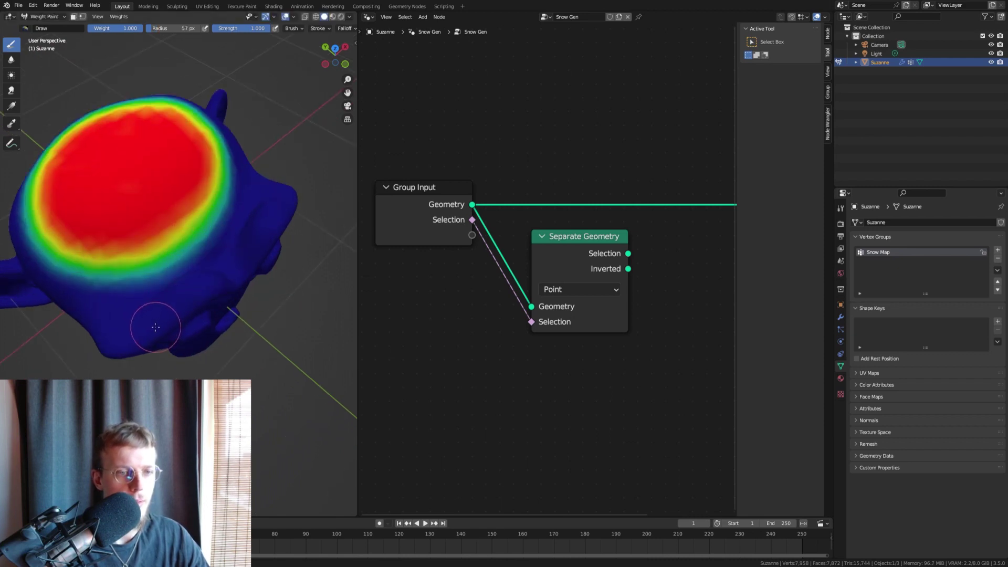
pyautogui.scroll(2, 152, 320)
pyautogui.moveTo(144, 331); pyautogui.dragTo(227, 271)
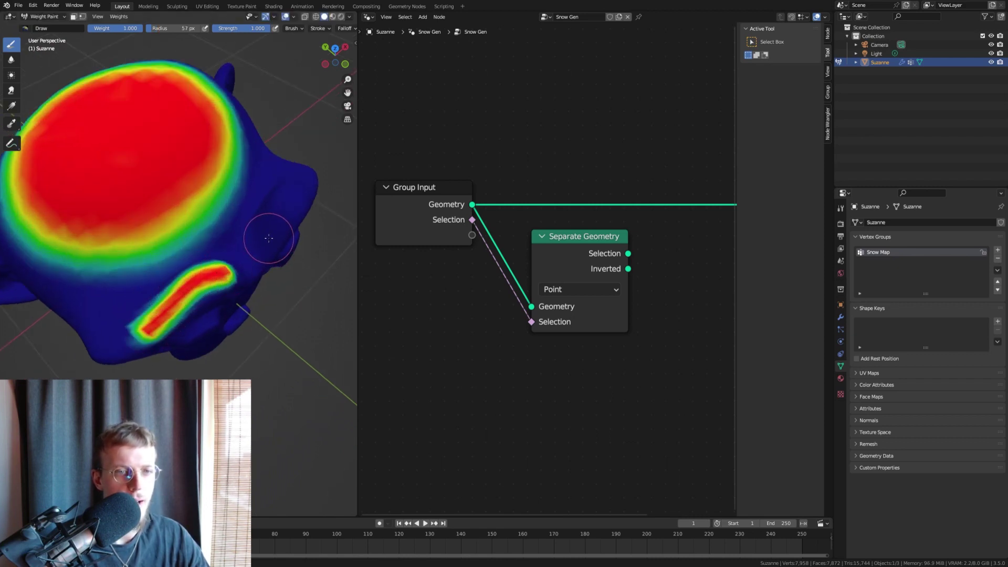
# Step: Paint full weight along the farther brow ridge and soften the weights on both brows with the Blur brush
pyautogui.moveTo(270, 237); pyautogui.dragTo(302, 184)
pyautogui.click(11, 60)
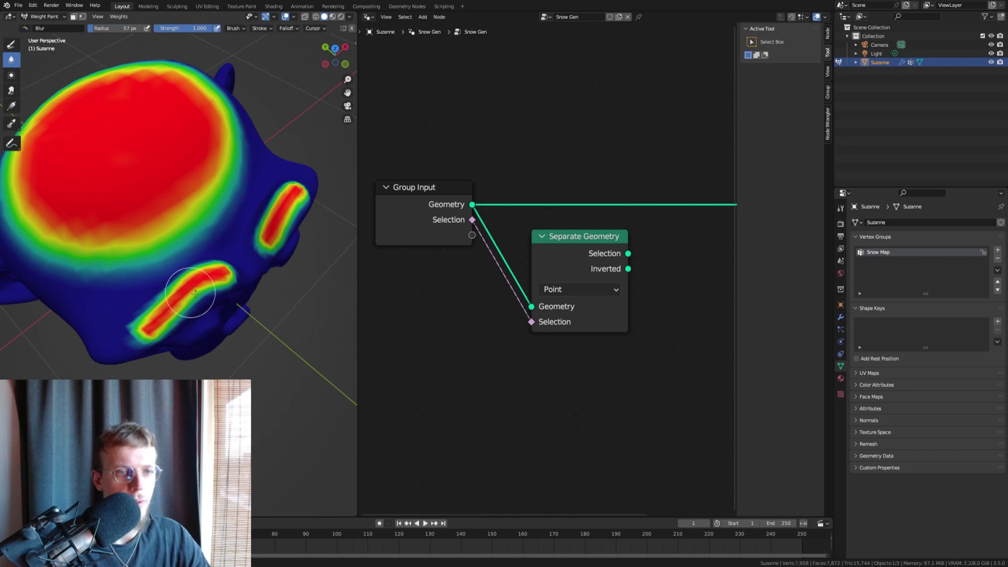
pyautogui.press('f')
pyautogui.click(257, 273)
pyautogui.moveTo(217, 273)
pyautogui.mouseDown()
pyautogui.moveTo(158, 315)
pyautogui.moveTo(274, 236)
pyautogui.moveTo(299, 191)
pyautogui.mouseUp()
# Step: Soften the edge of the painted area on top of the head with a 135 px Blur brush
pyautogui.scroll(-3, 123, 197)
pyautogui.moveTo(122, 197); pyautogui.dragTo(124, 205, button='middle')
pyautogui.keyDown('shift'); pyautogui.moveTo(124, 206); pyautogui.dragTo(183, 246, button='middle'); pyautogui.keyUp('shift')
pyautogui.press('f')
pyautogui.click(199, 243)
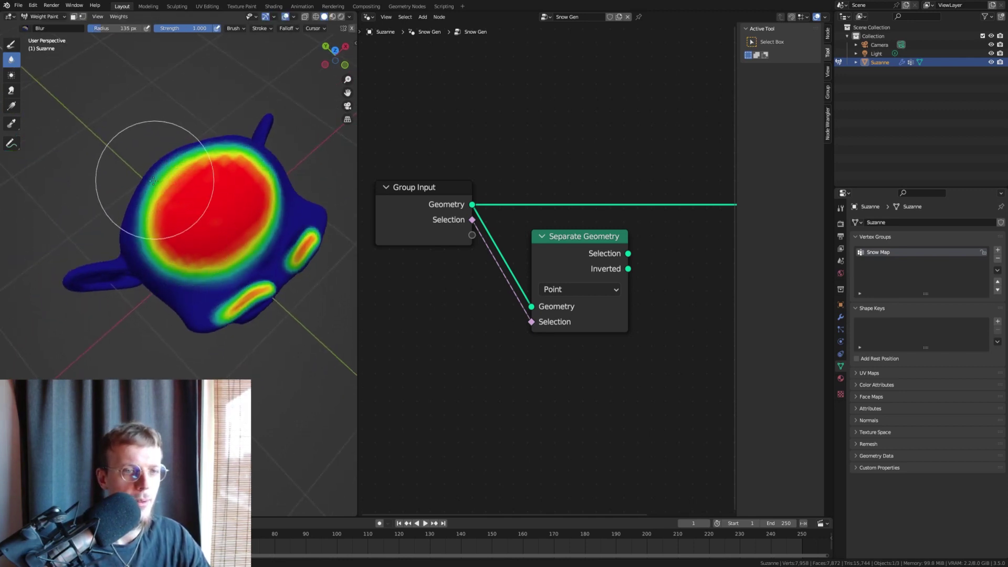
pyautogui.moveTo(156, 182)
pyautogui.mouseDown()
pyautogui.moveTo(196, 253)
pyautogui.moveTo(245, 171)
pyautogui.mouseUp()
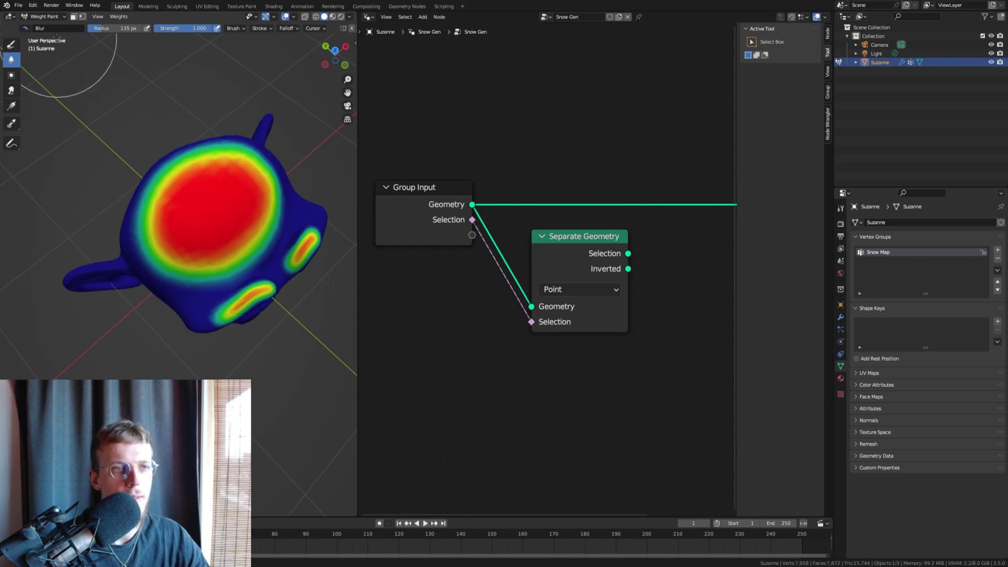
# Step: Return the monkey to Object Mode and assign Snow Map as the Snow Gen modifier's Selection attribute
pyautogui.click(50, 16)
pyautogui.click(52, 26)
pyautogui.moveTo(184, 225); pyautogui.dragTo(253, 278, button='middle')
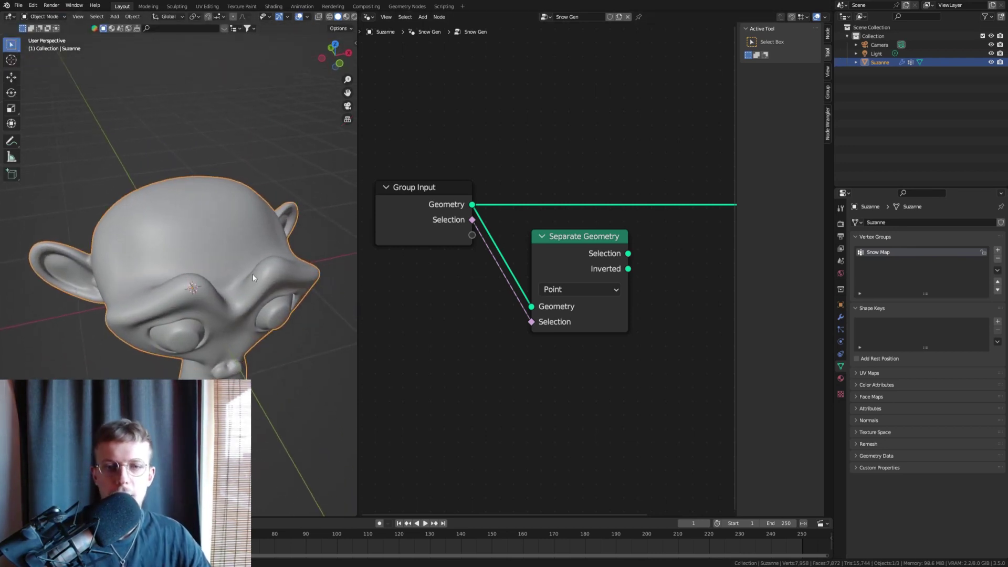
pyautogui.click(840, 317)
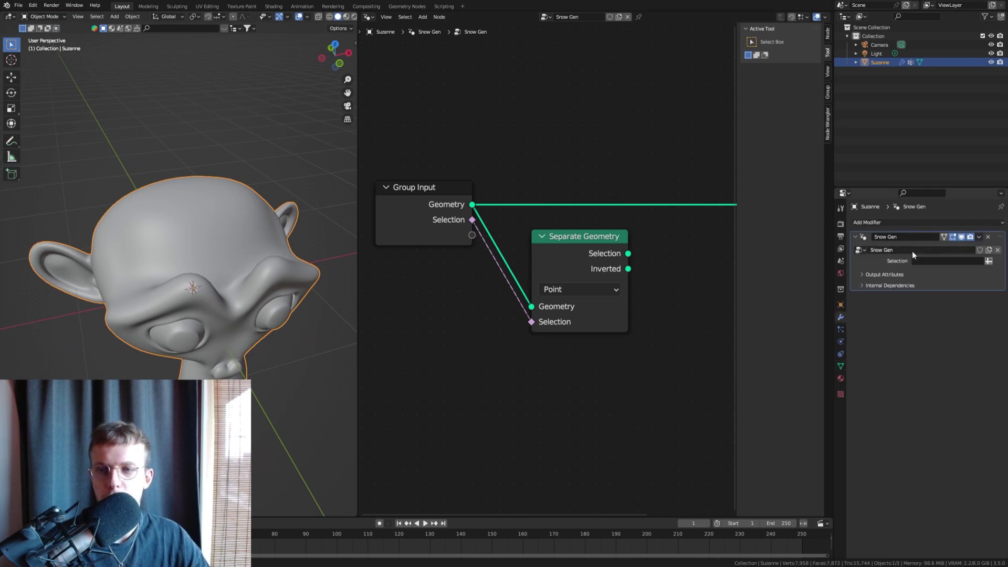
pyautogui.click(923, 261)
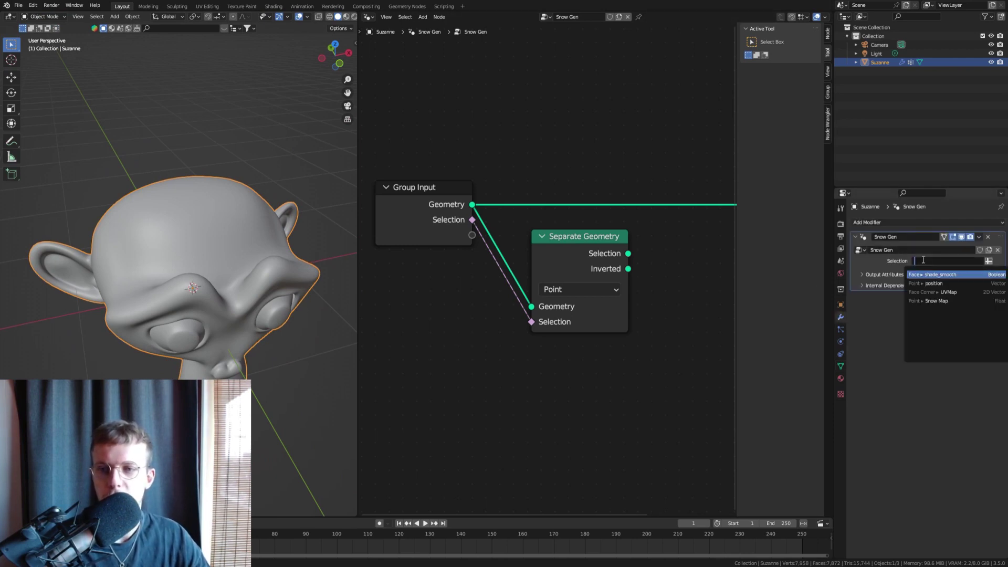
pyautogui.click(938, 299)
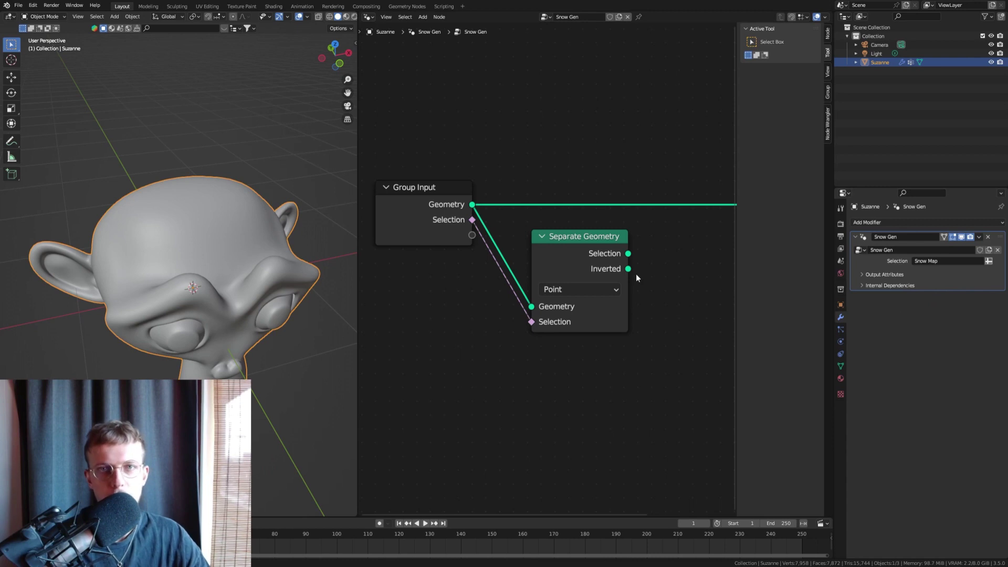
# Step: Add an Extrude Mesh node and feed Separate Geometry's Selection output into its Mesh input
pyautogui.scroll(-1, 638, 266)
pyautogui.moveTo(638, 266); pyautogui.dragTo(568, 258, button='middle')
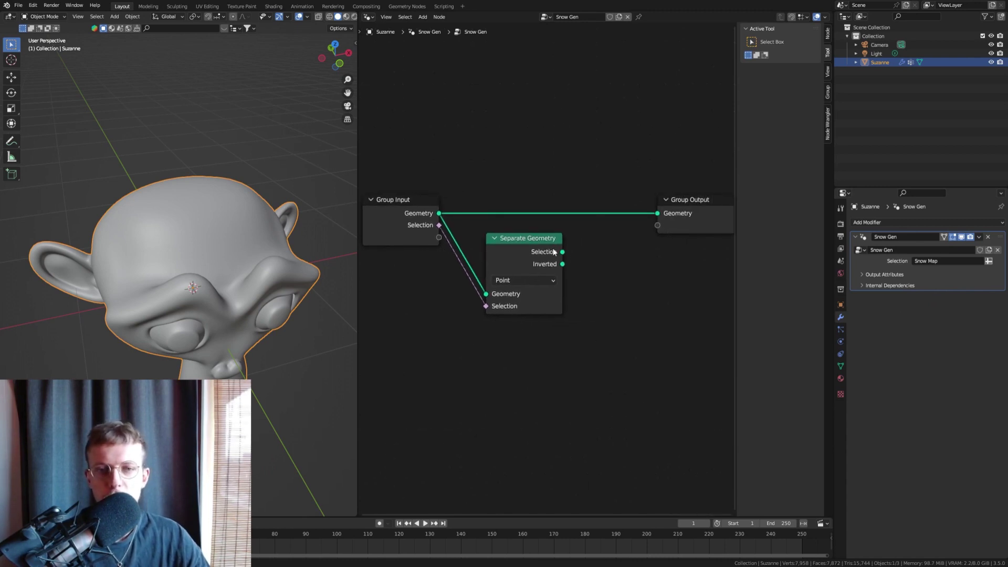
pyautogui.scroll(1, 546, 252)
pyautogui.moveTo(534, 240); pyautogui.dragTo(517, 242)
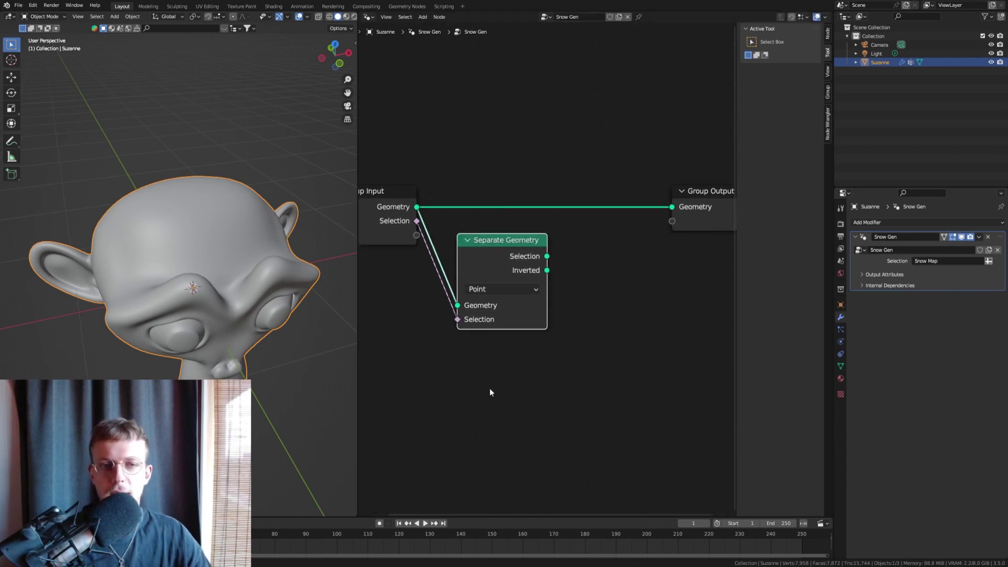
pyautogui.hotkey('shift', 'a')
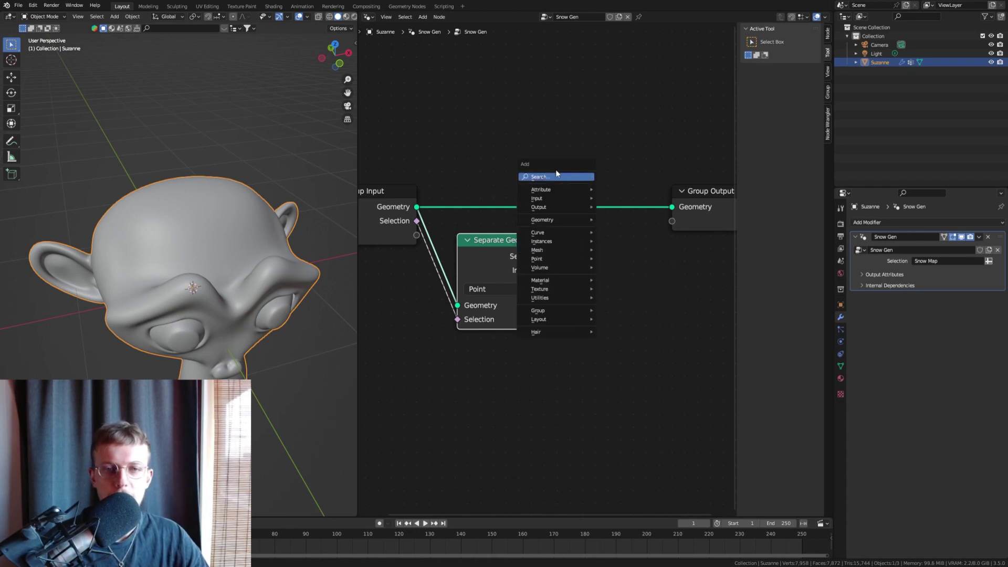
pyautogui.click(555, 170)
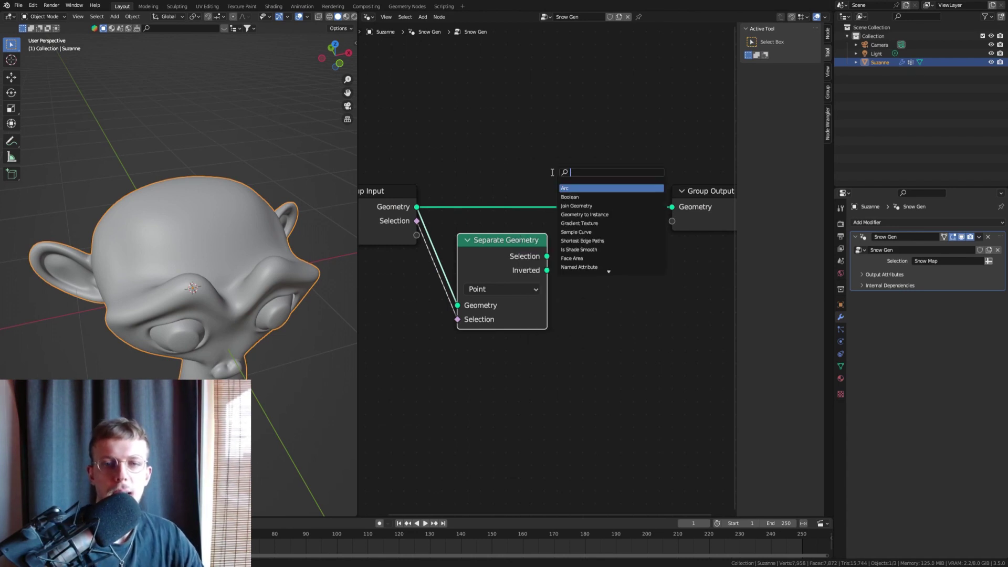
pyautogui.write('extru')
pyautogui.press('Return')
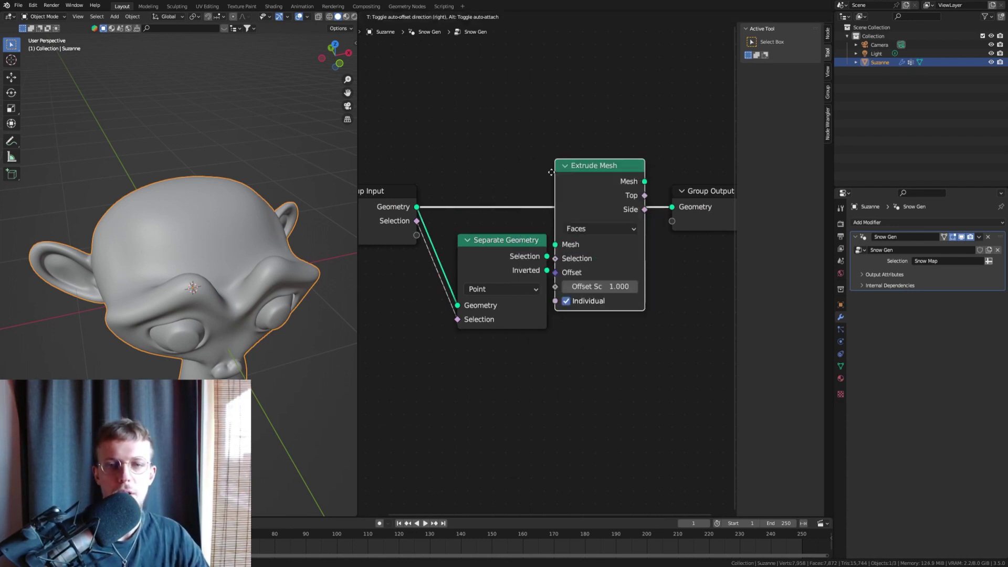
pyautogui.click(555, 249)
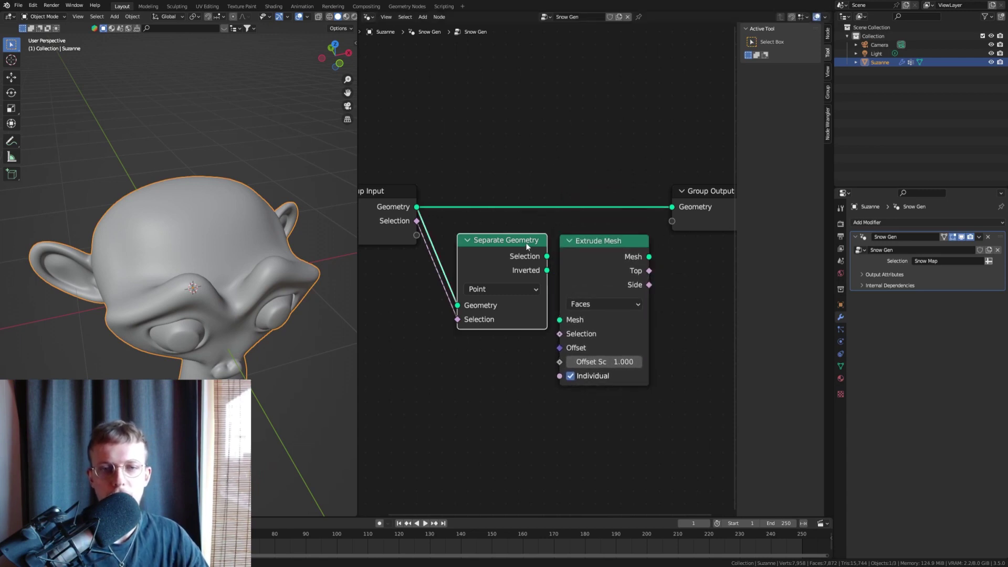
pyautogui.moveTo(526, 245); pyautogui.dragTo(562, 318)
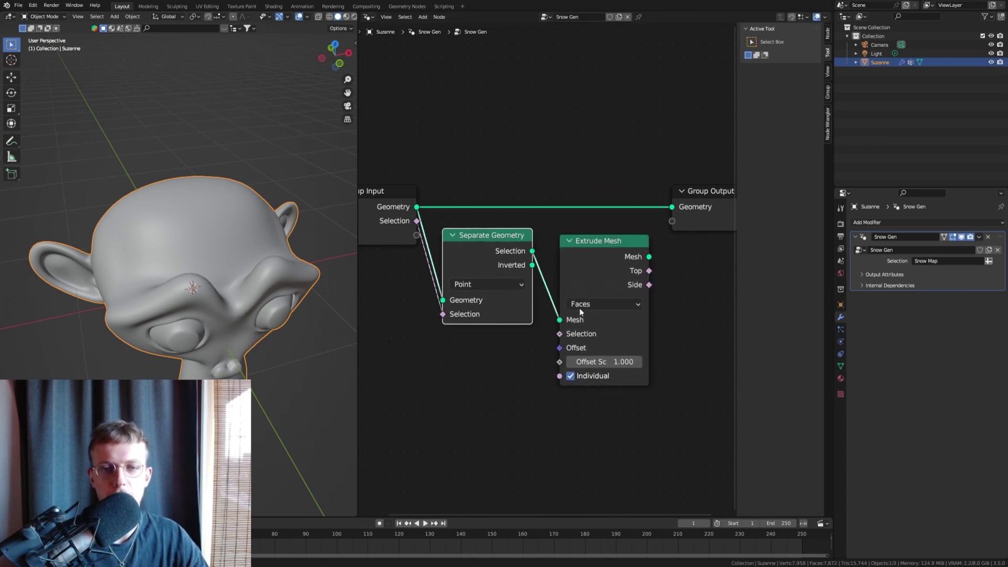
# Step: Insert a Join Geometry node before the Group Output and connect Extrude Mesh's Mesh output to it alongside the original geometry
pyautogui.moveTo(647, 256); pyautogui.dragTo(645, 234)
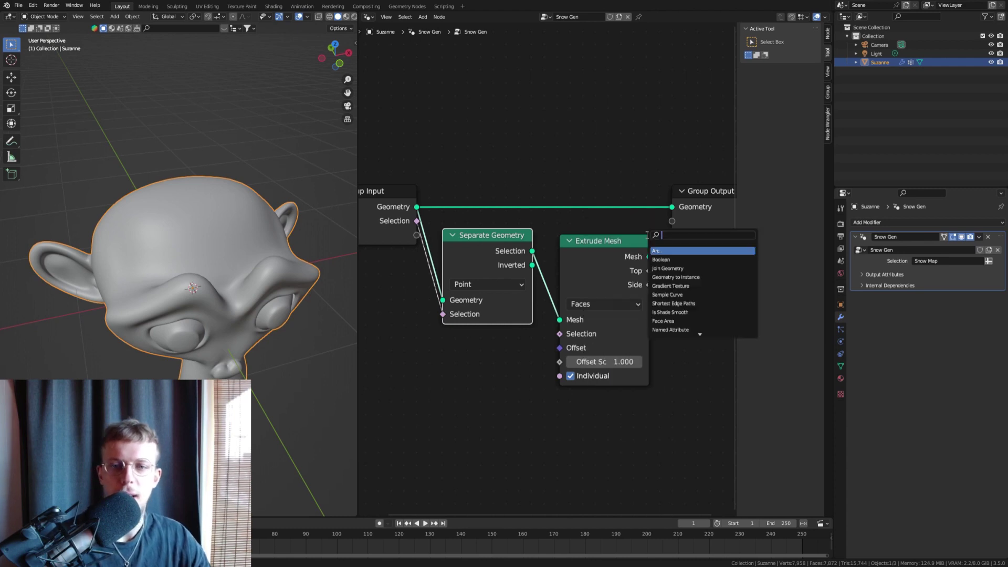
pyautogui.write('join ge')
pyautogui.press('Return')
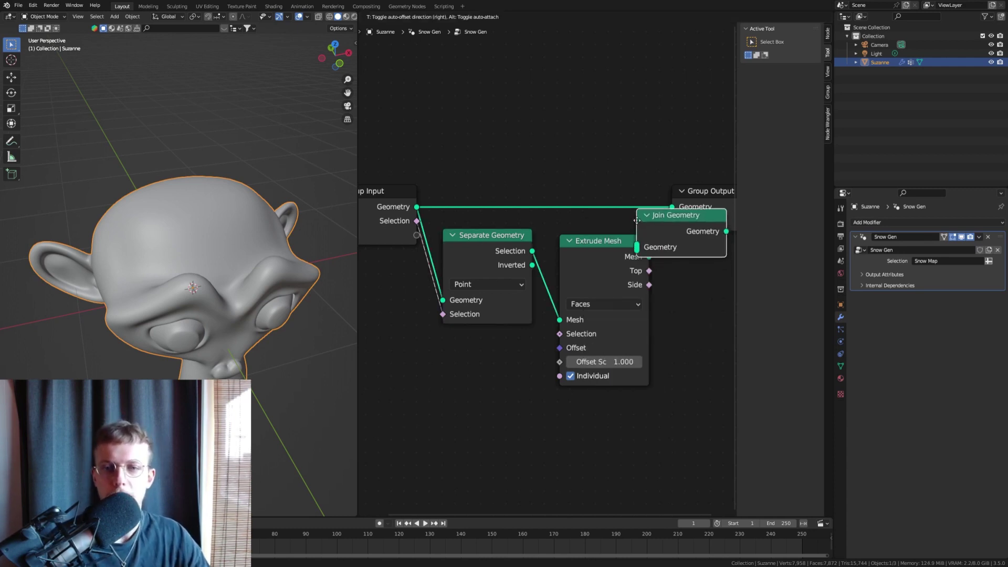
pyautogui.click(633, 216)
pyautogui.moveTo(636, 232); pyautogui.dragTo(528, 221, button='middle')
pyautogui.moveTo(672, 196); pyautogui.dragTo(468, 172)
pyautogui.moveTo(470, 196); pyautogui.dragTo(643, 167)
pyautogui.moveTo(541, 246); pyautogui.dragTo(595, 198)
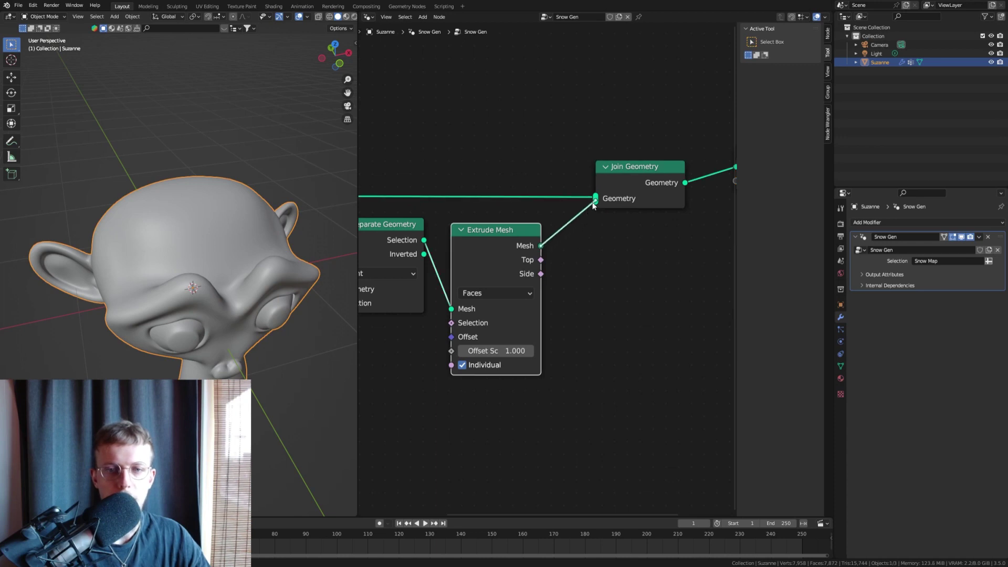
# Step: Turn off Individual on the Extrude Mesh node, set its Offset Scale to 0.05 and inspect the extruded brows
pyautogui.moveTo(482, 245); pyautogui.dragTo(531, 233, button='middle')
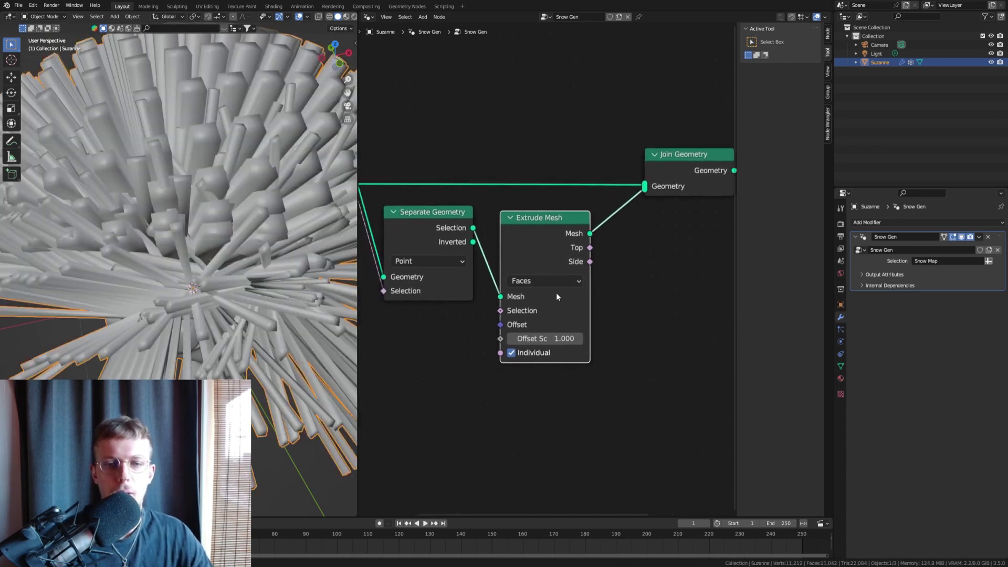
pyautogui.click(510, 352)
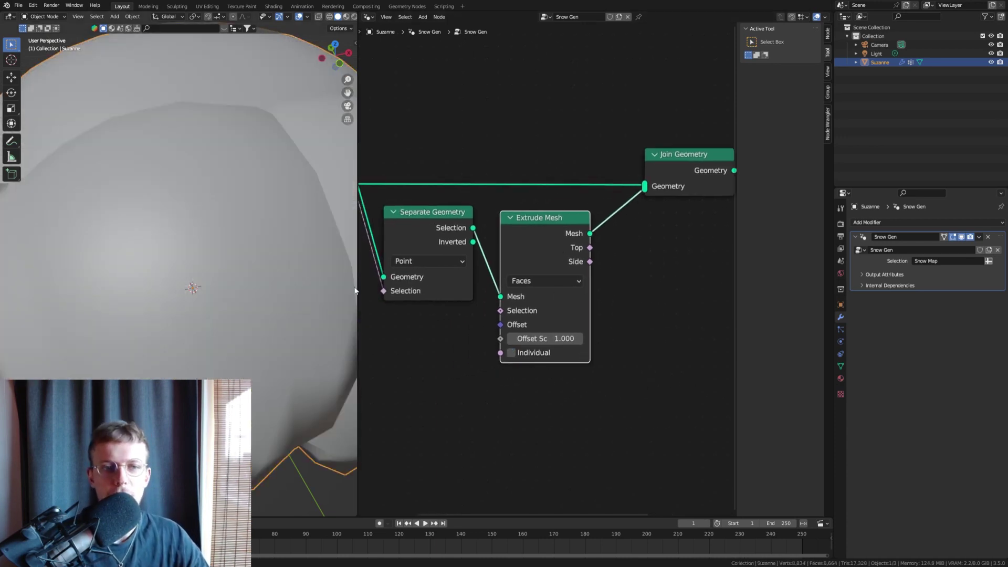
pyautogui.click(565, 338)
pyautogui.write('0.43')
pyautogui.press('Return')
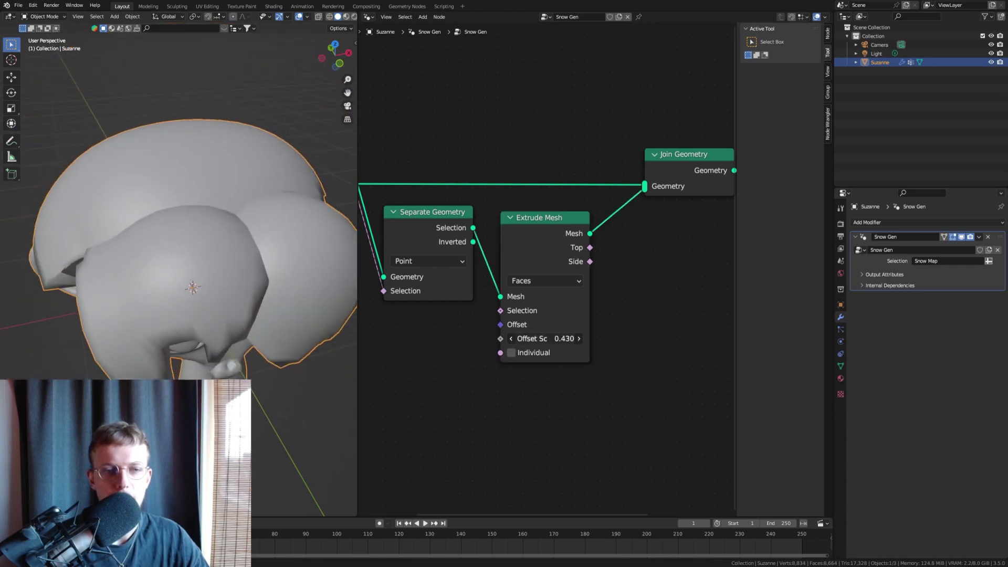
pyautogui.moveTo(545, 339)
pyautogui.mouseDown()
pyautogui.moveTo(522, 339)
pyautogui.moveTo(538, 338)
pyautogui.mouseUp()
pyautogui.moveTo(236, 210); pyautogui.dragTo(232, 268, button='middle')
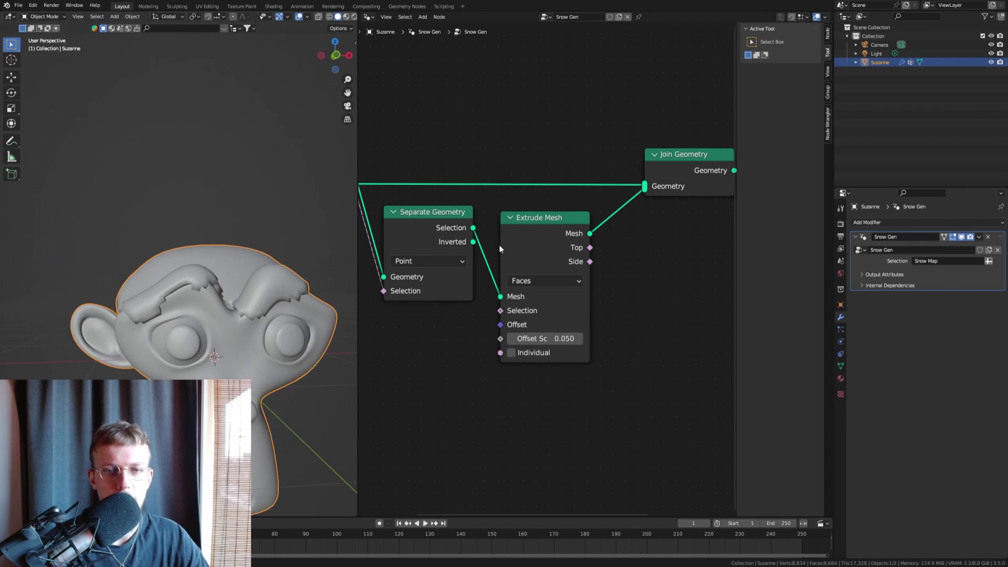
pyautogui.moveTo(500, 249); pyautogui.dragTo(505, 246)
pyautogui.scroll(3, 229, 275)
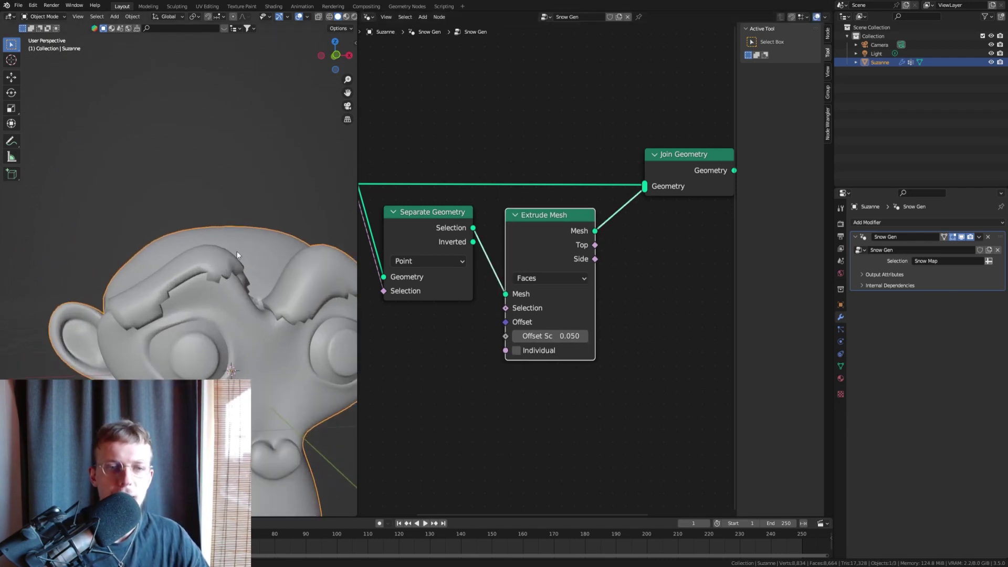
pyautogui.moveTo(241, 267); pyautogui.dragTo(132, 284, button='middle')
pyautogui.scroll(2, 139, 282)
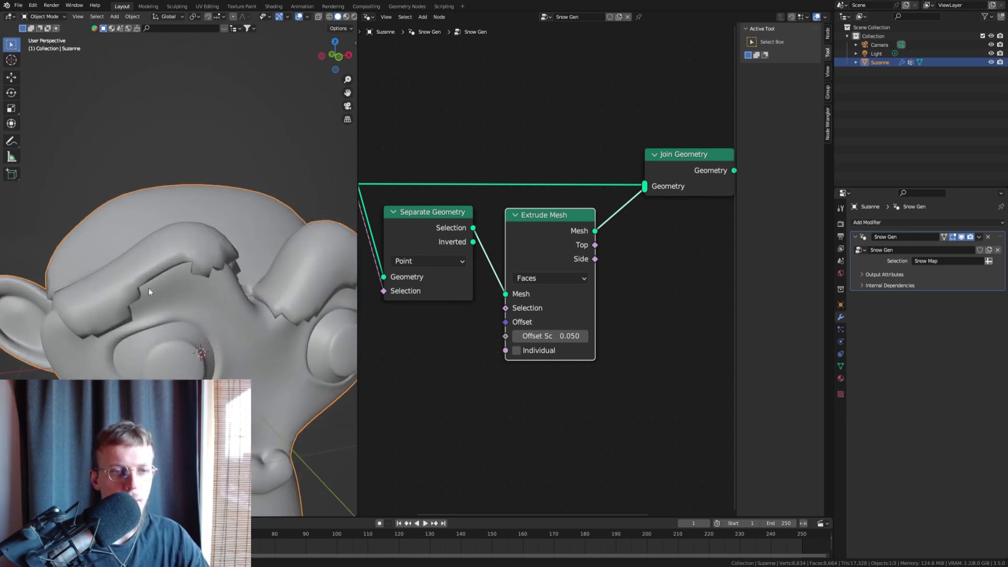
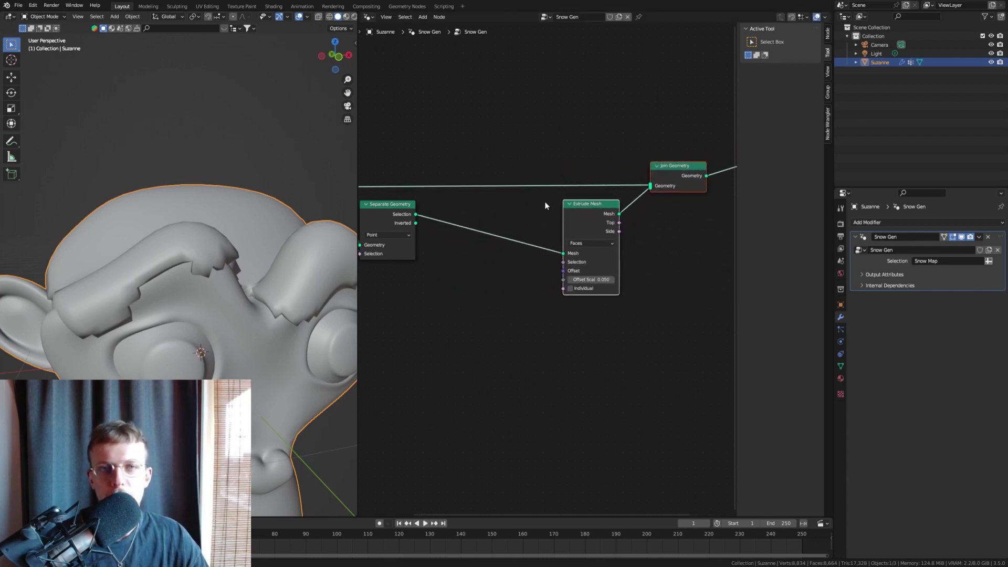
# Step: Insert a Set Position node between Separate Geometry and Extrude Mesh, keeping its offset at 0 m
pyautogui.scroll(2, 440, 211)
pyautogui.moveTo(440, 211); pyautogui.dragTo(529, 233, button='middle')
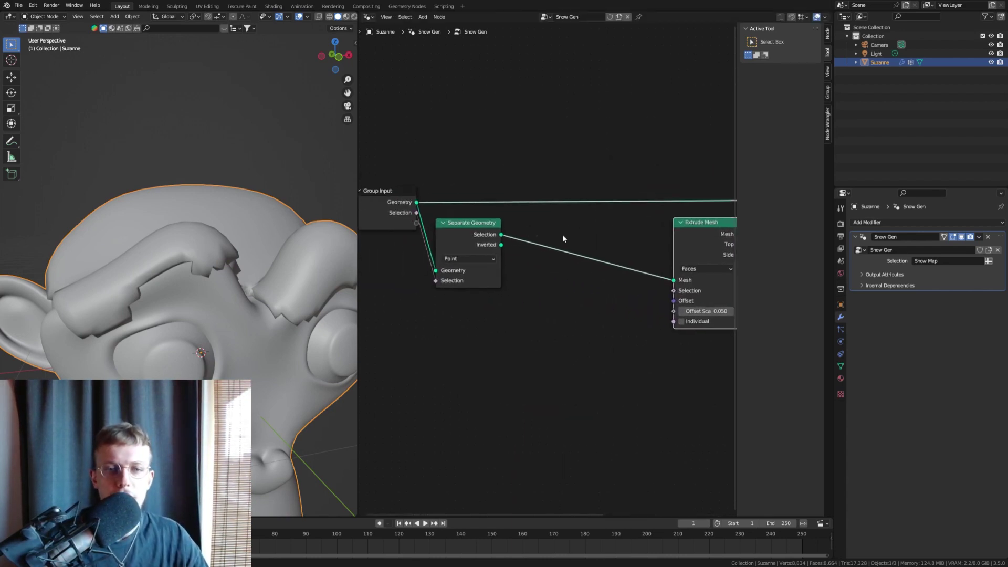
pyautogui.hotkey('shift', 'a')
pyautogui.click(563, 235)
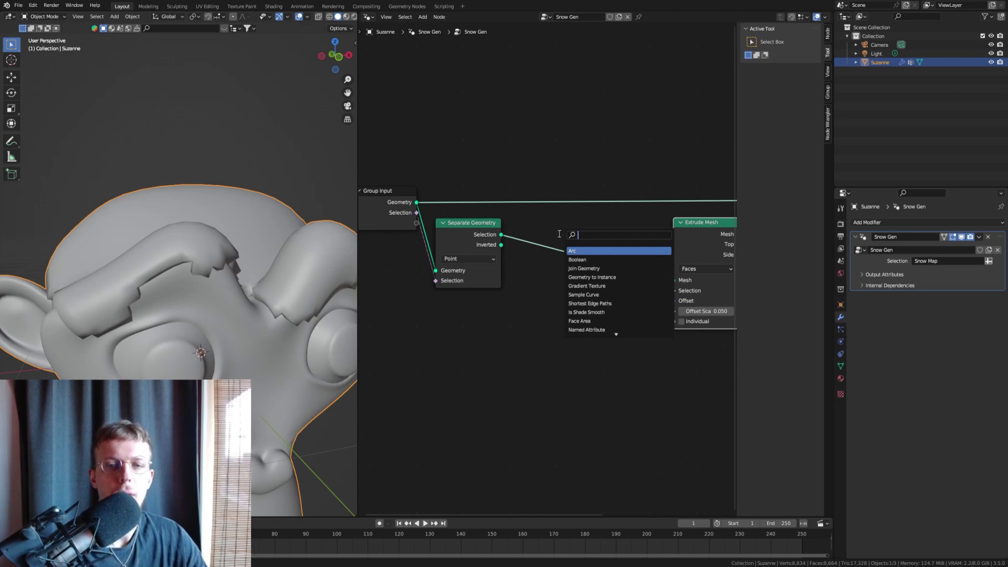
pyautogui.write('set pos')
pyautogui.press('Return')
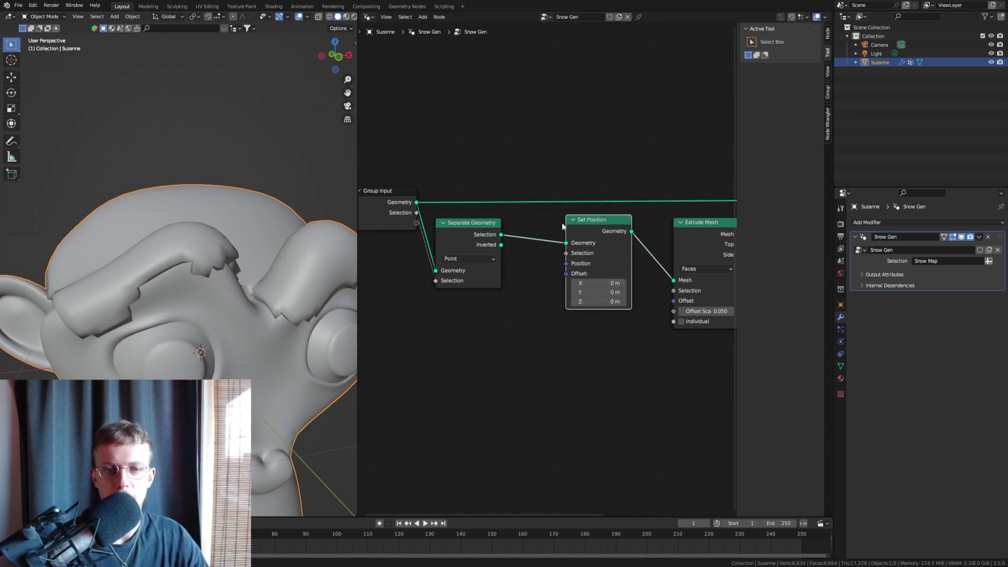
pyautogui.click(583, 235)
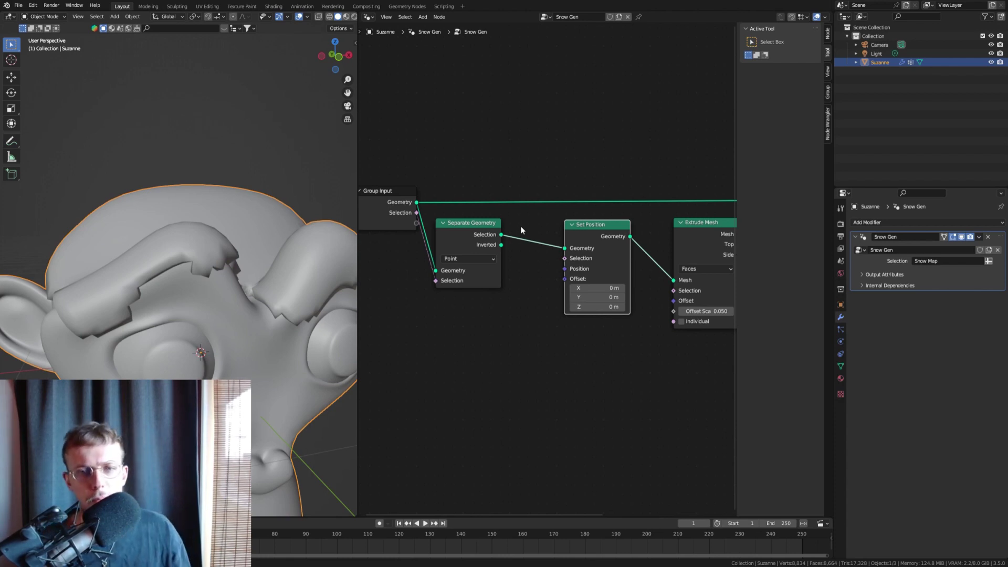
pyautogui.moveTo(598, 287)
pyautogui.mouseDown()
pyautogui.moveTo(622, 288)
pyautogui.moveTo(609, 289)
pyautogui.mouseUp()
pyautogui.rightClick(609, 289)
# Step: Add an Edge Vertices node and place it below the Group Input and Separate Geometry nodes
pyautogui.moveTo(534, 297); pyautogui.dragTo(585, 216, button='middle')
pyautogui.scroll(1, 551, 222)
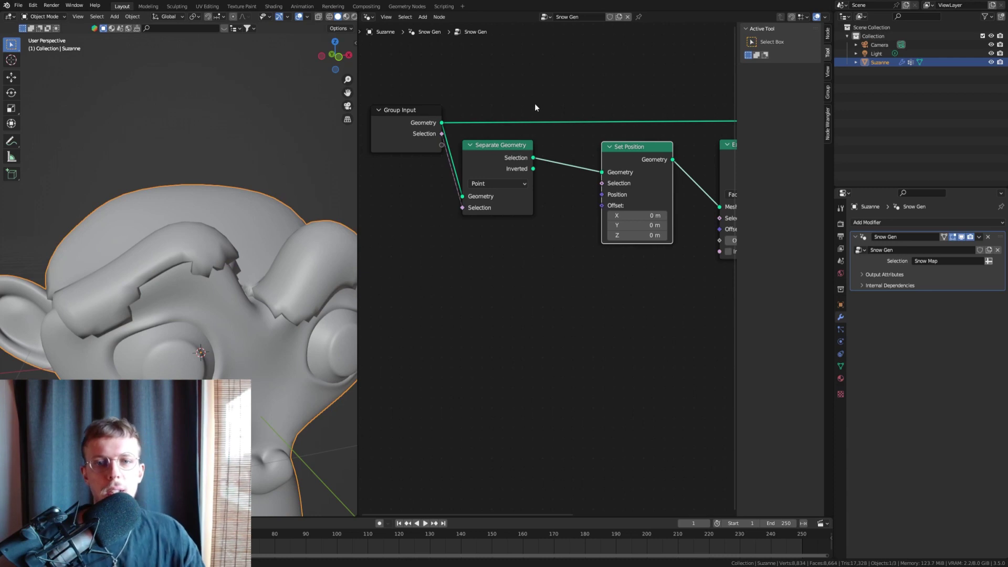
pyautogui.scroll(2, 529, 173)
pyautogui.hotkey('shift', 'a')
pyautogui.click(526, 205)
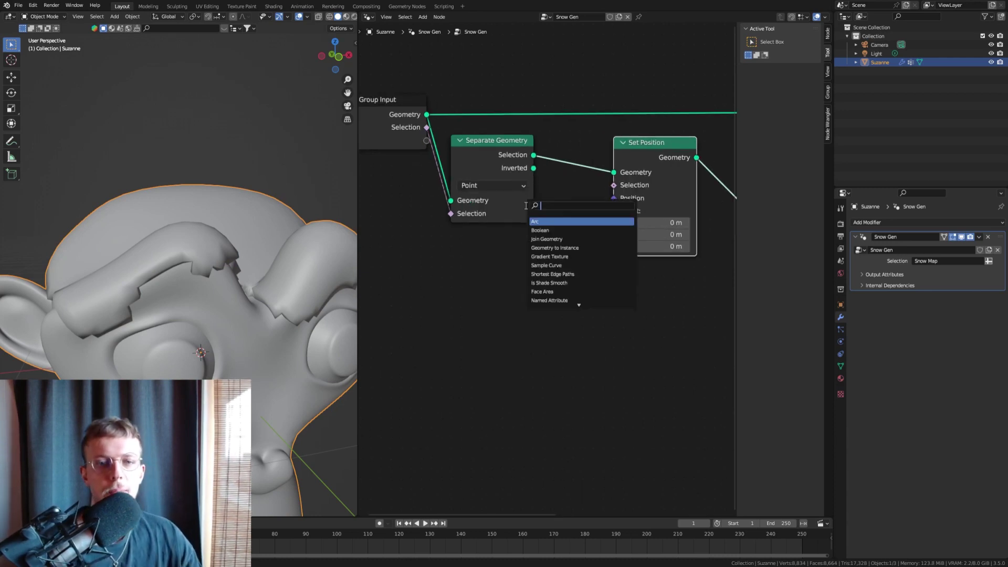
pyautogui.write('edge vert')
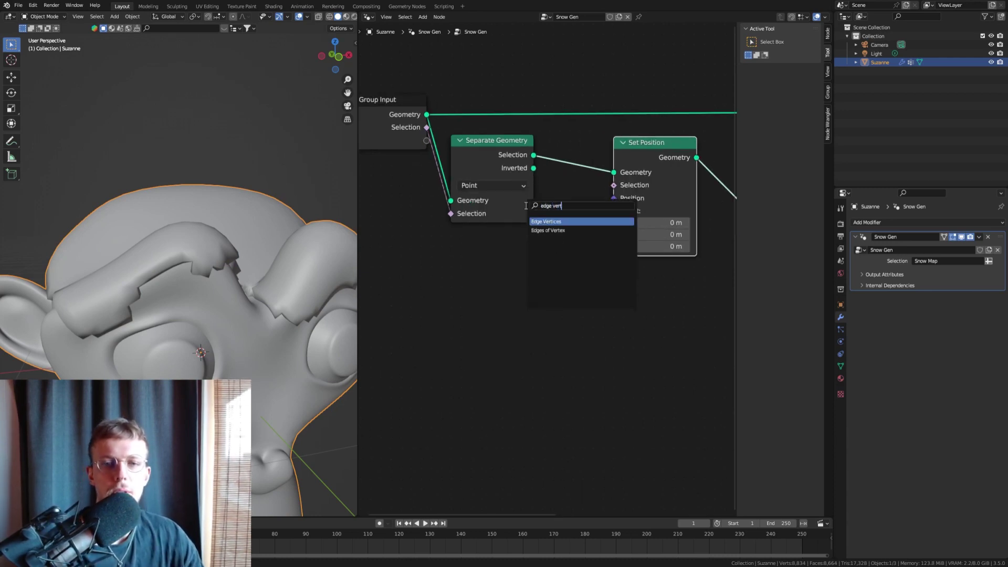
pyautogui.press('Return')
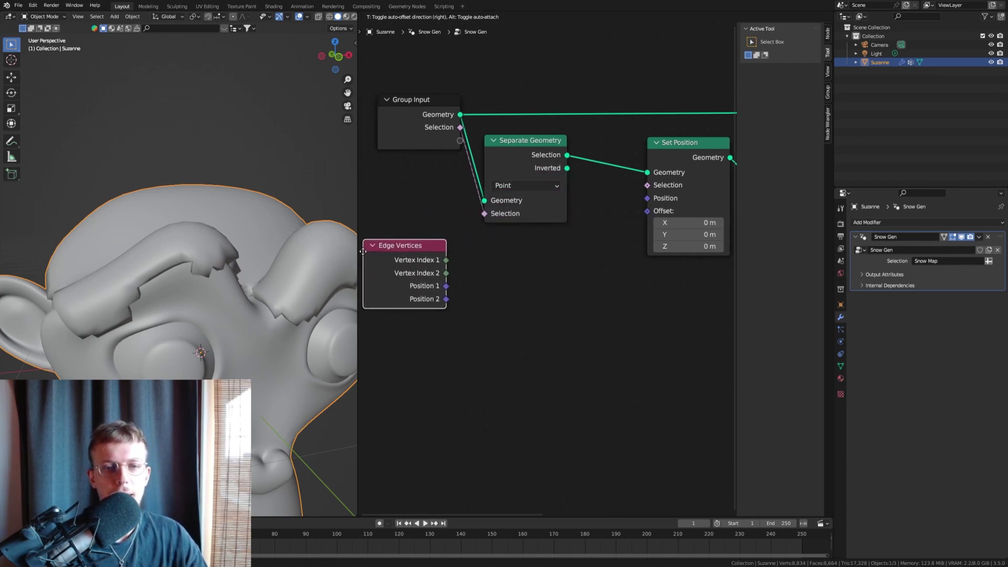
pyautogui.click(446, 251)
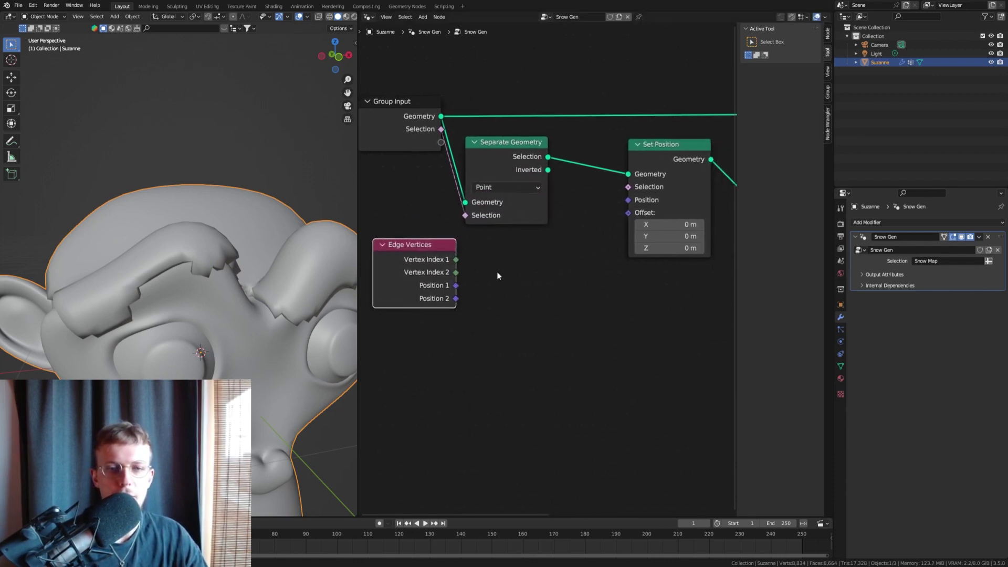
# Step: Add a Vector Math node beside the Edge Vertices node
pyautogui.hotkey('shift', 'a')
pyautogui.write('vector math')
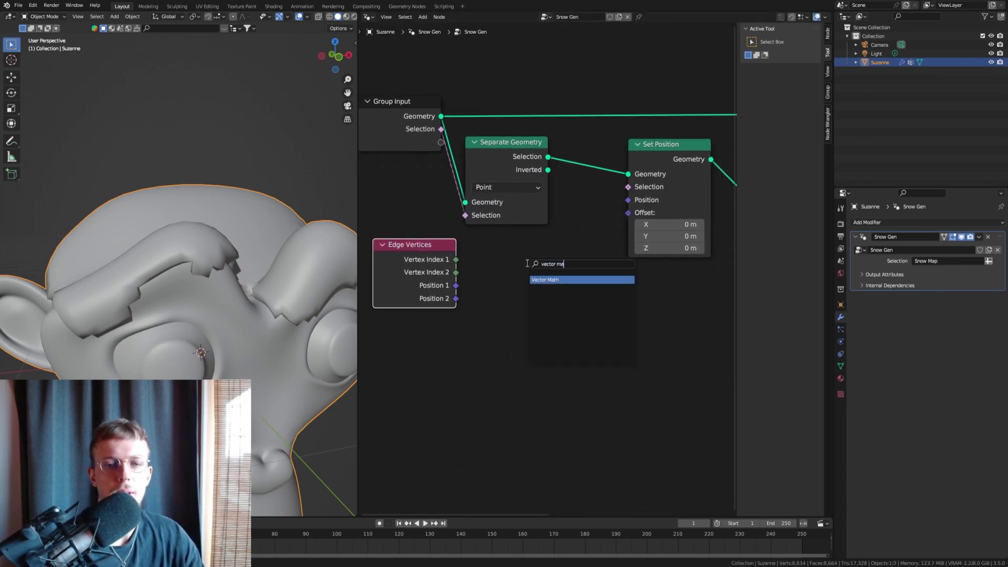
pyautogui.press('Return')
pyautogui.click(471, 253)
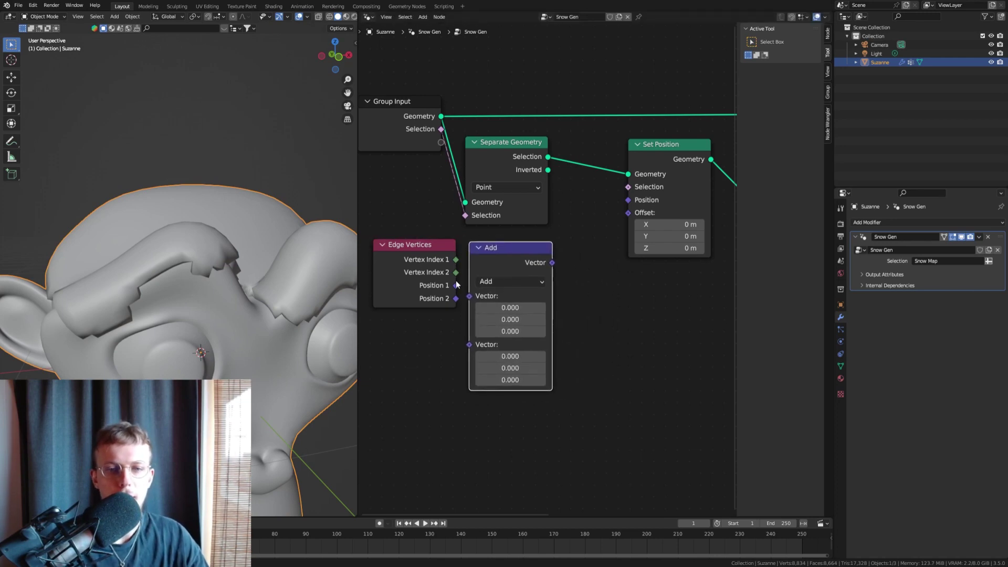
# Step: Connect Position 1 and Position 2 of the Edge Vertices node to the two vector inputs of the Add node
pyautogui.moveTo(456, 286); pyautogui.dragTo(480, 311)
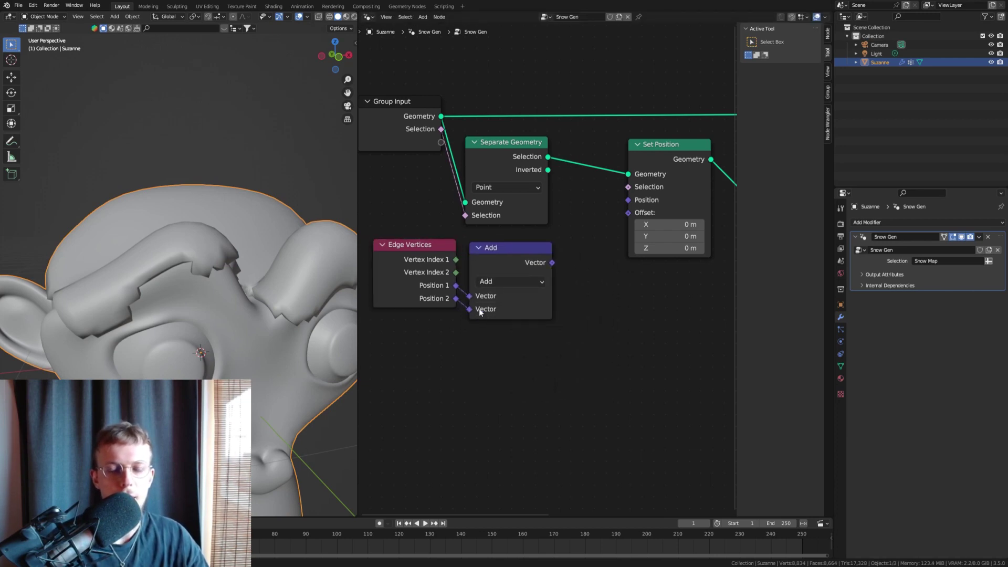
pyautogui.moveTo(528, 250); pyautogui.dragTo(522, 249)
# Step: Add a second Vector Math node beside the Add node and set its operation to Scale
pyautogui.moveTo(555, 252); pyautogui.dragTo(500, 253, button='middle')
pyautogui.hotkey('shift', 'a')
pyautogui.write('ve')
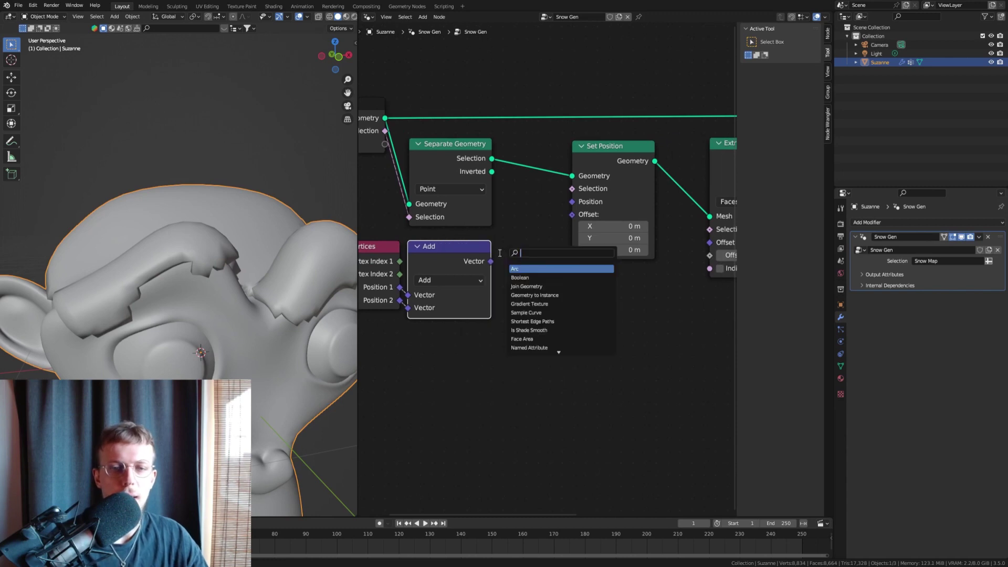
pyautogui.write('cto rmath')
pyautogui.hotkey('ctrl', 'a')
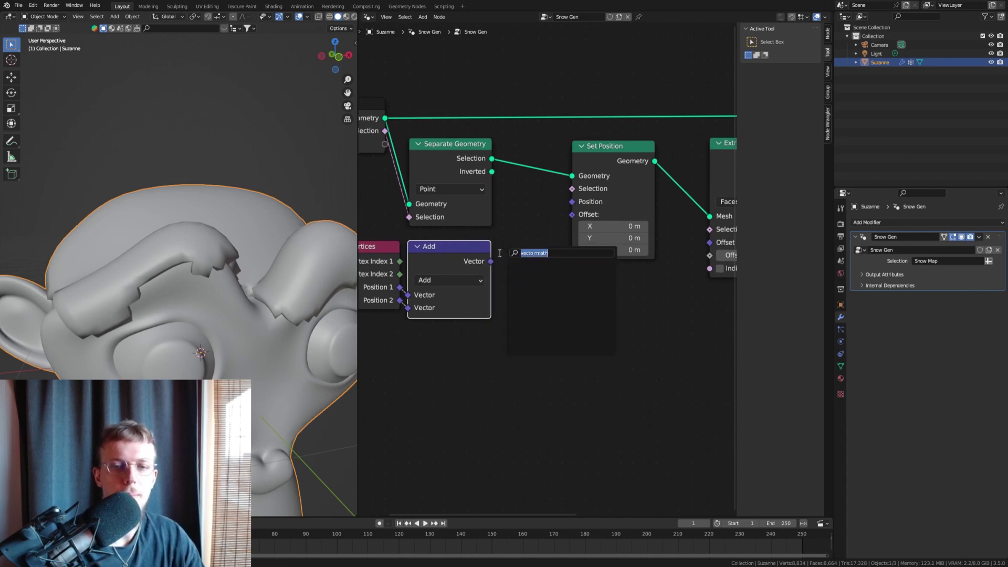
pyautogui.write('vector math')
pyautogui.press('Return')
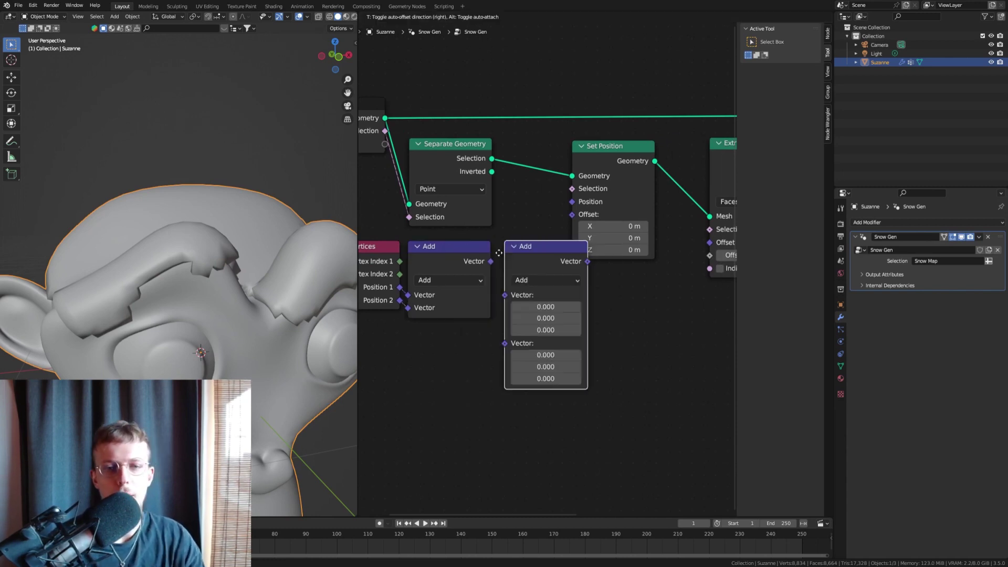
pyautogui.click(496, 254)
pyautogui.click(524, 280)
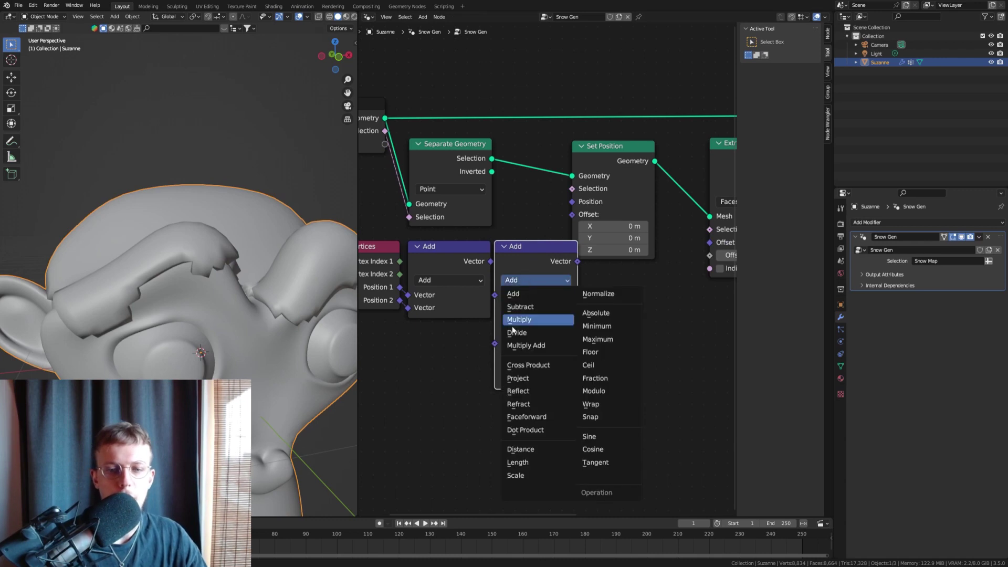
pyautogui.click(516, 475)
# Step: Connect the Add node's vector output to the Scale node and set its Scale to 0.5
pyautogui.moveTo(492, 261); pyautogui.dragTo(495, 295)
pyautogui.click(535, 310)
pyautogui.press('BackSpace')
pyautogui.write('.5')
pyautogui.press('Return')
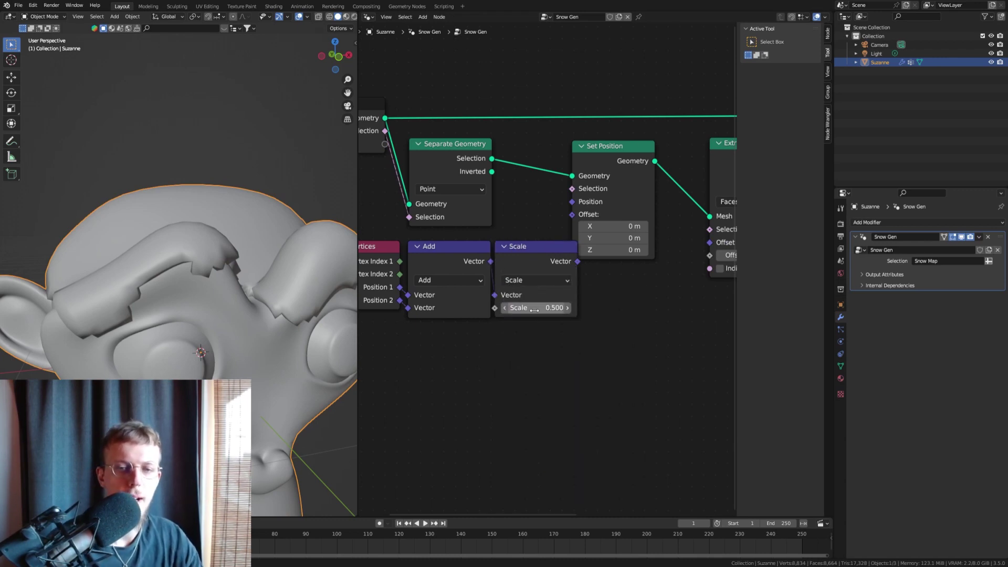
# Step: Shift the Set Position node over and connect the Scale node's vector output to its Position input
pyautogui.scroll(-6, 553, 314)
pyautogui.moveTo(571, 288); pyautogui.dragTo(486, 263, button='middle')
pyautogui.moveTo(509, 189); pyautogui.dragTo(536, 189)
pyautogui.scroll(3, 526, 256)
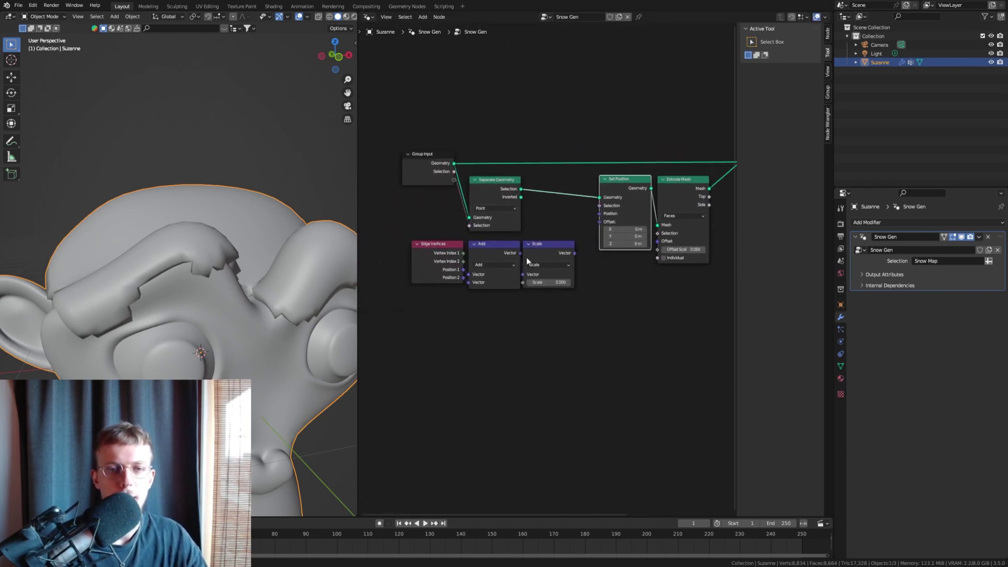
pyautogui.click(486, 247)
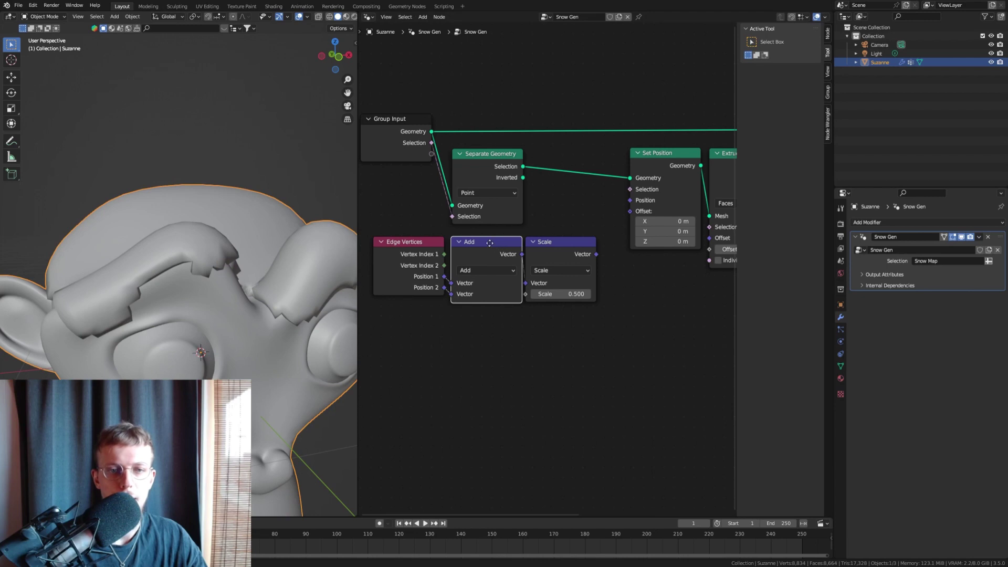
pyautogui.scroll(2, 549, 227)
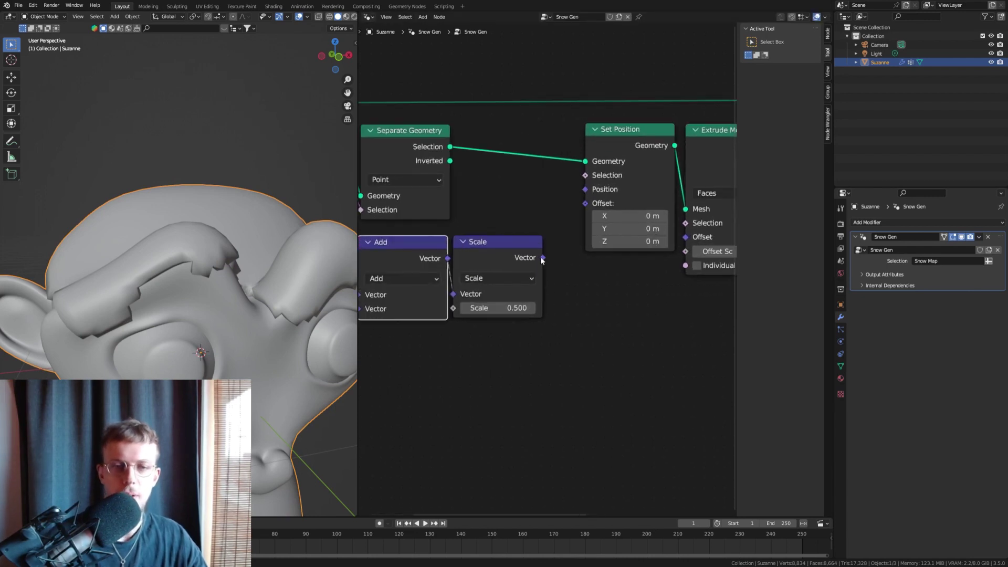
pyautogui.moveTo(542, 257); pyautogui.dragTo(592, 194)
pyautogui.scroll(-3, 268, 300)
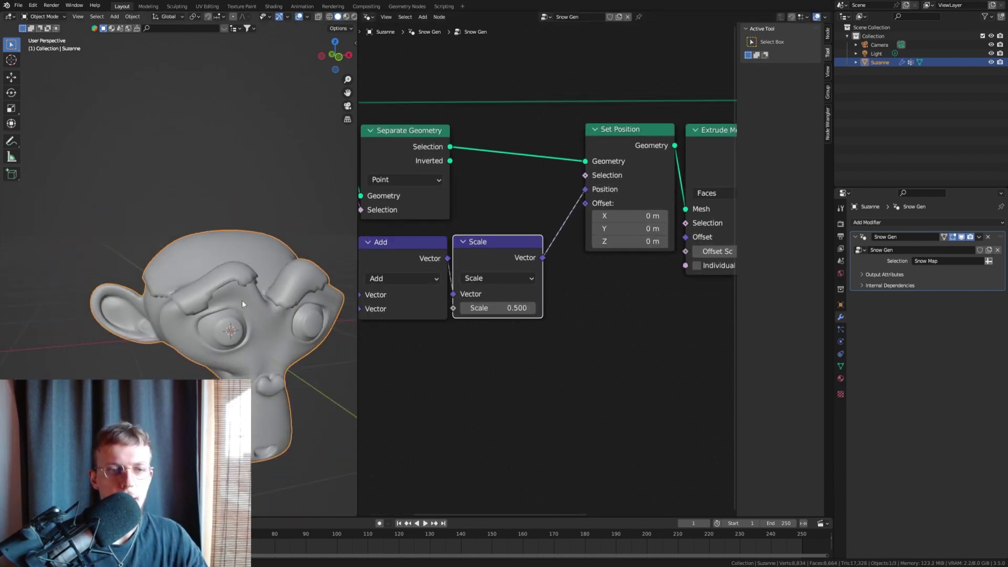
# Step: Move the Extrude Mesh node and the nodes after it further along to make room behind Set Position
pyautogui.moveTo(597, 265); pyautogui.dragTo(436, 293, button='middle')
pyautogui.scroll(-5, 525, 265)
pyautogui.moveTo(493, 204); pyautogui.dragTo(474, 200)
pyautogui.moveTo(594, 225); pyautogui.dragTo(515, 246, button='middle')
pyautogui.moveTo(679, 286); pyautogui.dragTo(477, 147)
pyautogui.moveTo(478, 213); pyautogui.dragTo(728, 209)
# Step: Duplicate the Set Position node four times and insert the copies in a chain before Extrude Mesh
pyautogui.scroll(-3, 478, 211)
pyautogui.moveTo(473, 211)
pyautogui.mouseDown(button='middle')
pyautogui.moveTo(580, 199)
pyautogui.moveTo(484, 202)
pyautogui.mouseUp(button='middle')
pyautogui.click(472, 208)
pyautogui.scroll(2, 467, 204)
pyautogui.hotkey('shift', 'd')
pyautogui.click(538, 215)
pyautogui.hotkey('shift', 'd')
pyautogui.click(539, 203)
pyautogui.hotkey('shift', 'd')
pyautogui.click(627, 209)
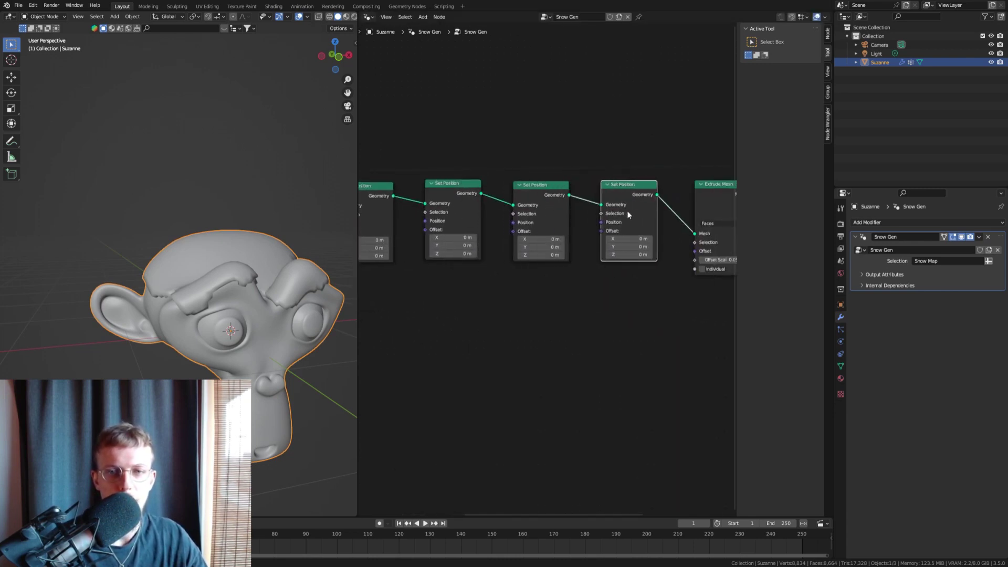
pyautogui.moveTo(630, 210); pyautogui.dragTo(490, 206, button='middle')
pyautogui.scroll(-1, 491, 206)
pyautogui.hotkey('shift', 'd')
pyautogui.click(535, 204)
pyautogui.scroll(-2, 533, 207)
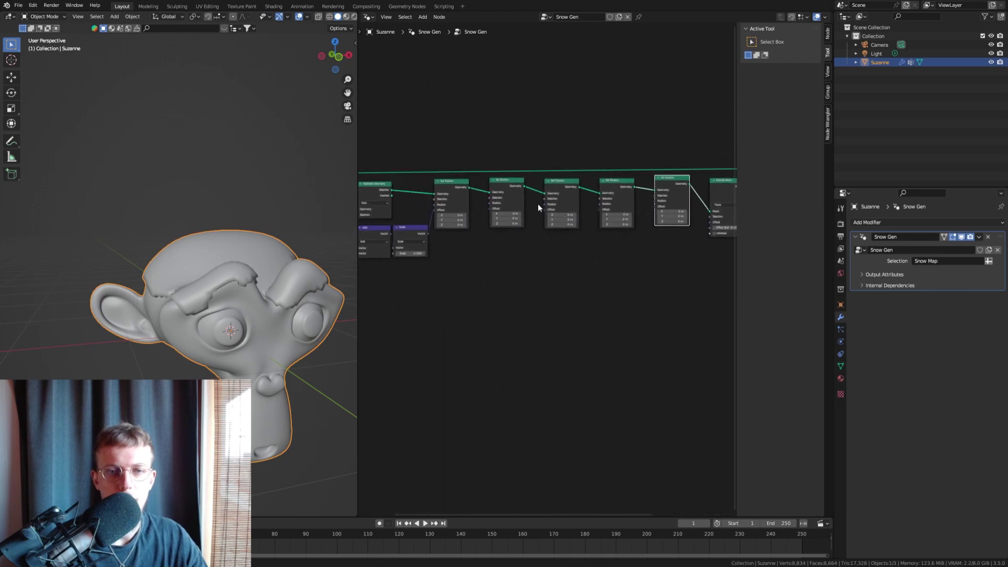
# Step: Connect the Scale node's vector output to the Position input of each of the four duplicated Set Position nodes
pyautogui.scroll(3, 430, 221)
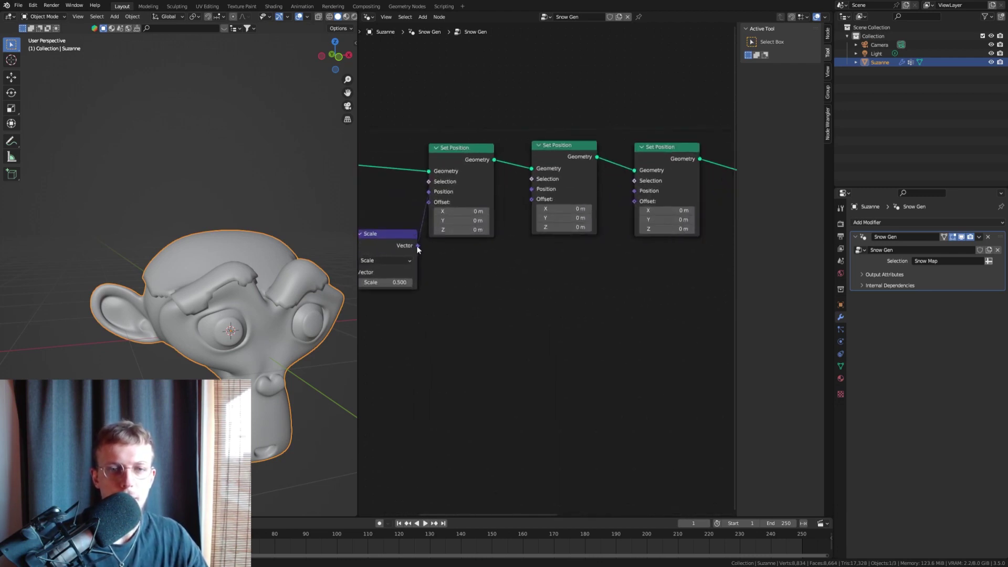
pyautogui.moveTo(417, 245); pyautogui.dragTo(532, 199)
pyautogui.scroll(-2, 454, 260)
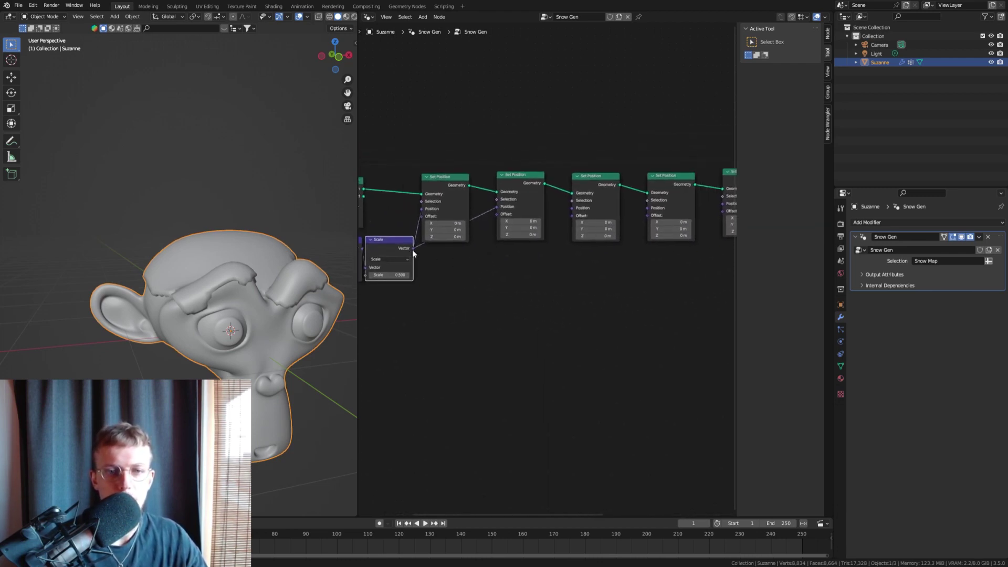
pyautogui.moveTo(413, 249); pyautogui.dragTo(570, 212)
pyautogui.moveTo(413, 248); pyautogui.dragTo(647, 214)
pyautogui.scroll(-2, 605, 254)
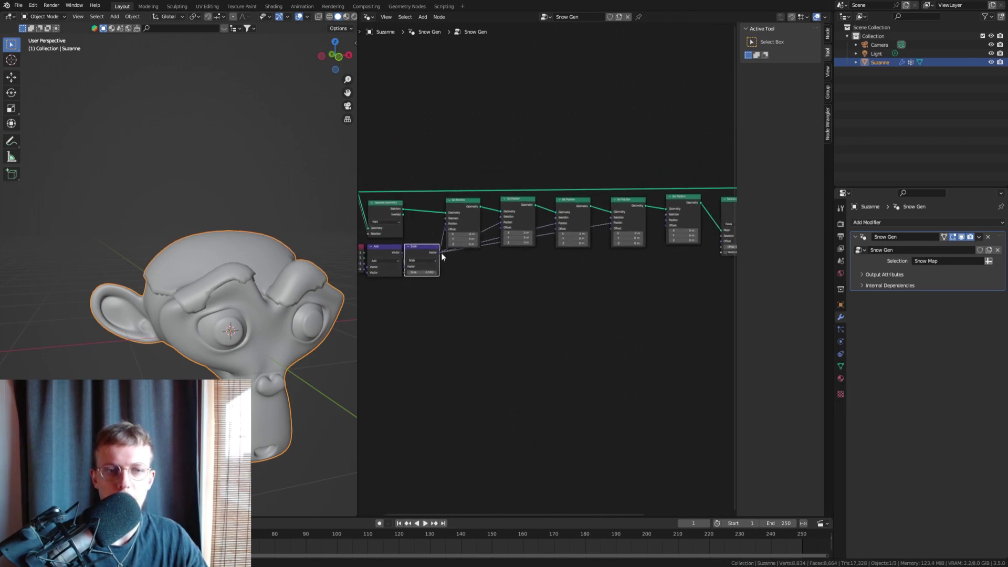
pyautogui.moveTo(439, 253); pyautogui.dragTo(666, 224)
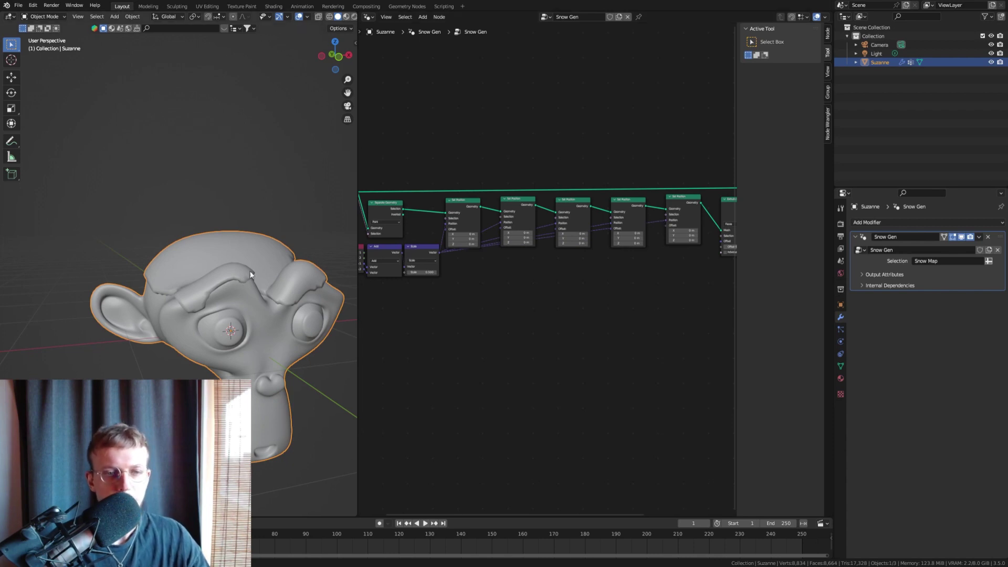
# Step: Preview the outputs of Separate Geometry, the last Set Position and Join Geometry to compare the snow boundary's smoothing
pyautogui.scroll(3, 159, 286)
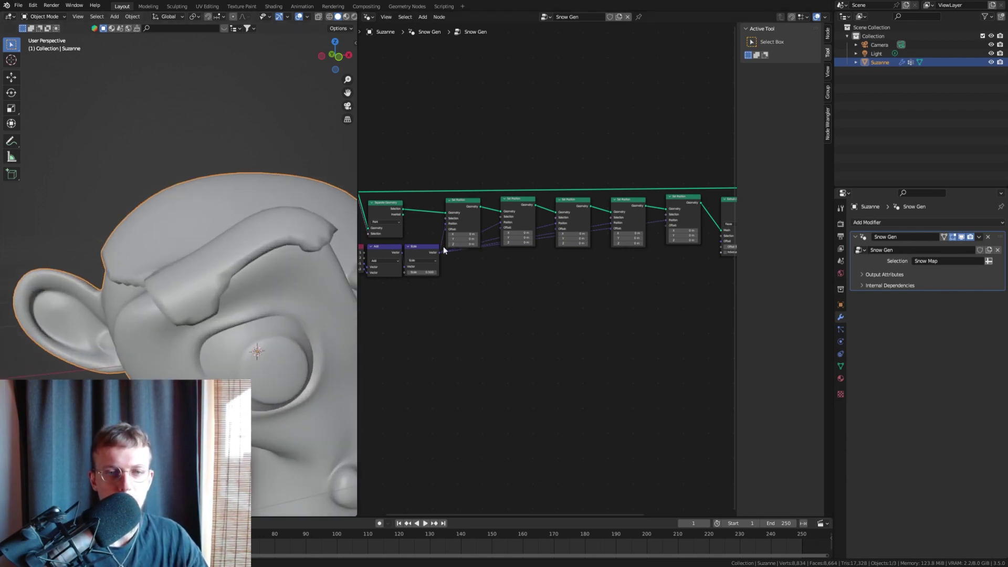
pyautogui.keyDown('ctrl'); pyautogui.keyDown('shift'); pyautogui.click(392, 206); pyautogui.keyUp('shift'); pyautogui.keyUp('ctrl')
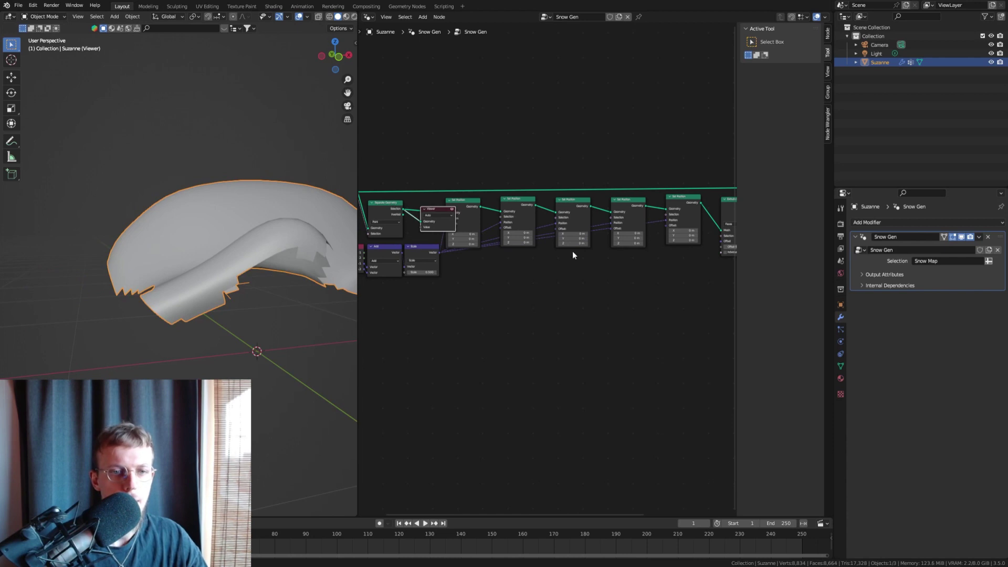
pyautogui.scroll(1, 472, 226)
pyautogui.moveTo(483, 216); pyautogui.dragTo(372, 216, button='middle')
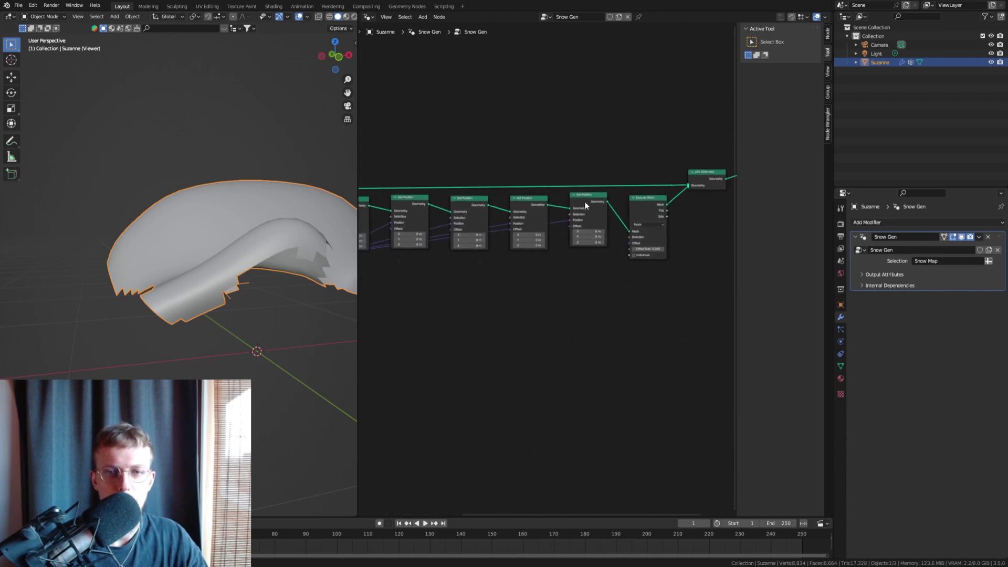
pyautogui.keyDown('ctrl'); pyautogui.keyDown('shift'); pyautogui.click(590, 198); pyautogui.keyUp('shift'); pyautogui.keyUp('ctrl')
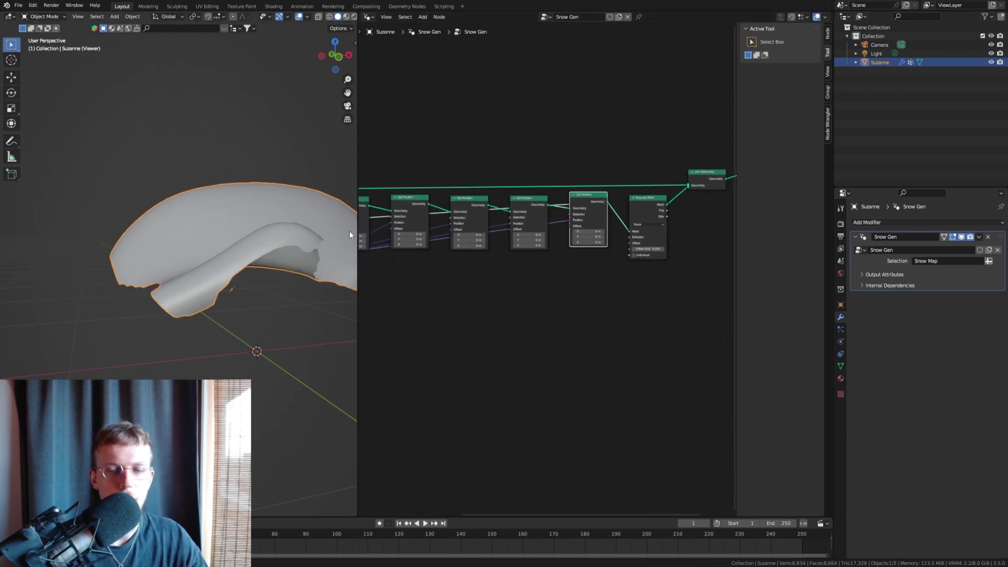
pyautogui.scroll(-1, 670, 209)
pyautogui.keyDown('ctrl'); pyautogui.scroll(-3, 670, 209); pyautogui.keyUp('ctrl')
pyautogui.keyDown('ctrl'); pyautogui.keyDown('shift'); pyautogui.click(660, 185); pyautogui.keyUp('shift'); pyautogui.keyUp('ctrl')
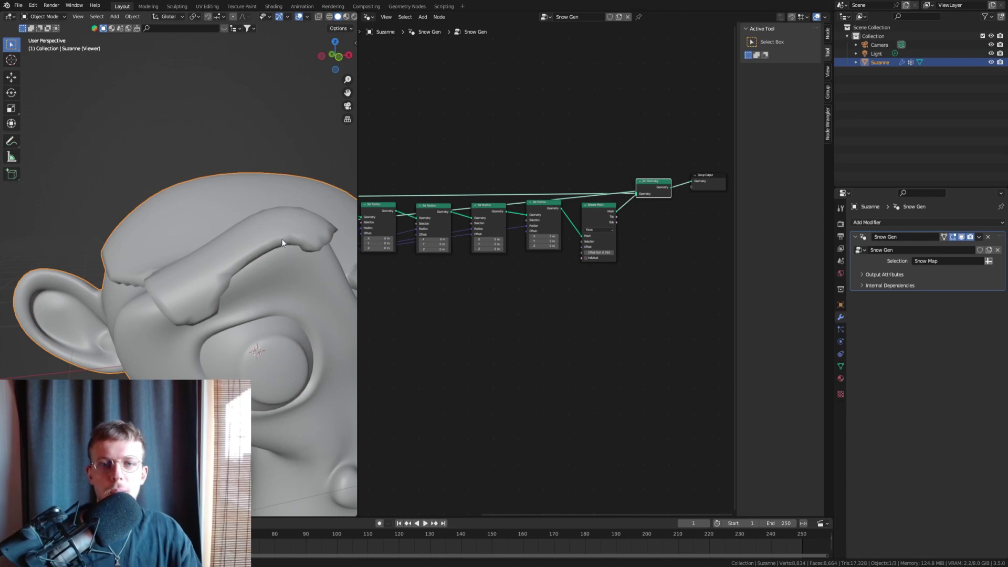
# Step: Make room before Extrude Mesh and insert a new Set Position node at the end of the smoothing chain
pyautogui.scroll(1, 628, 252)
pyautogui.moveTo(630, 231); pyautogui.dragTo(559, 234, button='middle')
pyautogui.moveTo(679, 265); pyautogui.dragTo(588, 194)
pyautogui.click(520, 256)
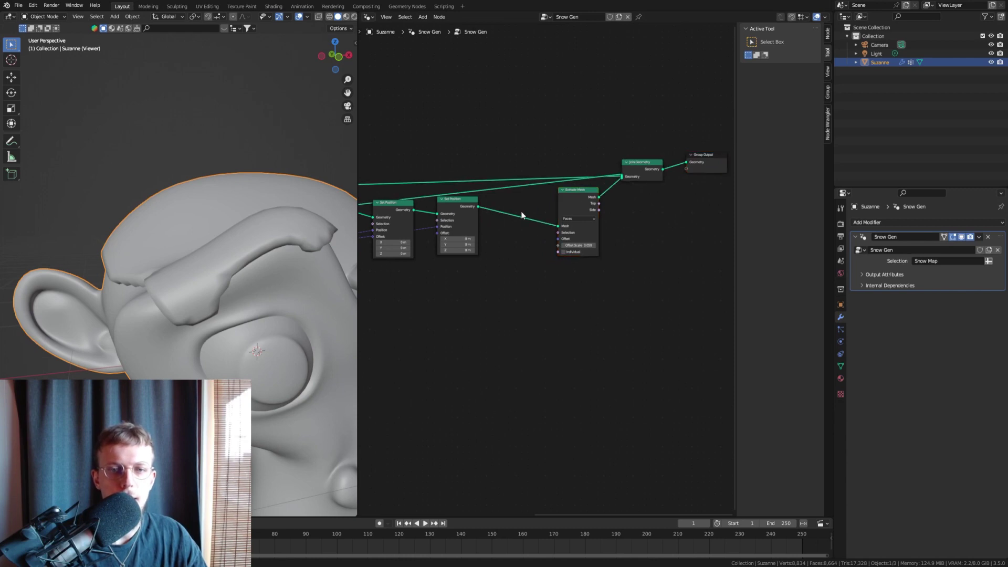
pyautogui.hotkey('shift', 'a')
pyautogui.write('set po')
pyautogui.press('Return')
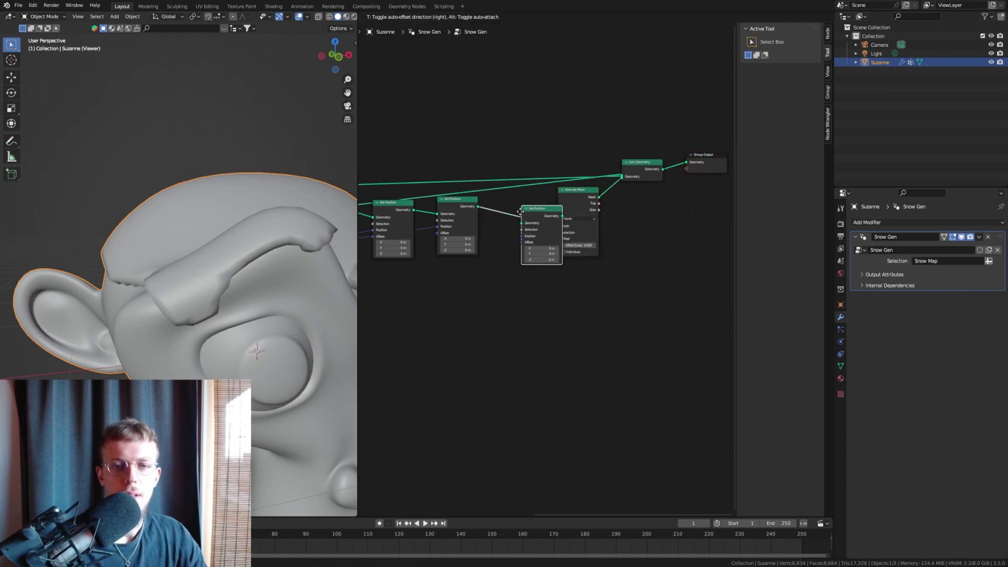
pyautogui.click(509, 211)
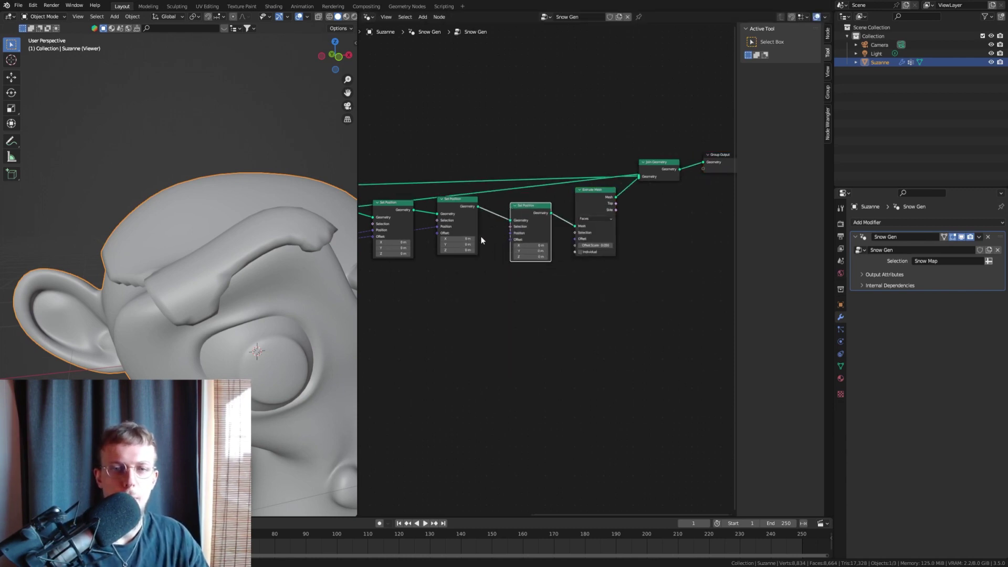
# Step: Add a Geometry Proximity node set to Faces, with its Position output feeding the new Set Position node's Position
pyautogui.scroll(3, 480, 235)
pyautogui.moveTo(480, 235); pyautogui.dragTo(594, 187, button='middle')
pyautogui.moveTo(631, 186); pyautogui.dragTo(568, 252)
pyautogui.write('geom')
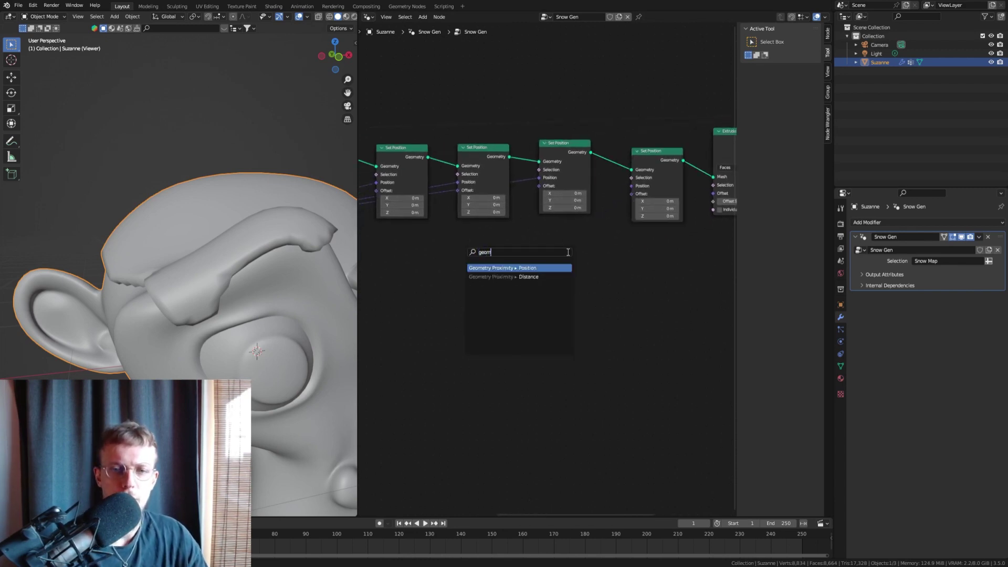
pyautogui.press('Return')
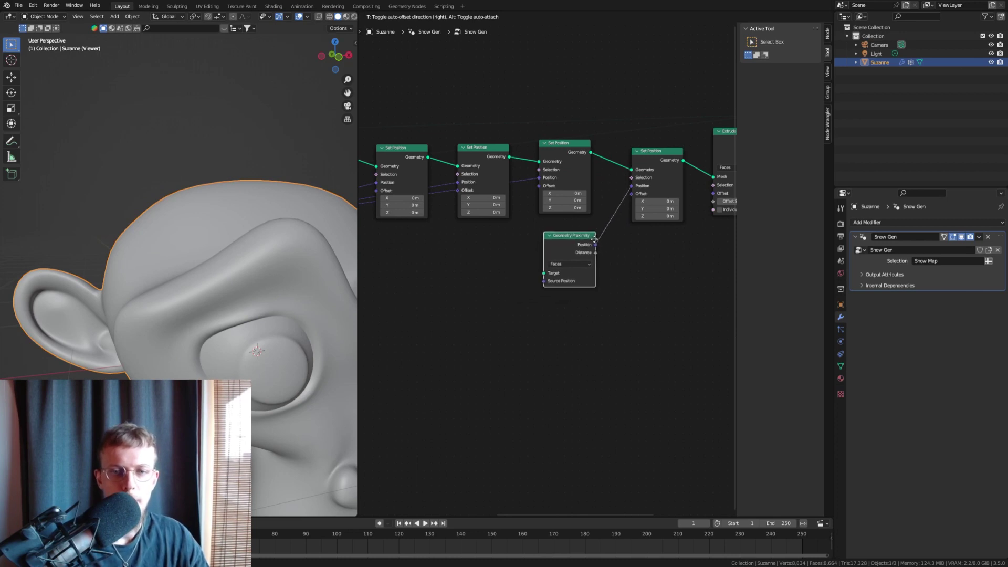
pyautogui.scroll(-2, 594, 271)
pyautogui.click(593, 271)
# Step: Connect the Group Input's Geometry to the Geometry Proximity node's Target and inspect the snow on the brows
pyautogui.moveTo(634, 281); pyautogui.dragTo(456, 198)
pyautogui.scroll(-1, 531, 227)
pyautogui.moveTo(592, 250); pyautogui.dragTo(481, 241, button='middle')
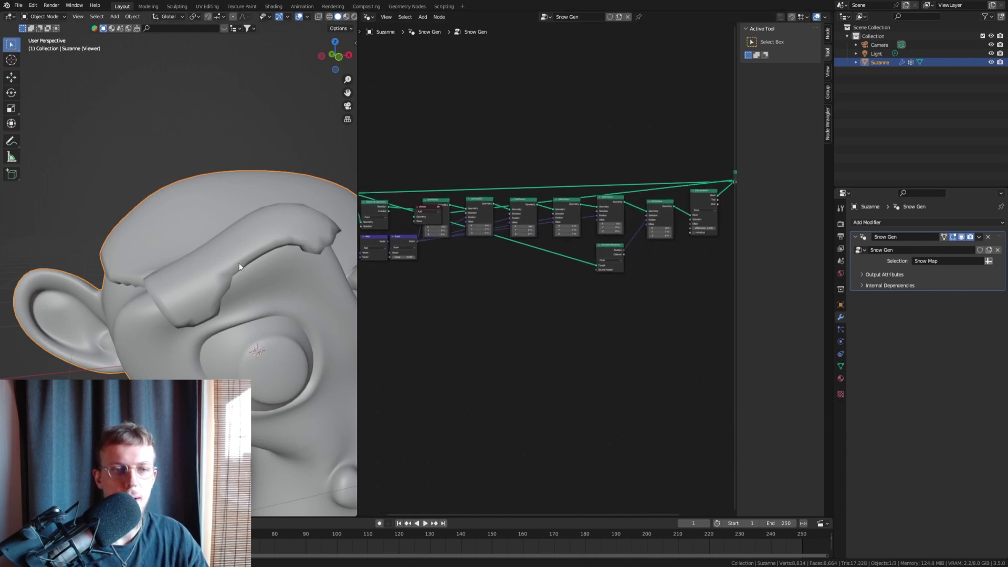
pyautogui.scroll(-3, 238, 260)
pyautogui.keyDown('shift'); pyautogui.moveTo(243, 254); pyautogui.dragTo(191, 247, button='middle'); pyautogui.keyUp('shift')
pyautogui.scroll(2, 141, 241)
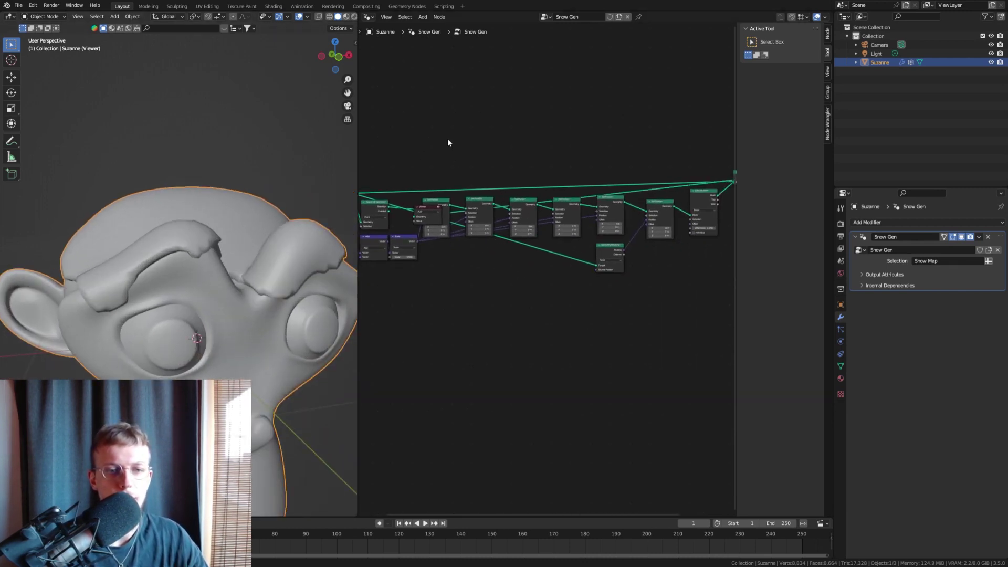
pyautogui.click(300, 160)
# Step: Add a Noise Texture node with its Fac output driving the Extrude Mesh node's Offset Scale
pyautogui.scroll(-5, 571, 200)
pyautogui.moveTo(615, 202); pyautogui.dragTo(486, 203, button='middle')
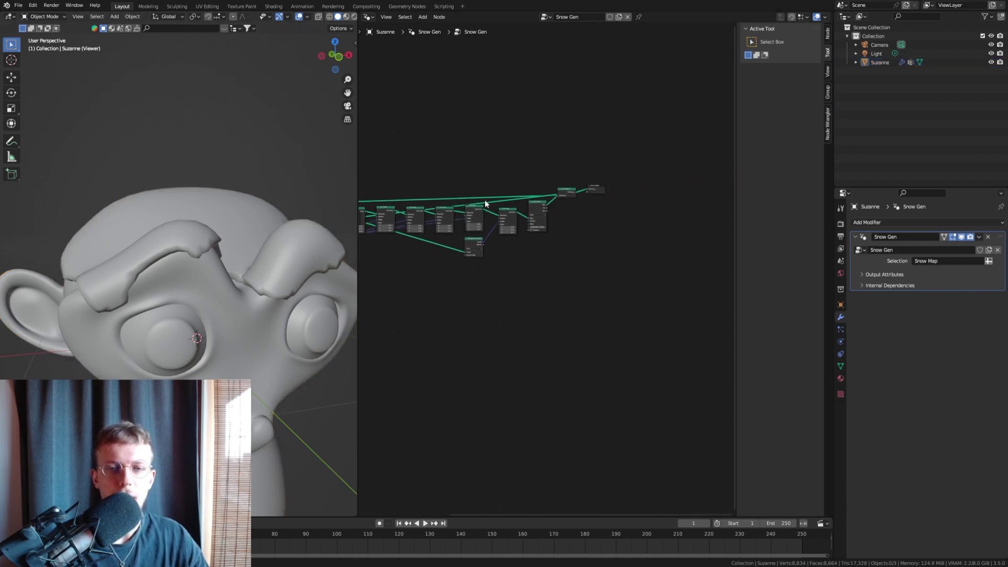
pyautogui.scroll(6, 545, 208)
pyautogui.scroll(2, 581, 199)
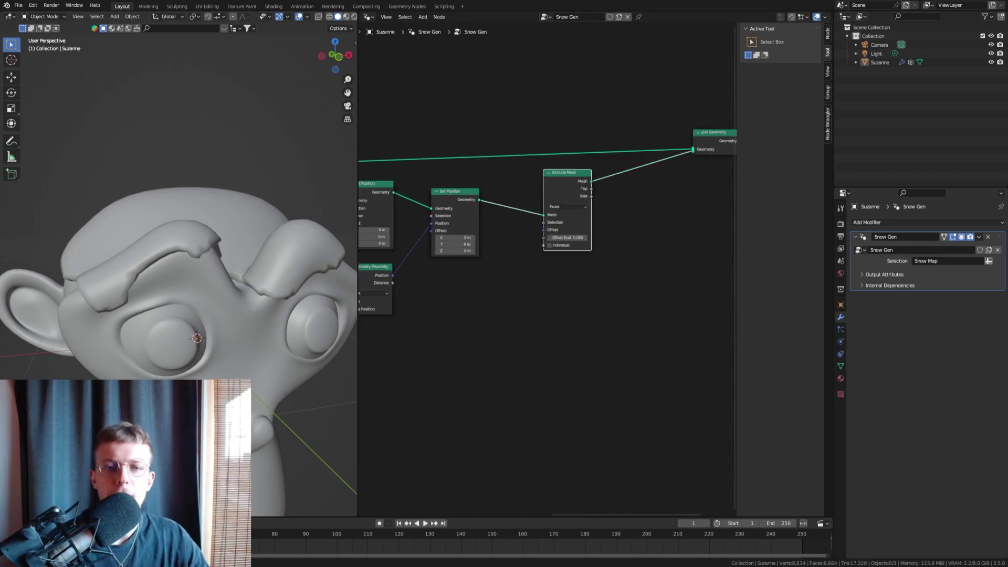
pyautogui.scroll(2, 557, 238)
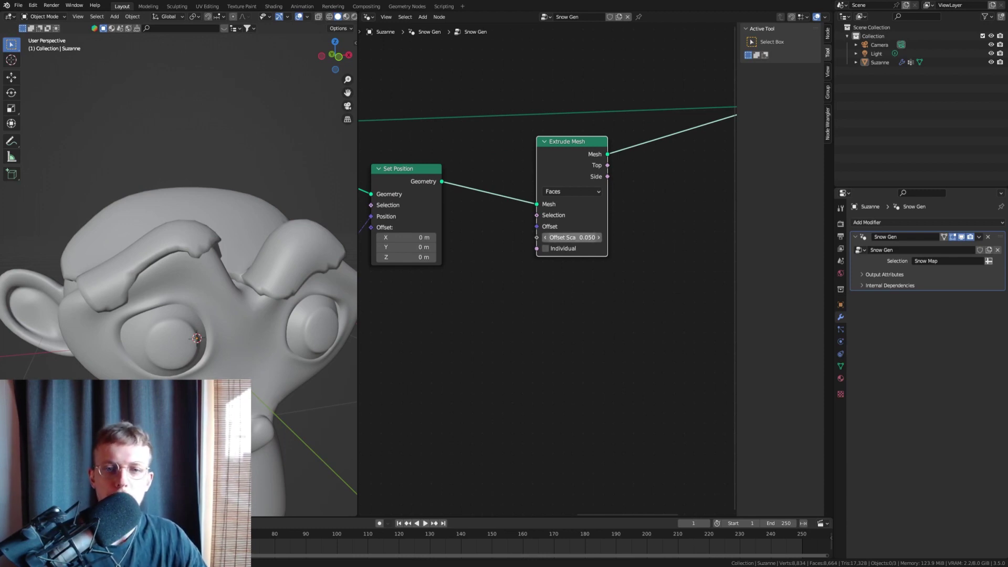
pyautogui.scroll(-1, 597, 206)
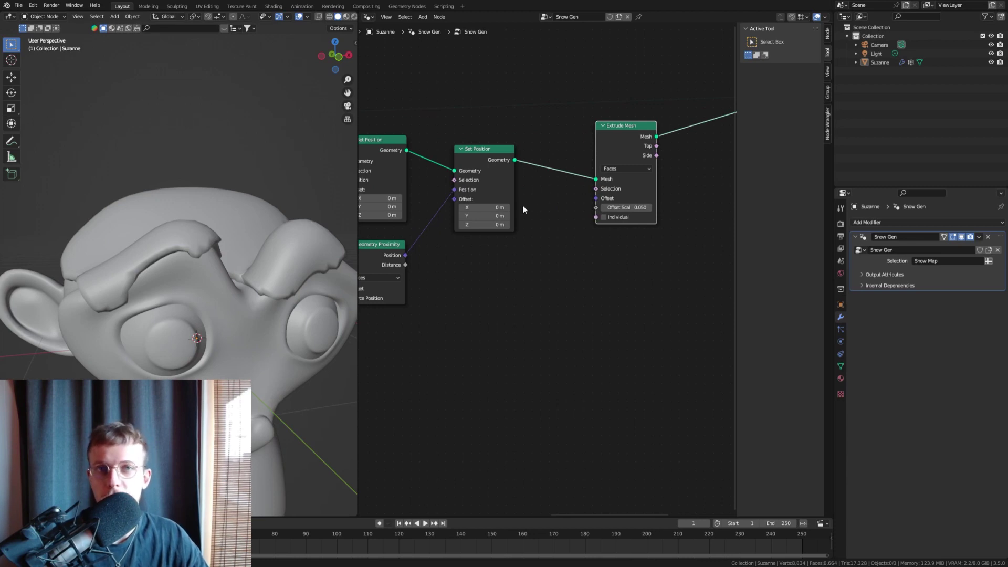
pyautogui.moveTo(559, 233); pyautogui.dragTo(587, 221, button='middle')
pyautogui.moveTo(624, 198); pyautogui.dragTo(555, 305)
pyautogui.write('noise te')
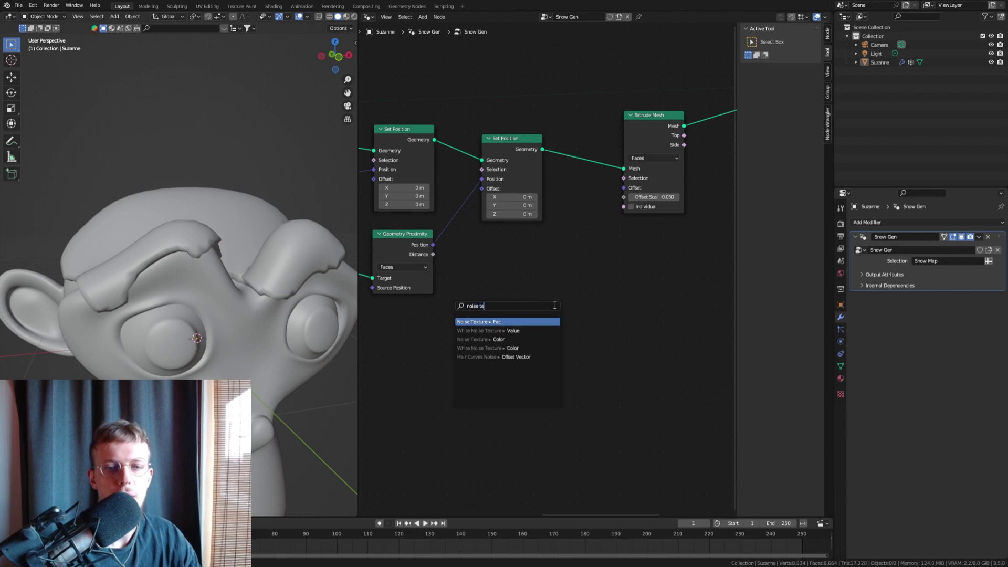
pyautogui.press('Return')
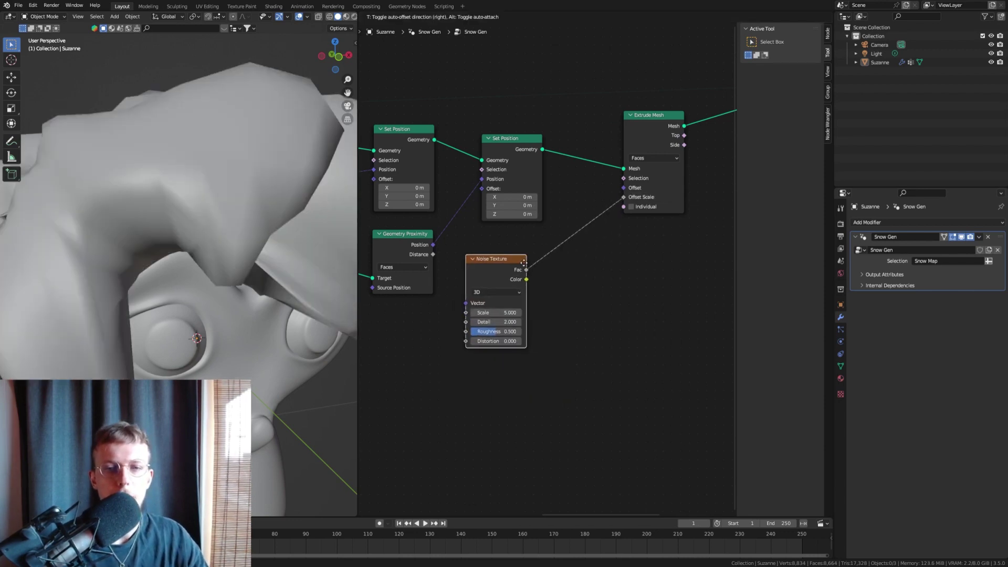
# Step: Insert a Math node set to Multiply with value 0.06 between the Noise Texture's Fac output and Extrude Mesh's Offset Scale
pyautogui.hotkey('shift', 'a')
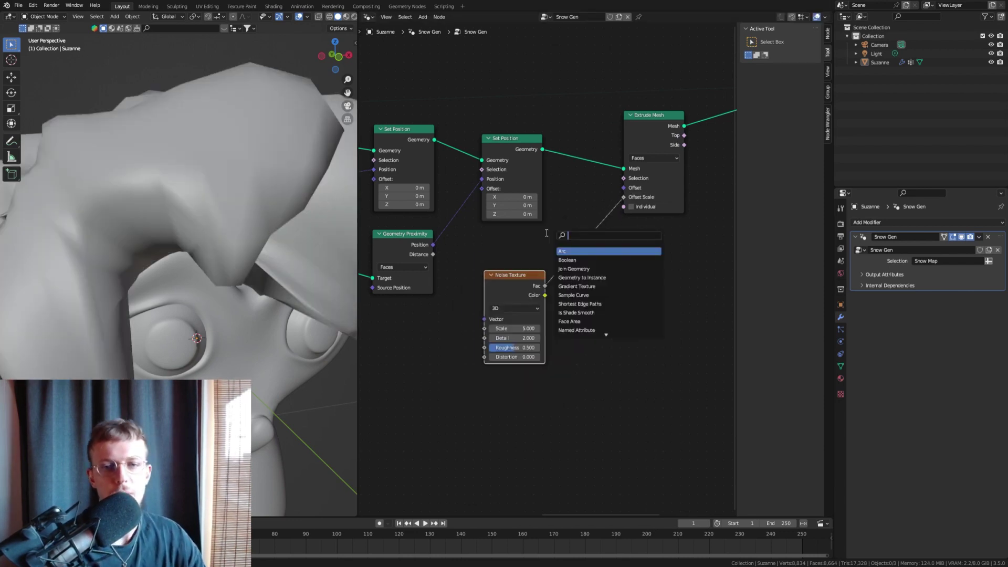
pyautogui.write('add')
pyautogui.press('Return')
pyautogui.click(572, 232)
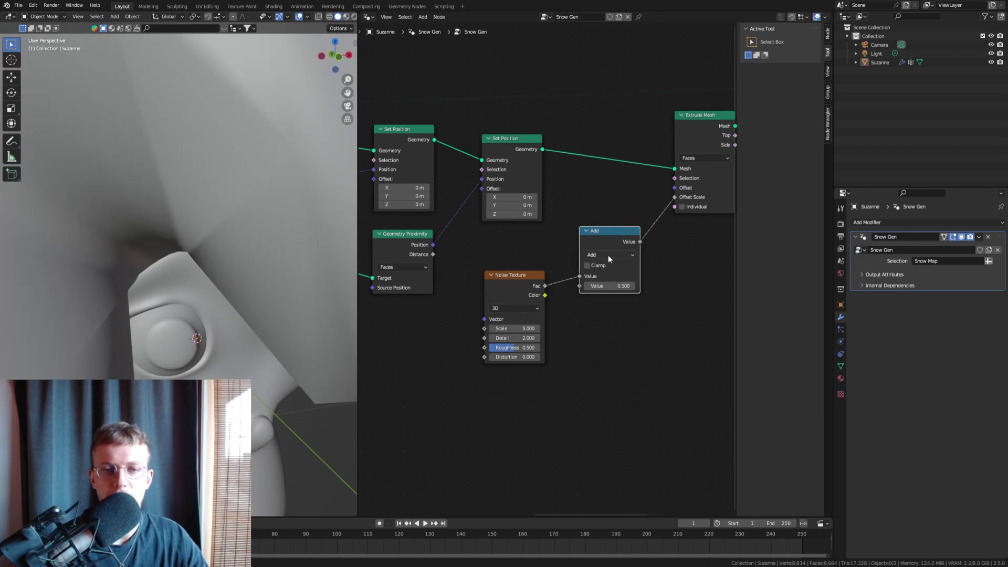
pyautogui.click(608, 256)
pyautogui.click(607, 298)
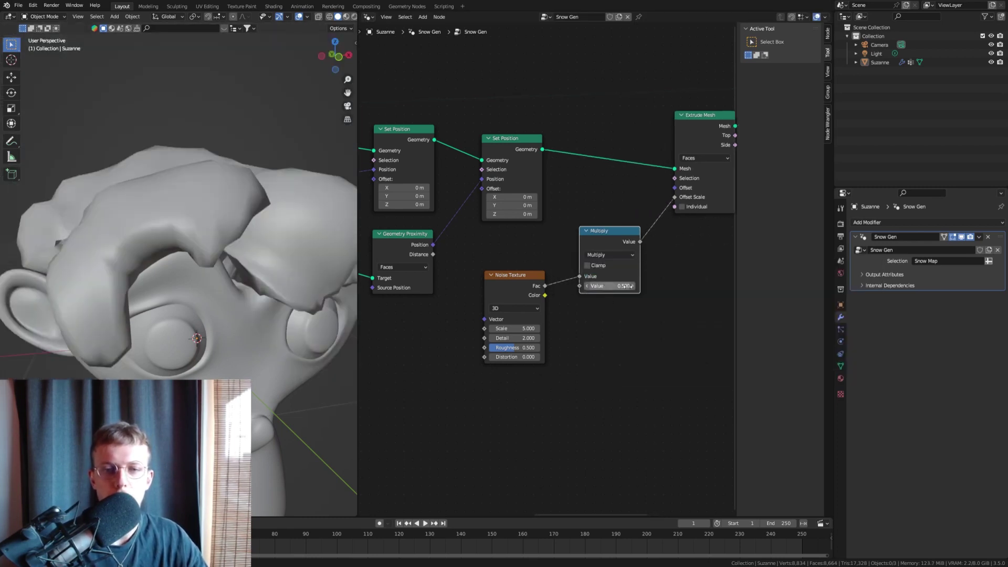
pyautogui.moveTo(609, 286); pyautogui.dragTo(565, 285)
# Step: Set the Noise Texture's Scale to about 14.1
pyautogui.scroll(2, 542, 346)
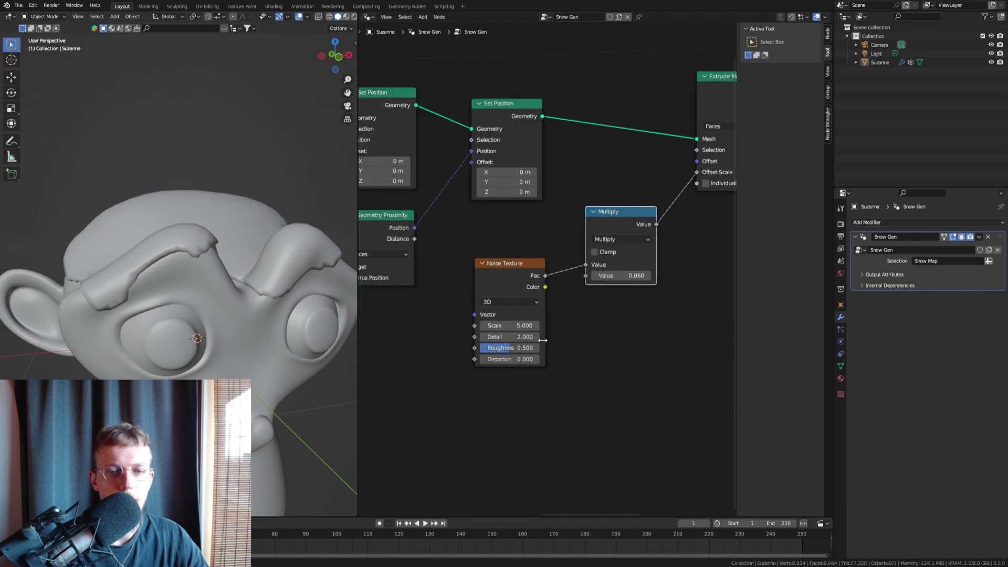
pyautogui.moveTo(517, 325); pyautogui.dragTo(548, 324)
pyautogui.moveTo(507, 324); pyautogui.dragTo(480, 324)
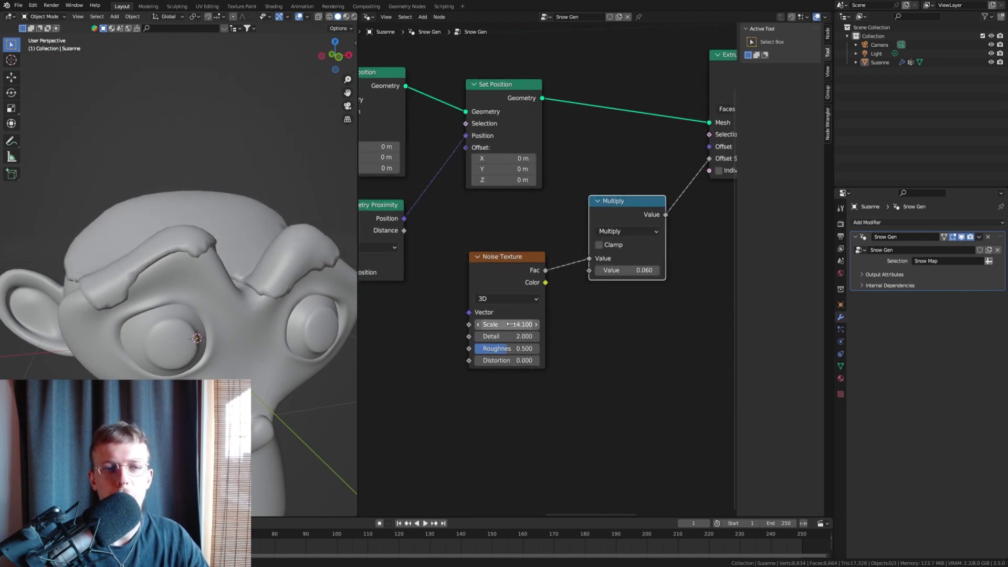
# Step: Insert a Subdivide Mesh node at level 1 between the last Set Position node and Extrude Mesh
pyautogui.scroll(-4, 594, 129)
pyautogui.moveTo(595, 129); pyautogui.dragTo(552, 202, button='middle')
pyautogui.scroll(2, 575, 170)
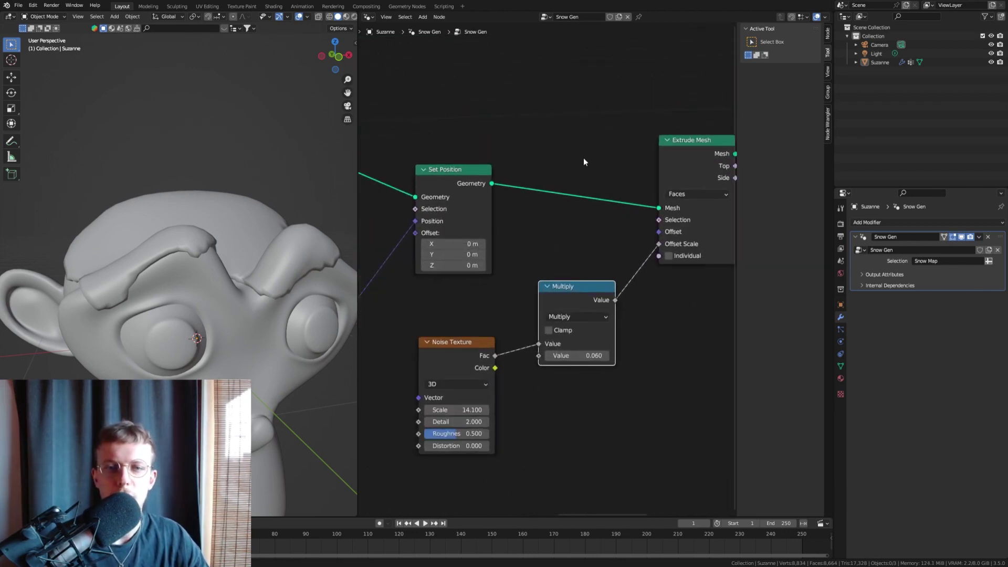
pyautogui.hotkey('shift', 'a')
pyautogui.write('sub')
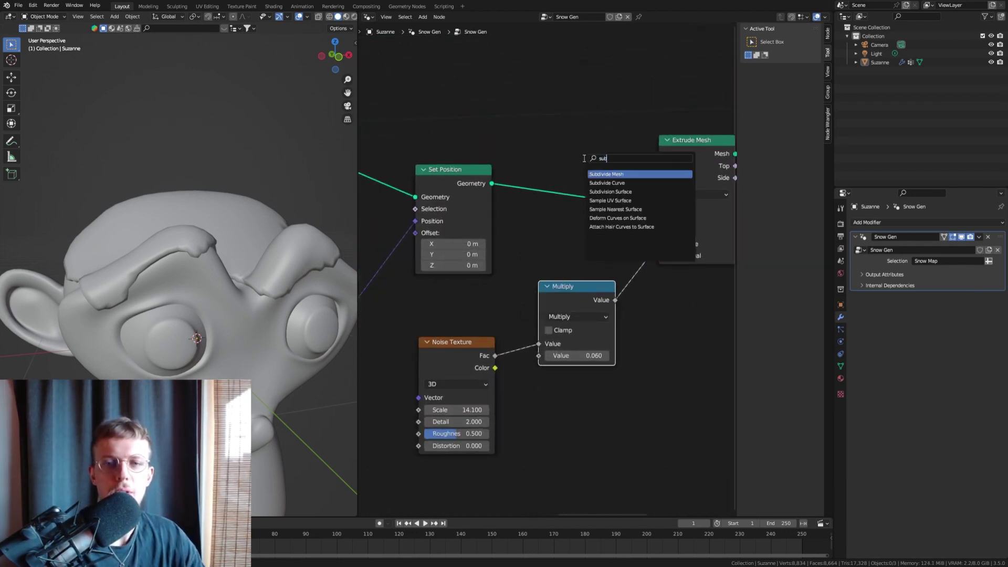
pyautogui.press('Return')
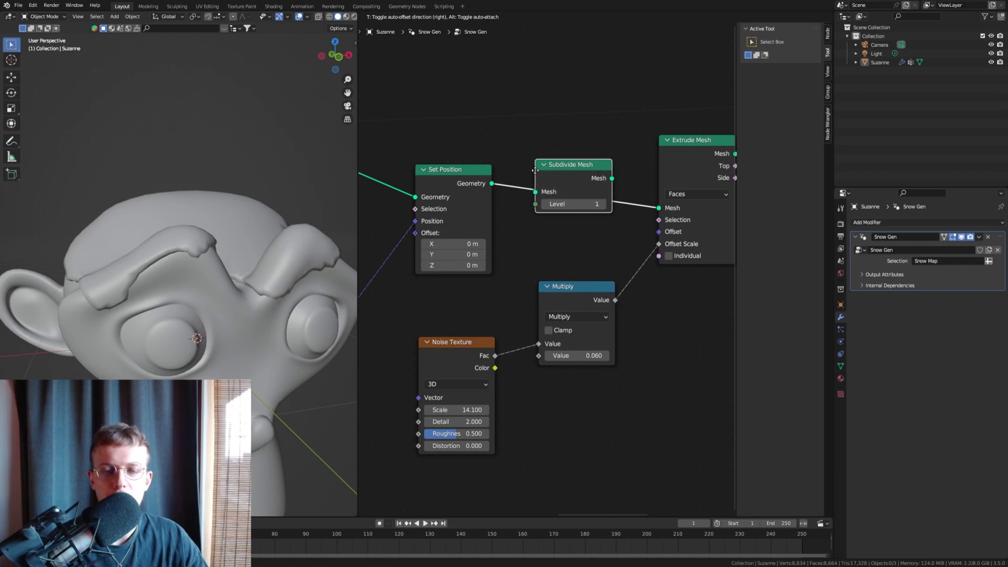
pyautogui.click(535, 170)
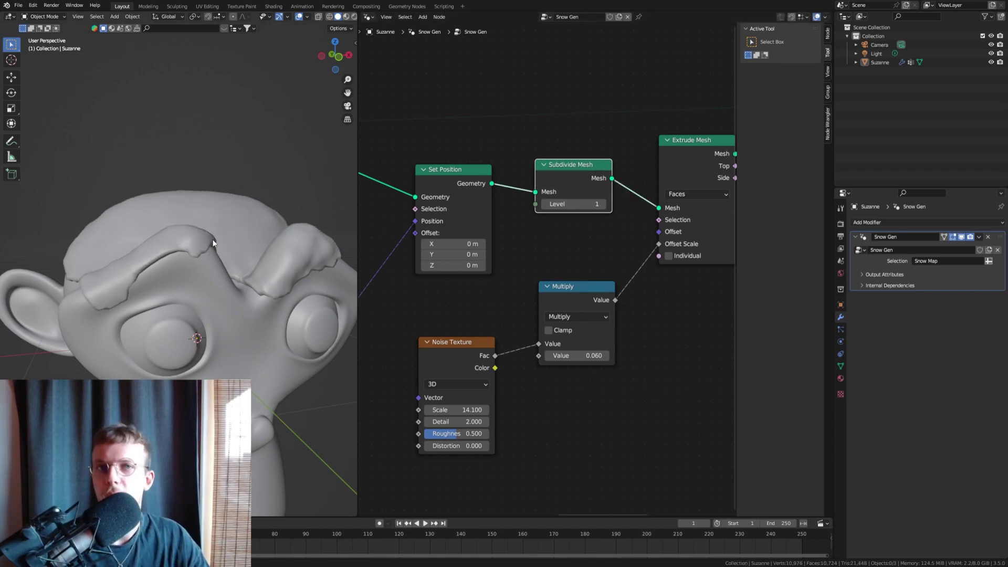
# Step: Set the Multiply value to 0.09 and adjust the Noise Texture's Scale to a much lower value for broader thickness variation
pyautogui.moveTo(525, 352); pyautogui.dragTo(527, 276, button='middle')
pyautogui.scroll(2, 495, 311)
pyautogui.moveTo(446, 340); pyautogui.dragTo(531, 321)
pyautogui.moveTo(593, 276)
pyautogui.mouseDown()
pyautogui.moveTo(618, 276)
pyautogui.moveTo(604, 276)
pyautogui.moveTo(603, 264)
pyautogui.mouseUp()
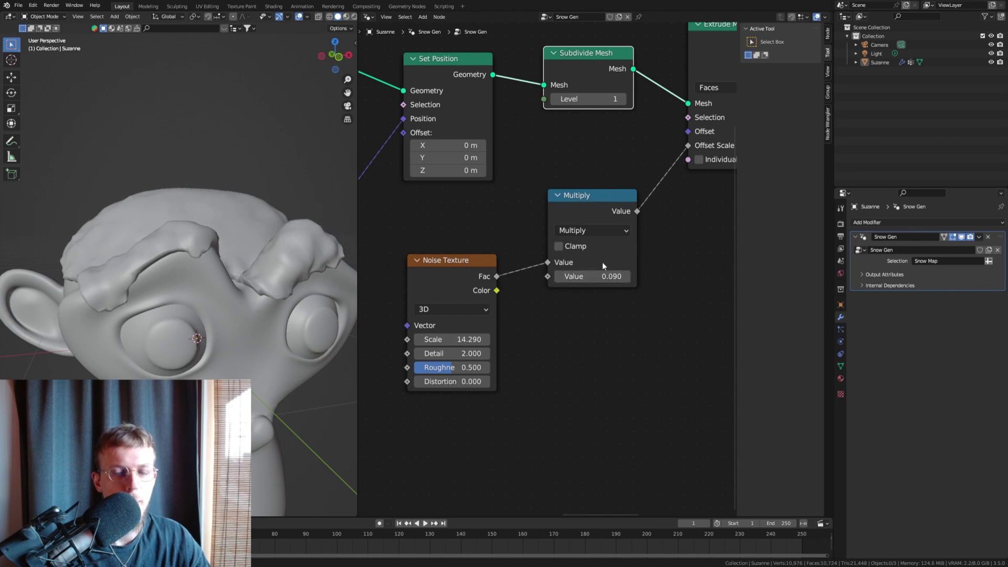
pyautogui.moveTo(452, 339); pyautogui.dragTo(400, 340)
# Step: Move the Multiply and Noise Texture nodes up closer to Subdivide Mesh, and inspect the snow's edge on the head
pyautogui.moveTo(256, 286); pyautogui.dragTo(177, 267, button='middle')
pyautogui.scroll(-3, 489, 231)
pyautogui.moveTo(596, 219); pyautogui.dragTo(563, 256, button='middle')
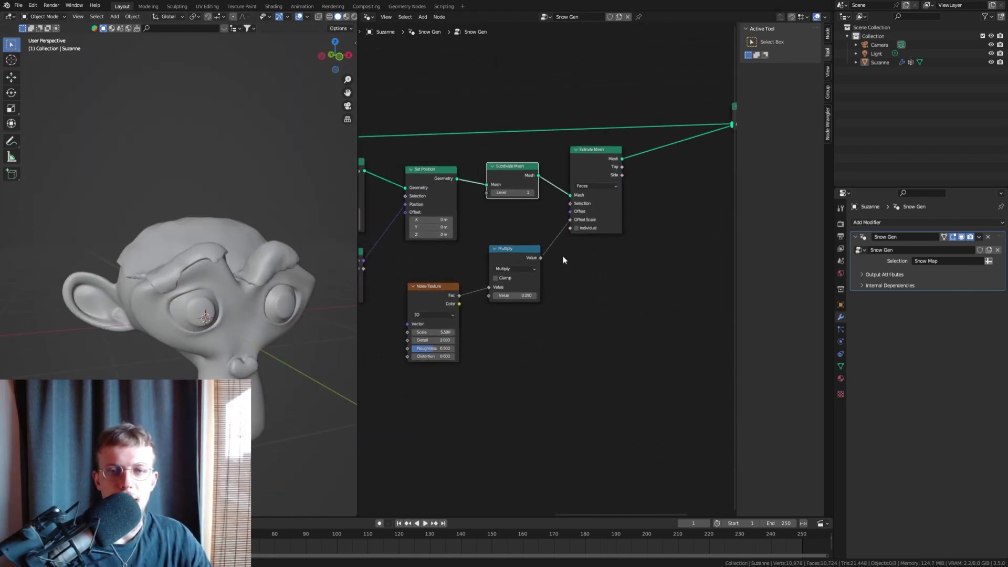
pyautogui.moveTo(522, 246); pyautogui.dragTo(520, 216)
pyautogui.moveTo(422, 286); pyautogui.dragTo(421, 263)
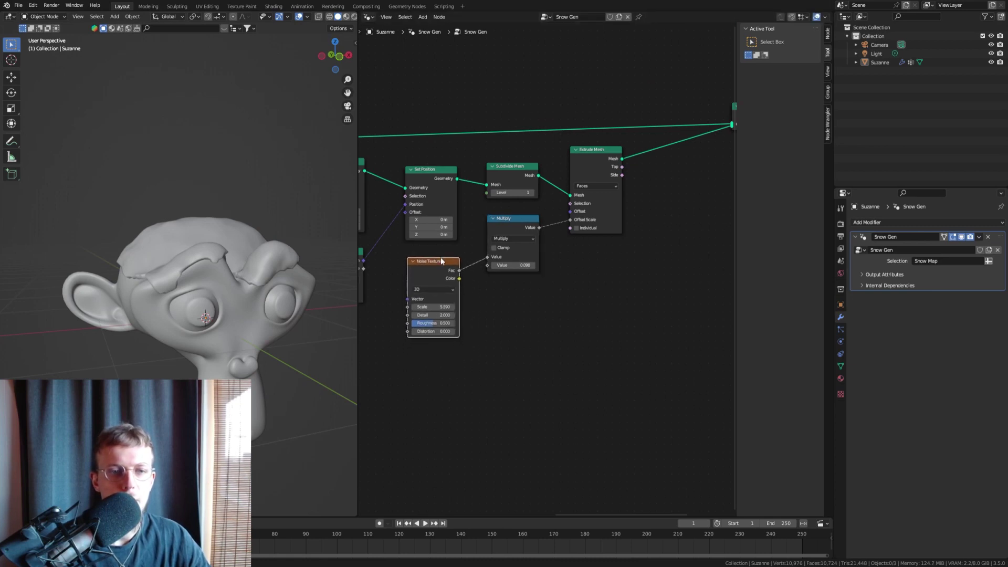
pyautogui.moveTo(422, 263); pyautogui.dragTo(469, 278, button='middle')
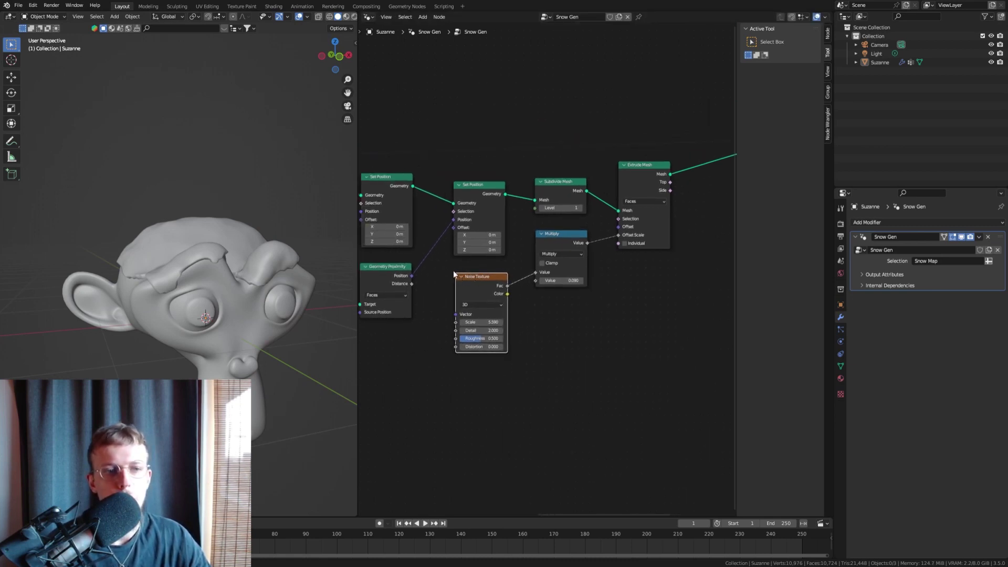
pyautogui.scroll(6, 137, 272)
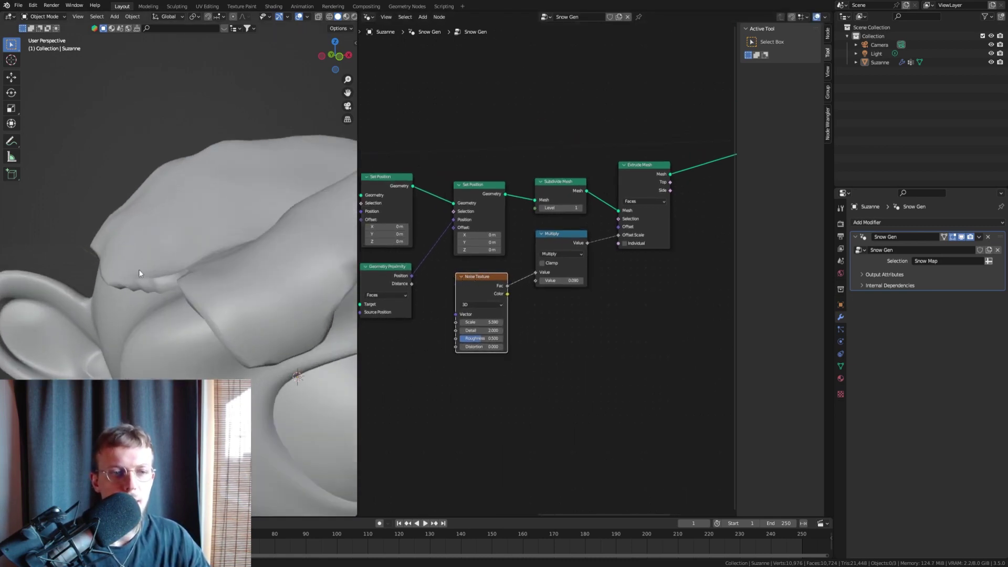
pyautogui.scroll(2, 138, 270)
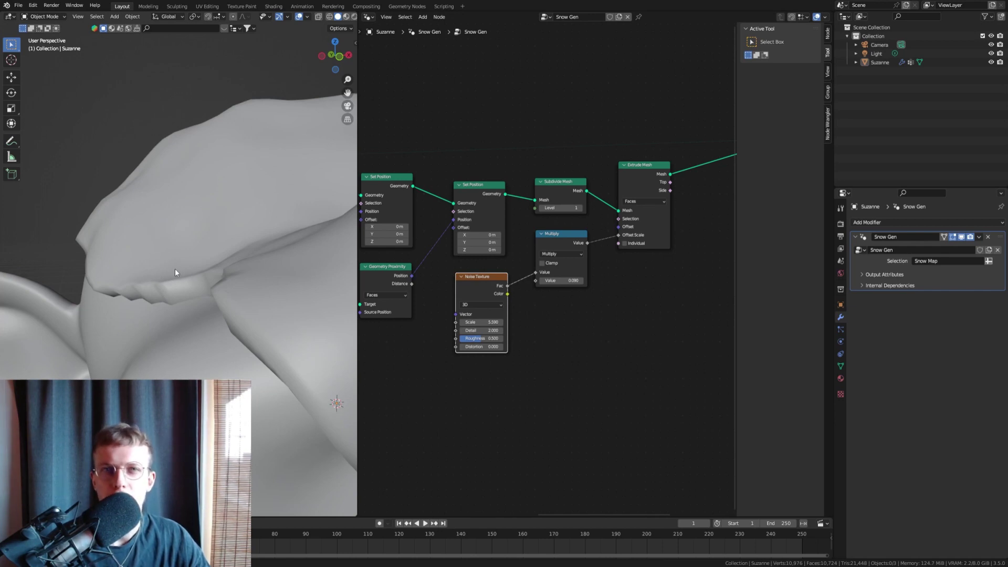
pyautogui.scroll(-5, 174, 269)
pyautogui.keyDown('shift'); pyautogui.moveTo(304, 250); pyautogui.dragTo(210, 255, button='middle'); pyautogui.keyUp('shift')
# Step: Combine the five smoothing Set Position nodes into one node group, and exit the group back to the Snow Gen tree
pyautogui.scroll(-3, 476, 229)
pyautogui.moveTo(438, 237); pyautogui.dragTo(599, 254, button='middle')
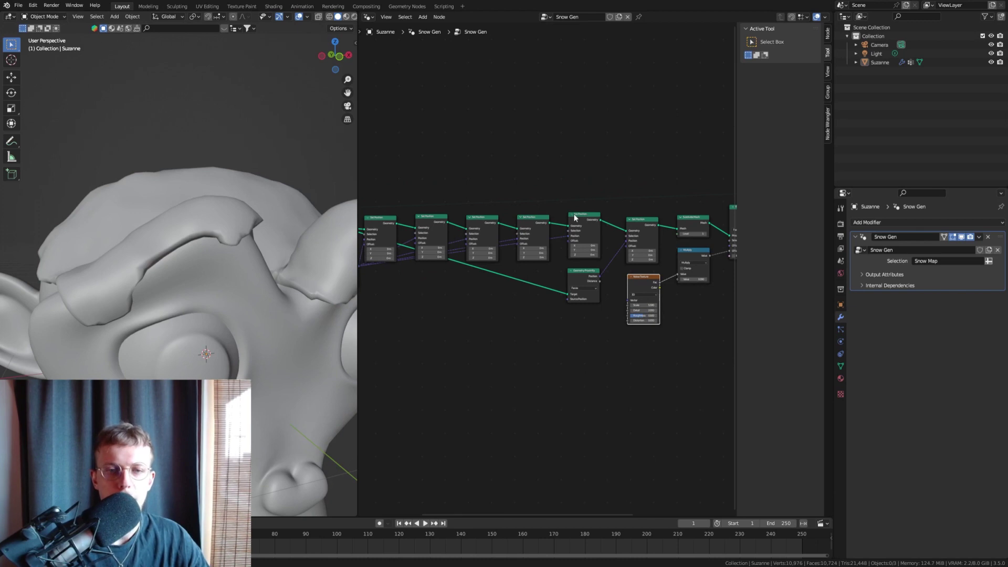
pyautogui.scroll(-4, 493, 240)
pyautogui.moveTo(412, 254); pyautogui.dragTo(466, 254, button='middle')
pyautogui.scroll(4, 463, 252)
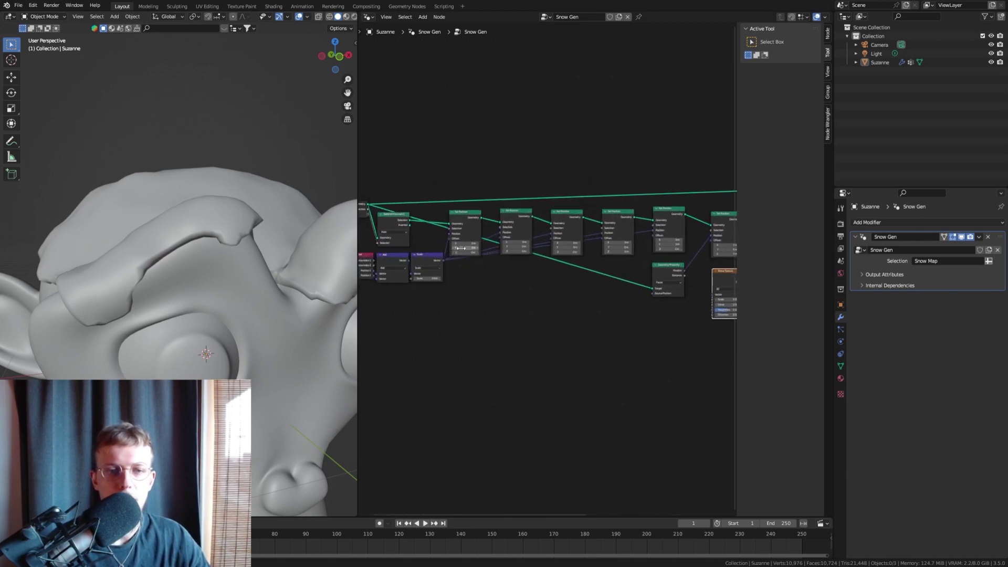
pyautogui.click(465, 215)
pyautogui.keyDown('shift'); pyautogui.click(516, 216); pyautogui.keyUp('shift')
pyautogui.keyDown('shift'); pyautogui.click(567, 216); pyautogui.keyUp('shift')
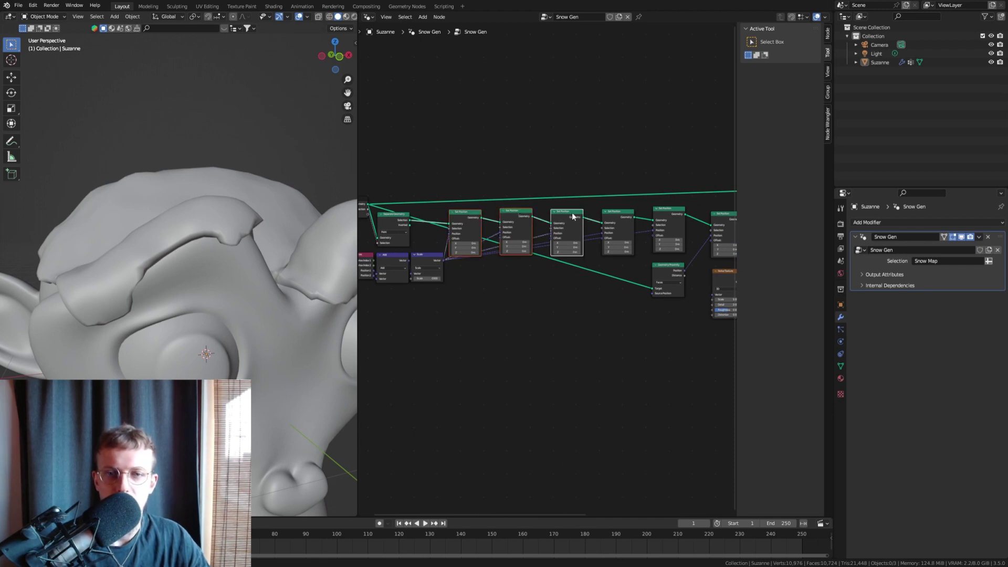
pyautogui.keyDown('shift'); pyautogui.click(630, 217); pyautogui.keyUp('shift')
pyautogui.moveTo(631, 217); pyautogui.dragTo(562, 228, button='middle')
pyautogui.keyDown('shift'); pyautogui.click(611, 226); pyautogui.keyUp('shift')
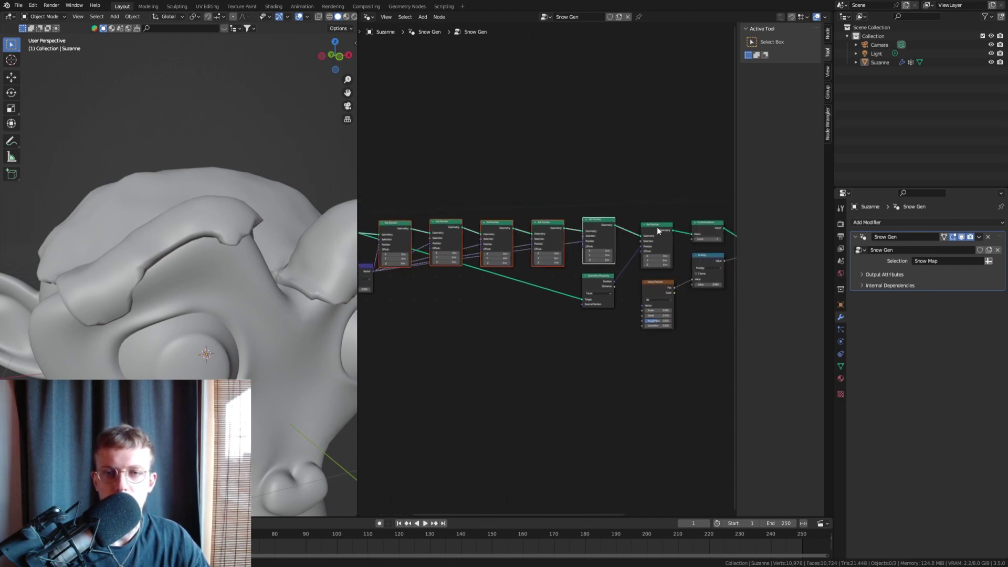
pyautogui.scroll(1, 473, 231)
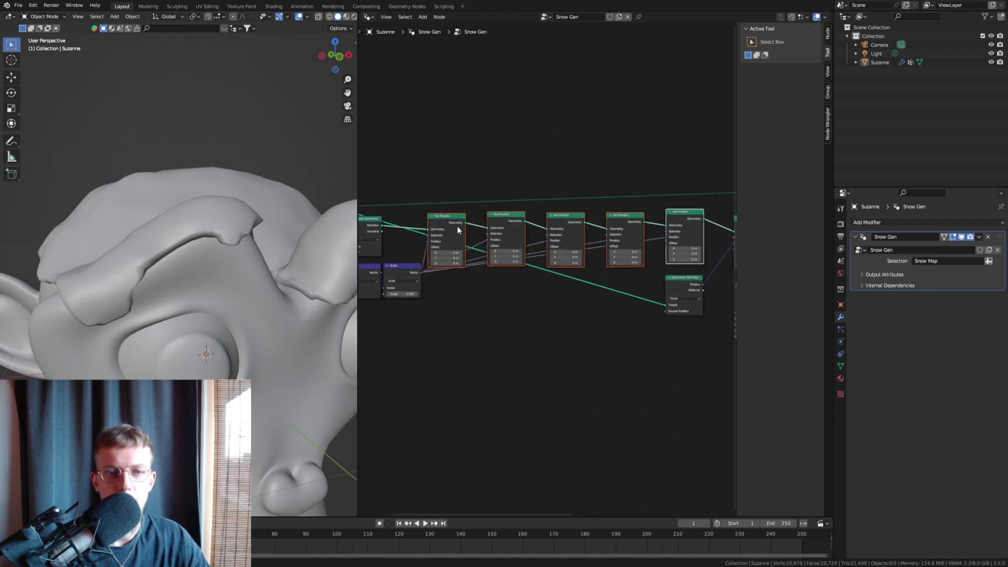
pyautogui.rightClick(455, 226)
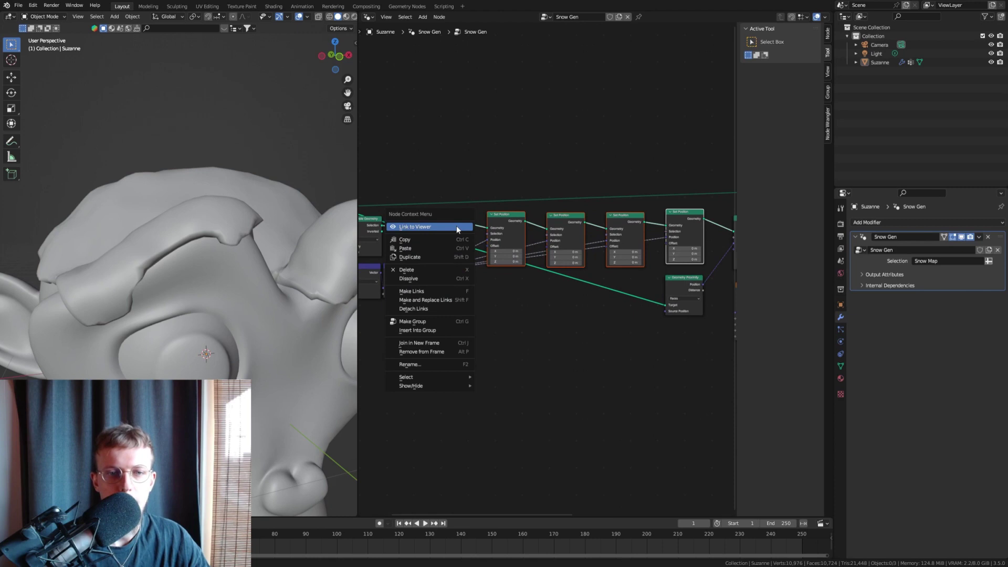
pyautogui.click(433, 321)
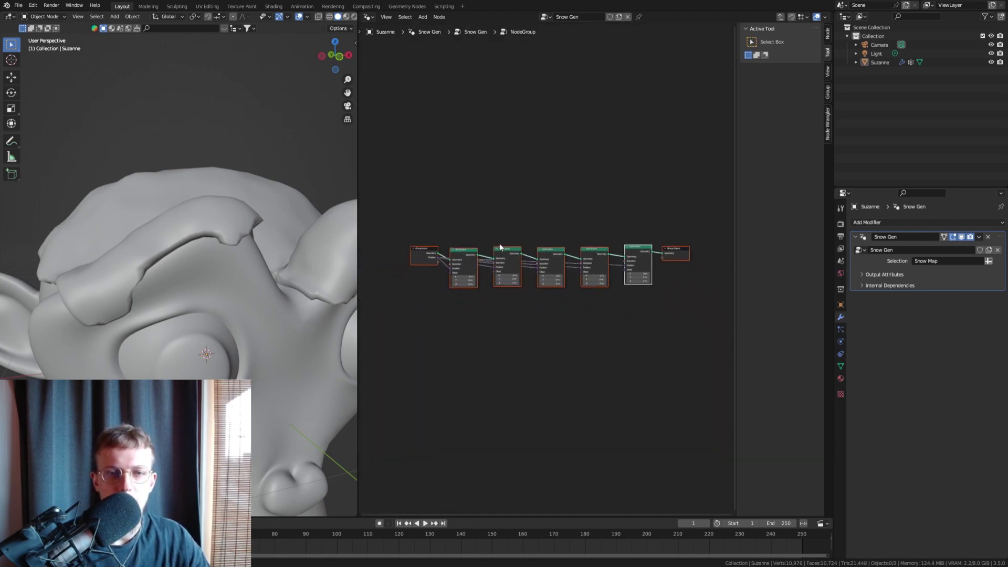
pyautogui.rightClick(505, 172)
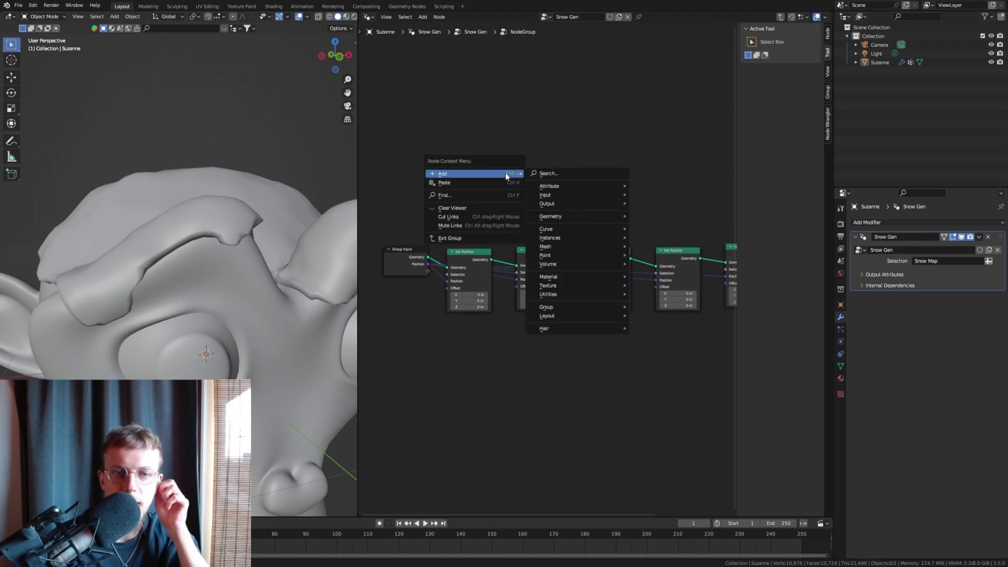
pyautogui.click(468, 239)
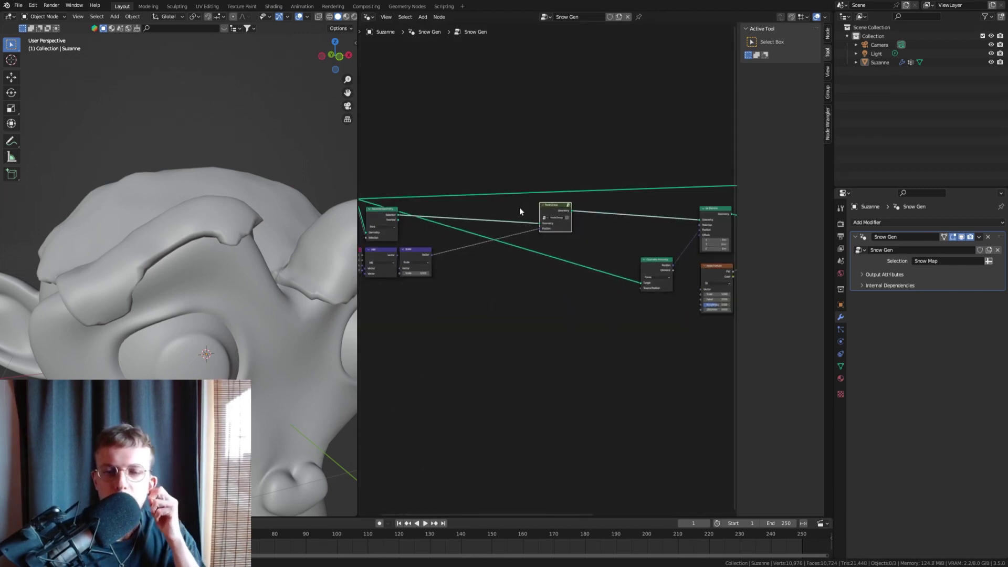
# Step: Close the gaps around the new node group by moving the nodes before and after it closer together
pyautogui.moveTo(452, 282); pyautogui.dragTo(382, 200)
pyautogui.press('g')
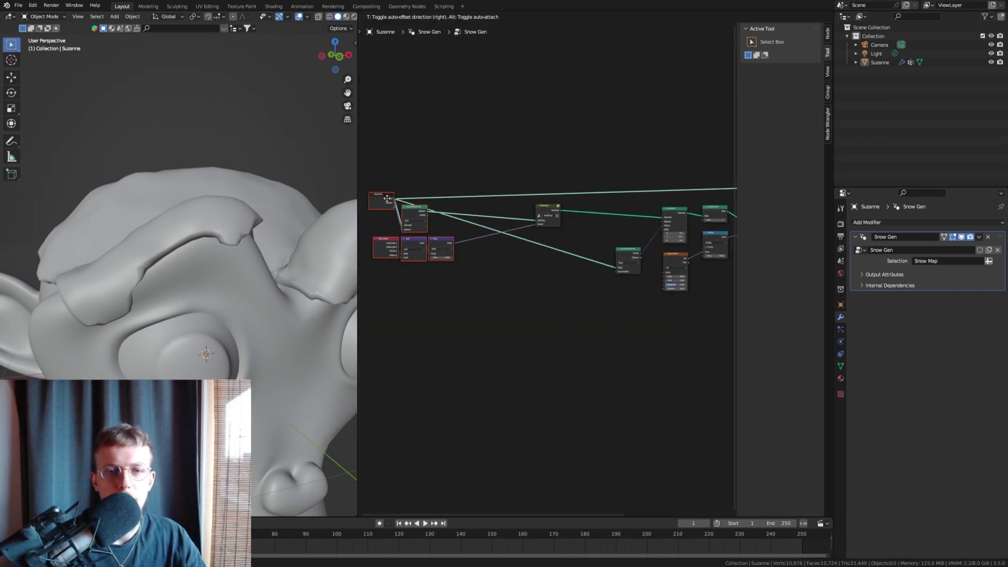
pyautogui.click(479, 195)
pyautogui.moveTo(605, 245); pyautogui.dragTo(443, 235, button='middle')
pyautogui.scroll(-4, 443, 236)
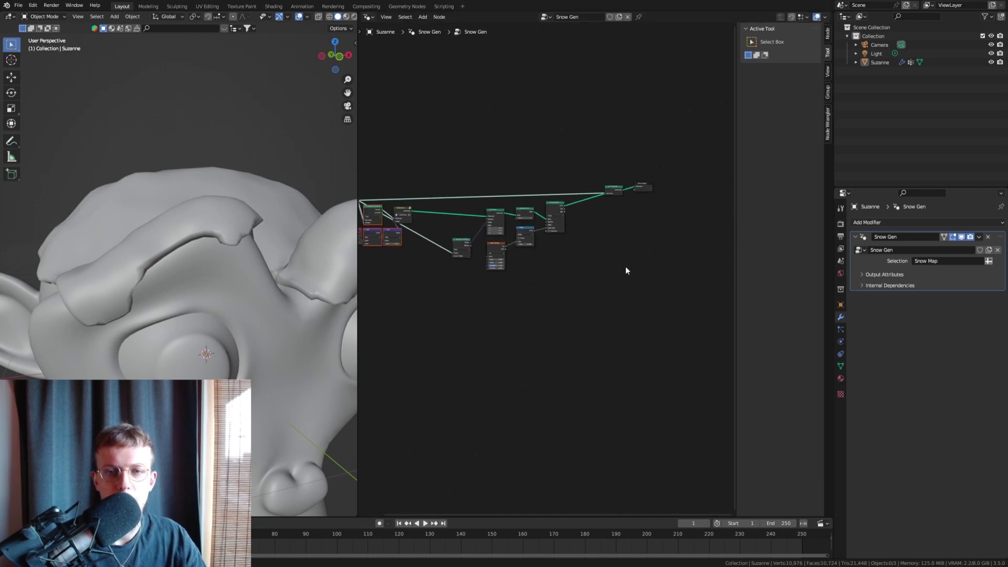
pyautogui.moveTo(668, 278); pyautogui.dragTo(459, 166)
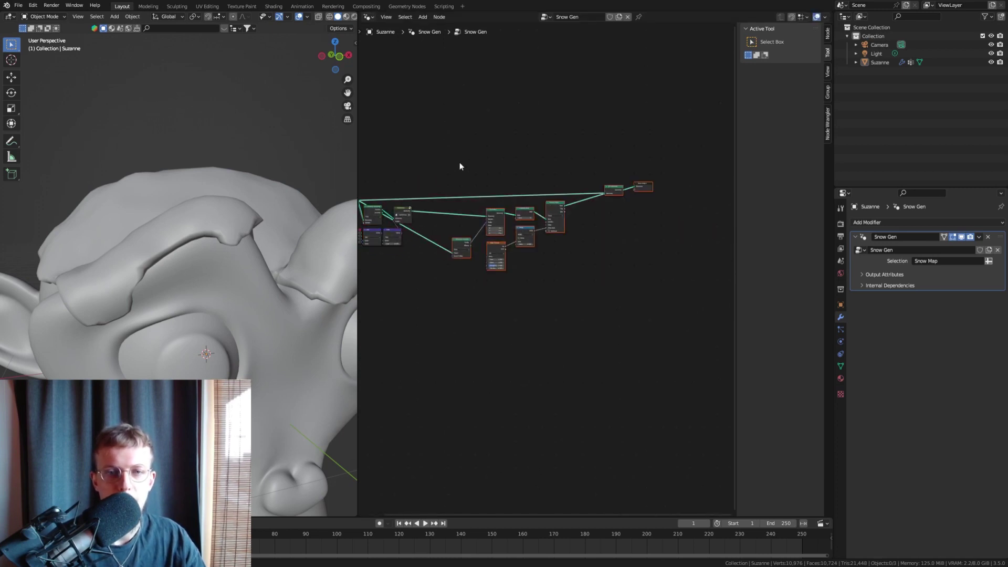
pyautogui.scroll(2, 446, 201)
pyautogui.click(455, 195)
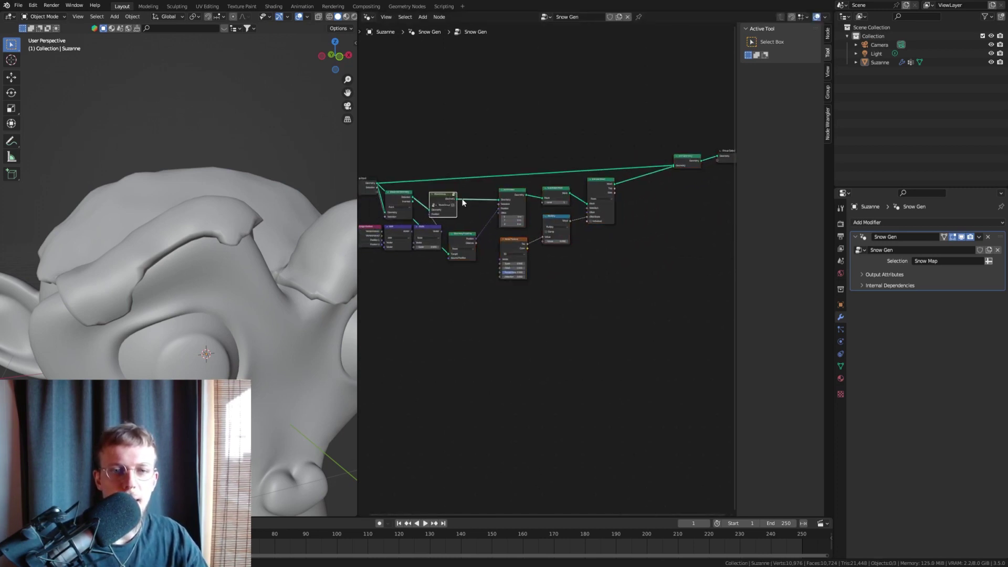
pyautogui.moveTo(444, 199); pyautogui.dragTo(470, 200)
# Step: Duplicate the smoothing node group and insert the copy between Extrude Mesh and Join Geometry
pyautogui.scroll(2, 445, 199)
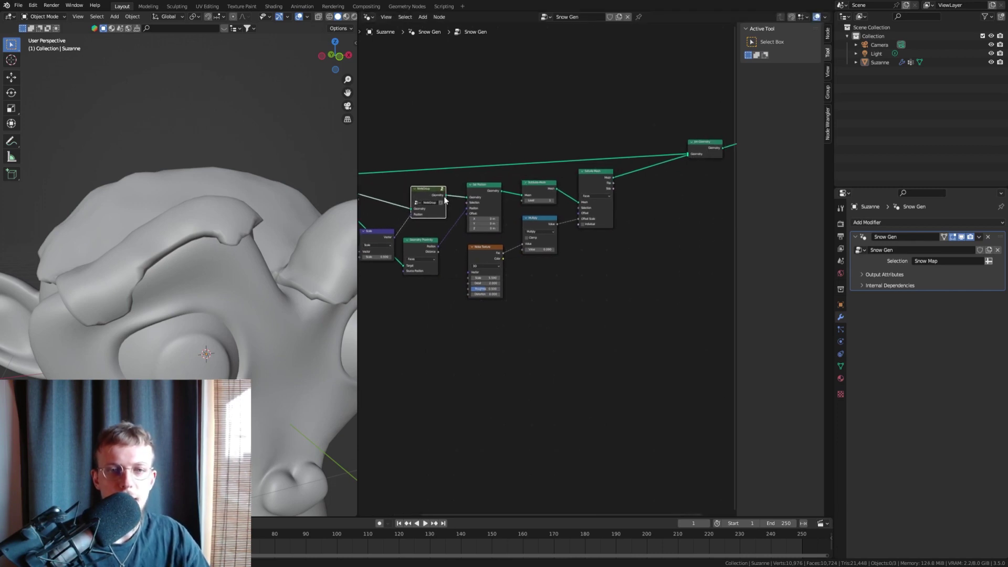
pyautogui.hotkey('shift', 'd')
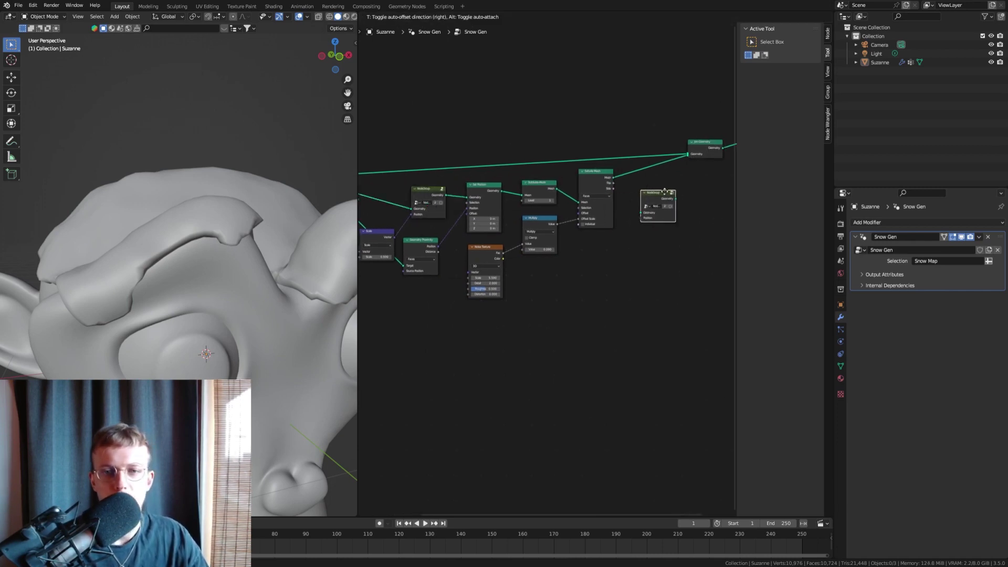
pyautogui.click(635, 198)
pyautogui.hotkey('shift', 'd')
pyautogui.click(695, 208)
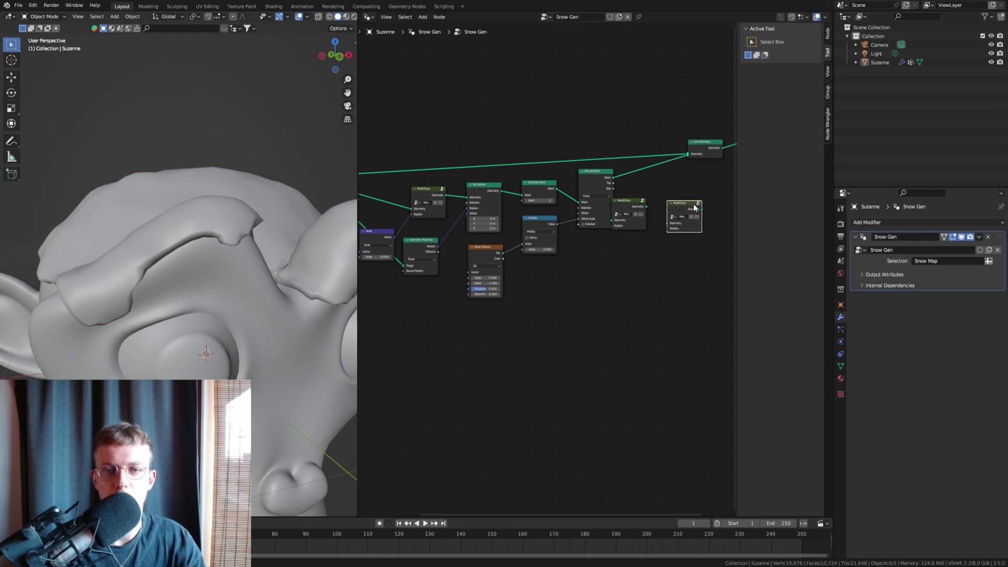
pyautogui.scroll(3, 637, 200)
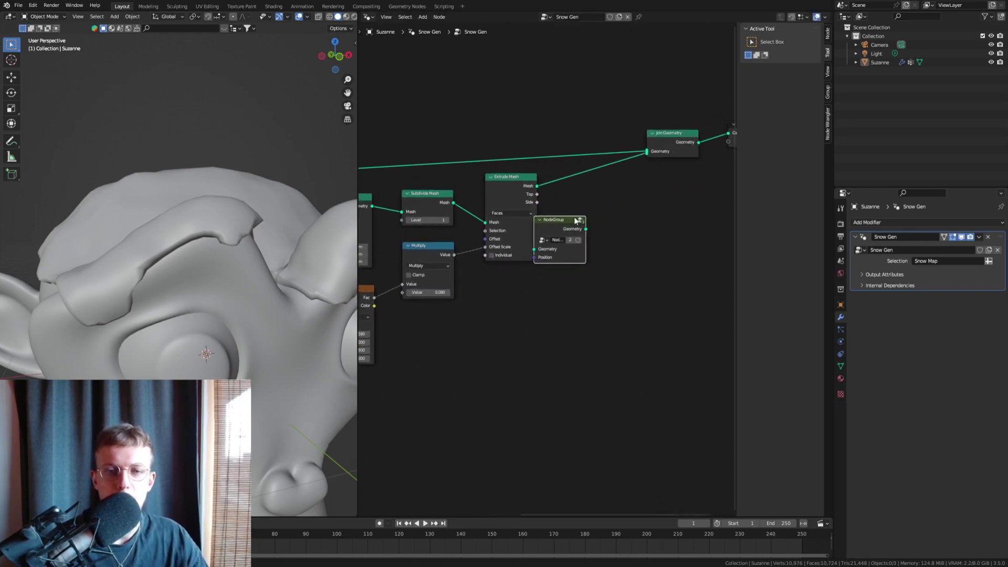
pyautogui.moveTo(570, 224); pyautogui.dragTo(584, 175)
# Step: Connect the Scale node's Vector output to the Position input of the node group copy after Extrude Mesh
pyautogui.scroll(-3, 590, 175)
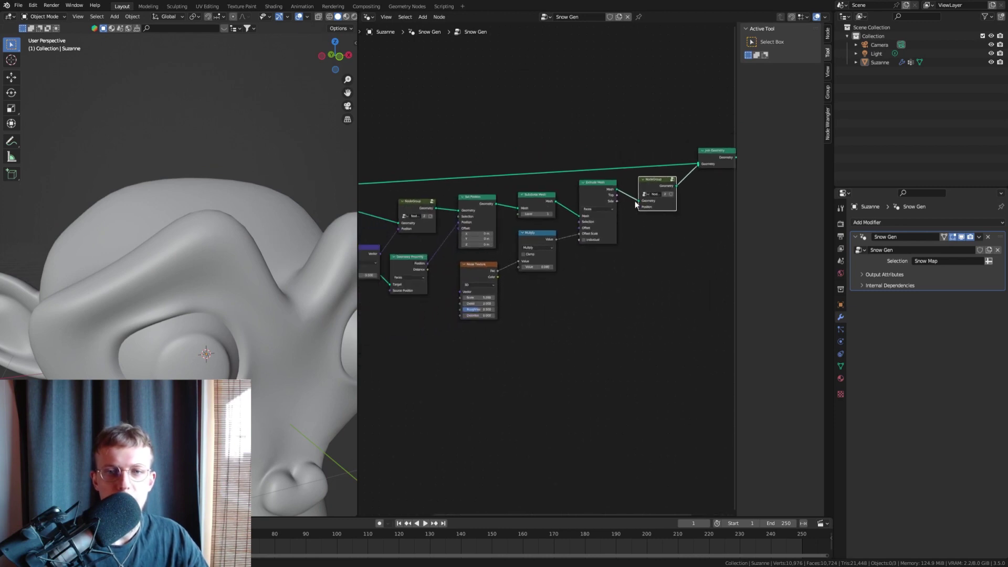
pyautogui.scroll(2, 636, 203)
pyautogui.scroll(-2, 453, 258)
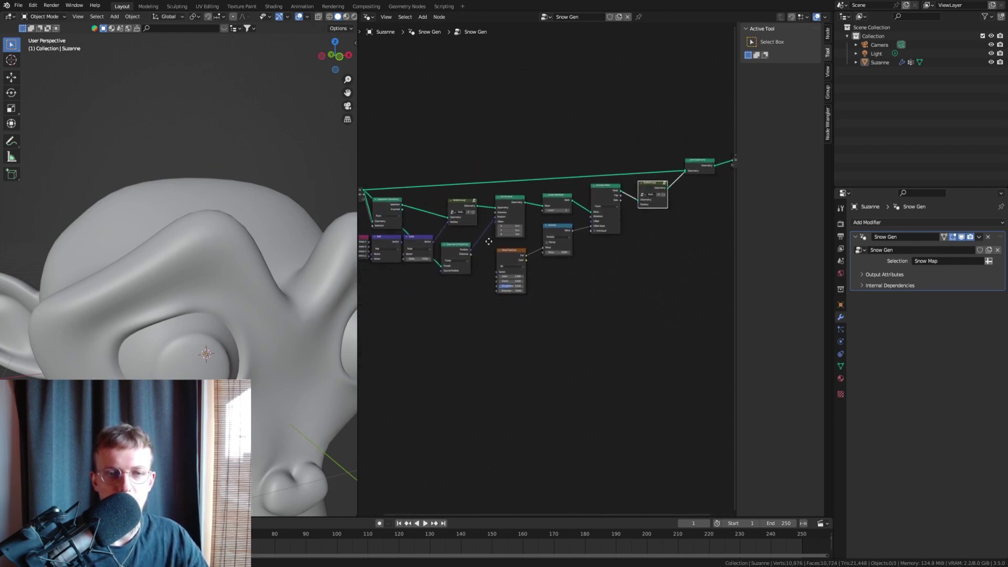
pyautogui.moveTo(455, 240); pyautogui.dragTo(660, 203)
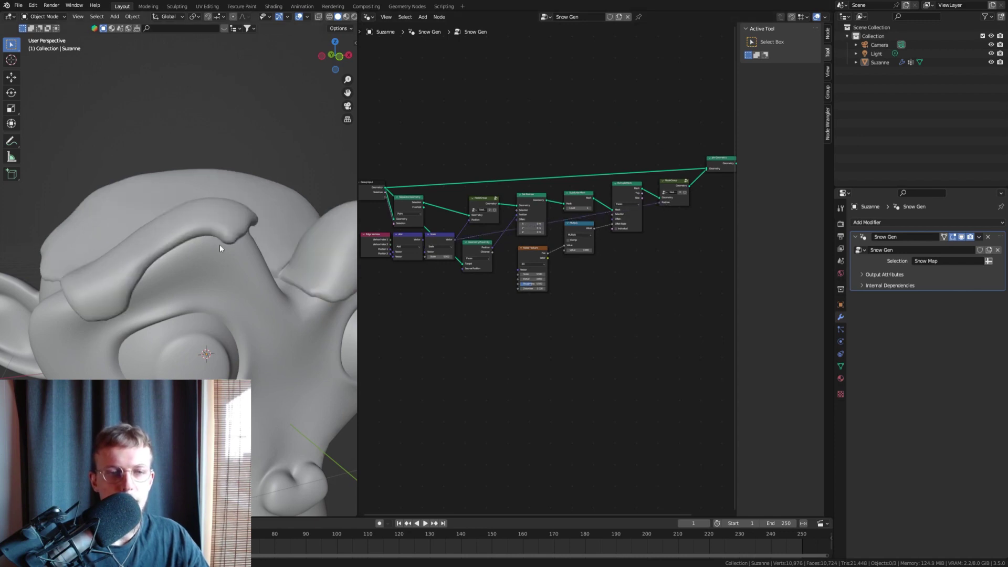
# Step: Examine the extruded snow layer's edge and underside around the monkey's brow from several side angles
pyautogui.moveTo(220, 244); pyautogui.dragTo(167, 216, button='middle')
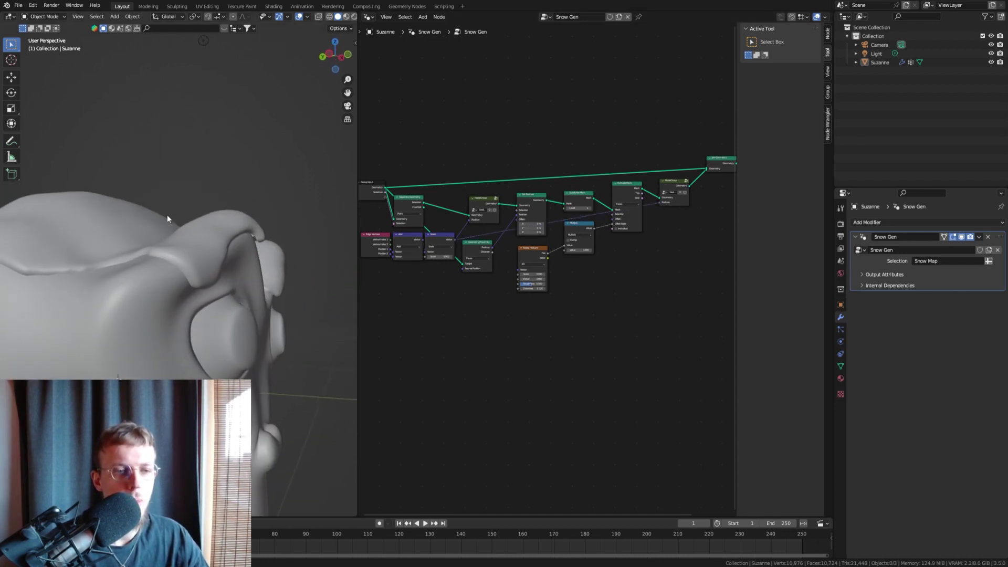
pyautogui.scroll(5, 630, 194)
pyautogui.moveTo(636, 194); pyautogui.dragTo(540, 208, button='middle')
pyautogui.scroll(1, 531, 216)
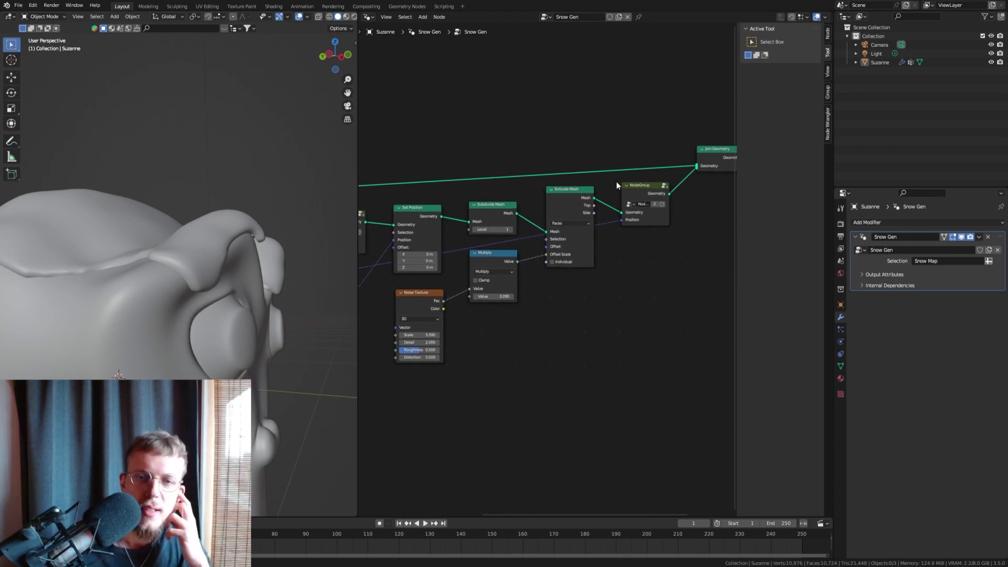
pyautogui.scroll(2, 577, 204)
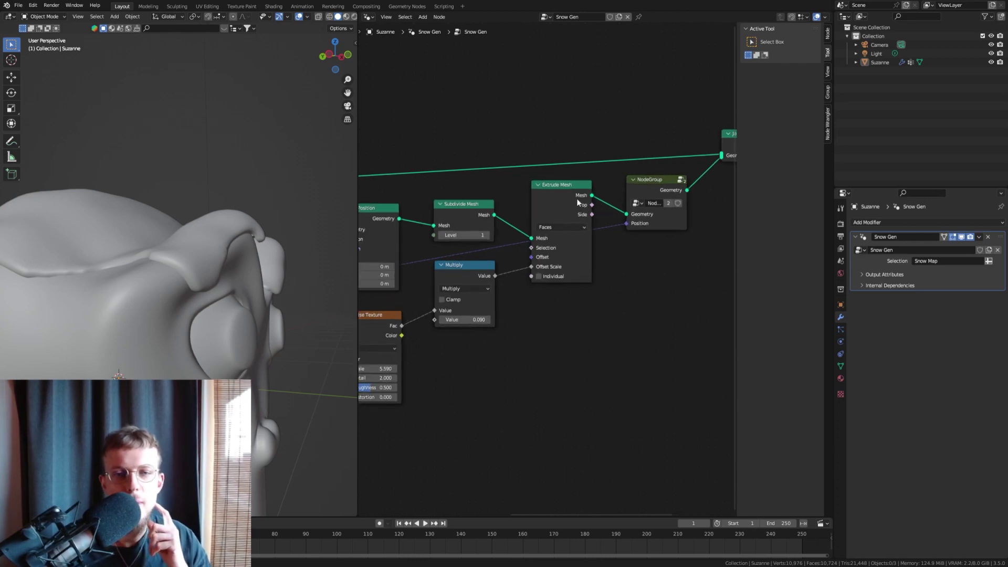
pyautogui.moveTo(247, 242); pyautogui.dragTo(180, 245, button='middle')
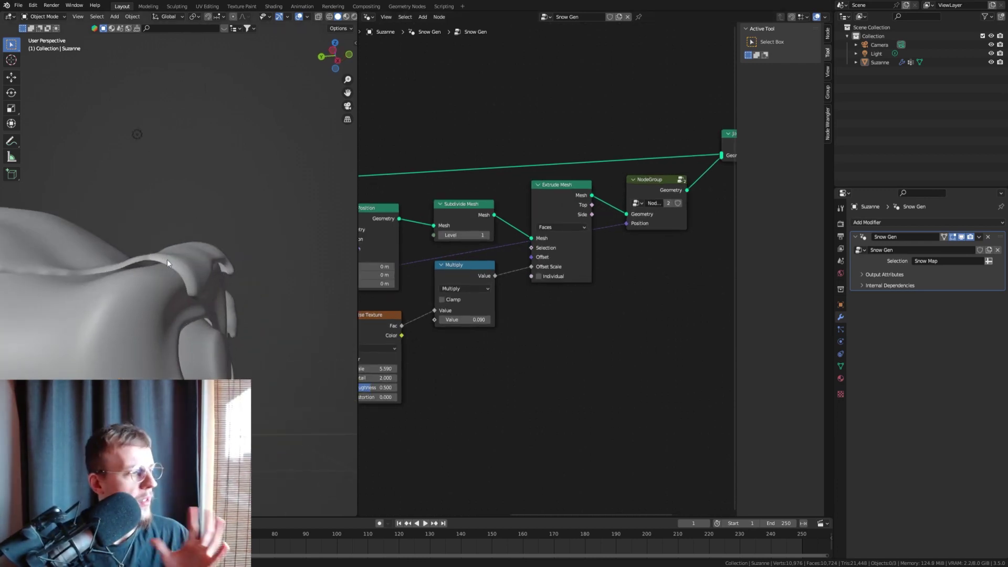
pyautogui.moveTo(292, 240); pyautogui.dragTo(259, 281, button='middle')
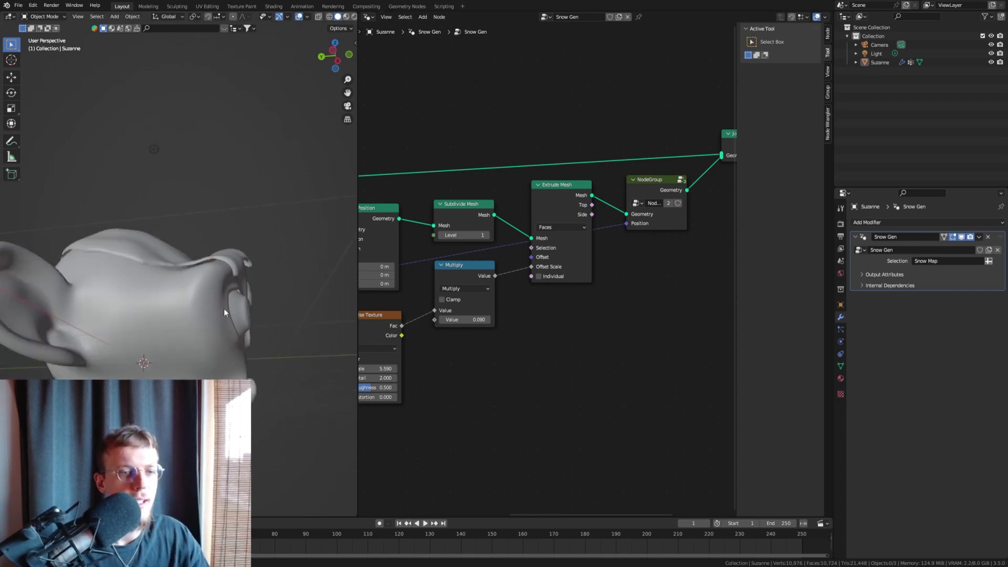
pyautogui.moveTo(224, 308); pyautogui.dragTo(221, 228, button='middle')
pyautogui.scroll(4, 280, 150)
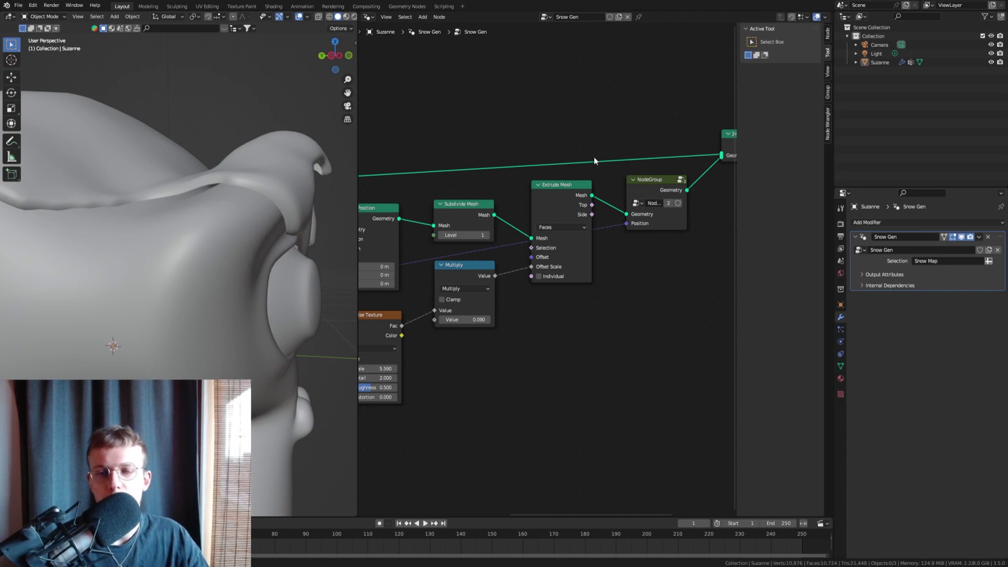
# Step: Open the node group after Extrude Mesh for editing and expose the first Set Position node's Selection as a new group input
pyautogui.click(649, 186)
pyautogui.rightClick(649, 185)
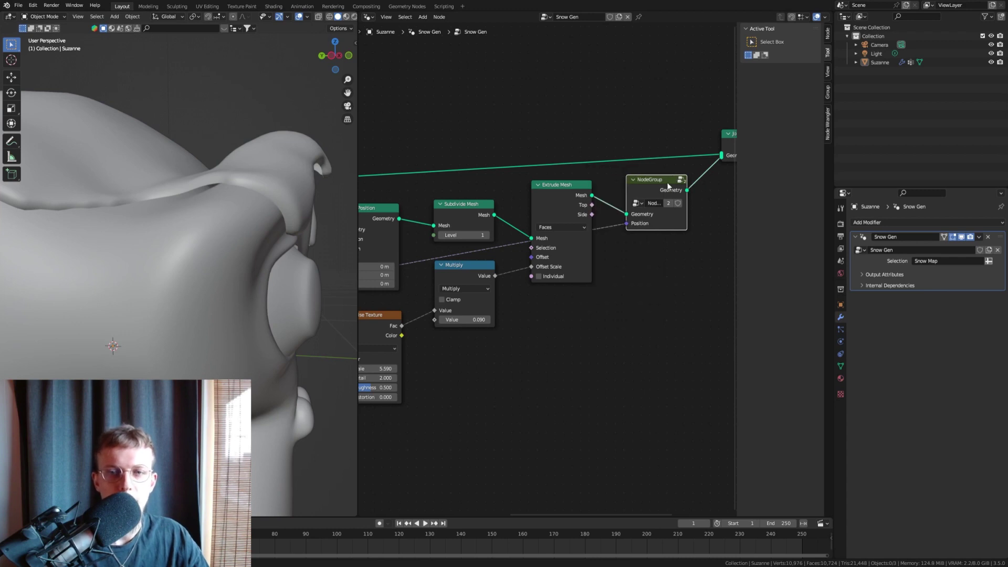
pyautogui.rightClick(651, 182)
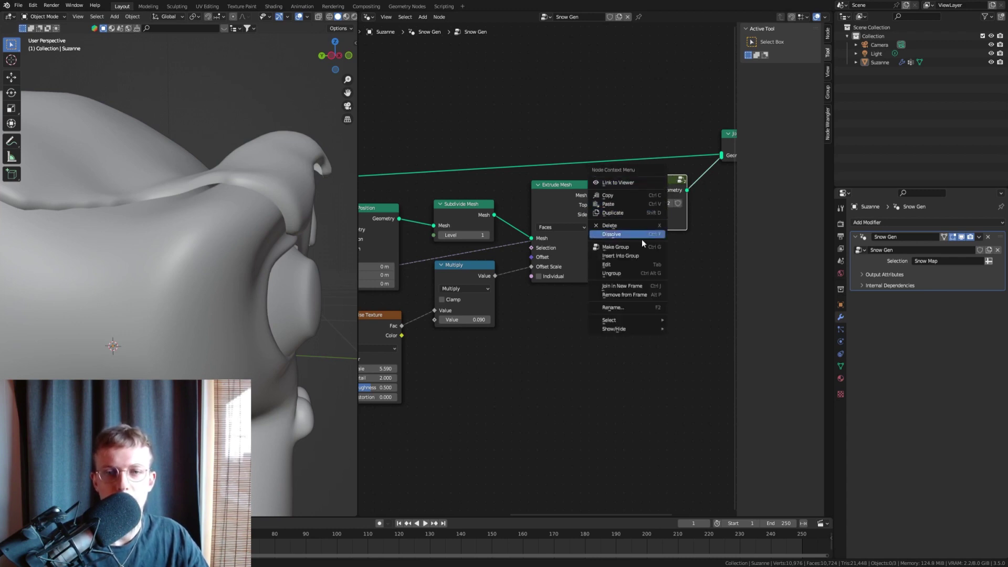
pyautogui.click(631, 264)
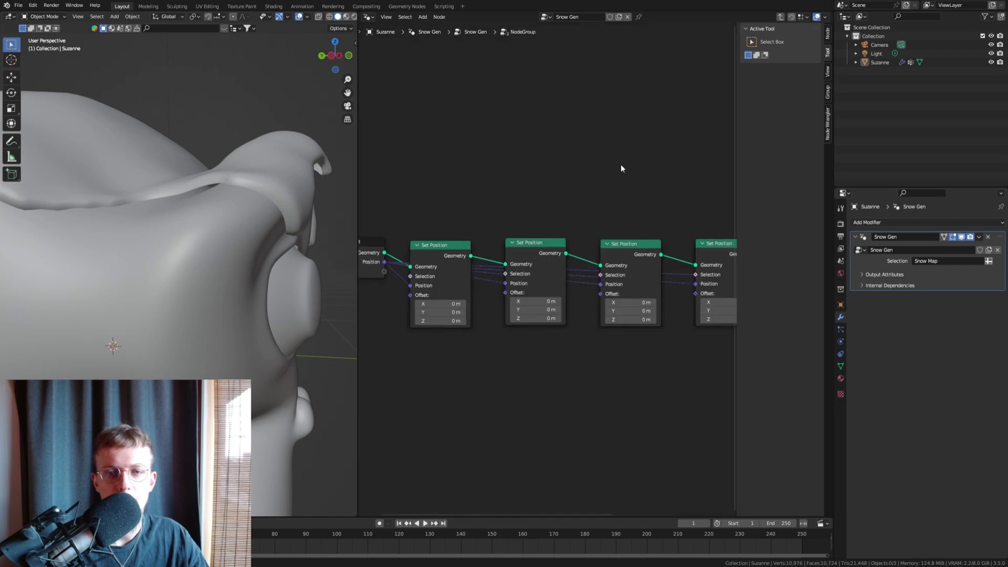
pyautogui.press('Home')
pyautogui.scroll(5, 486, 215)
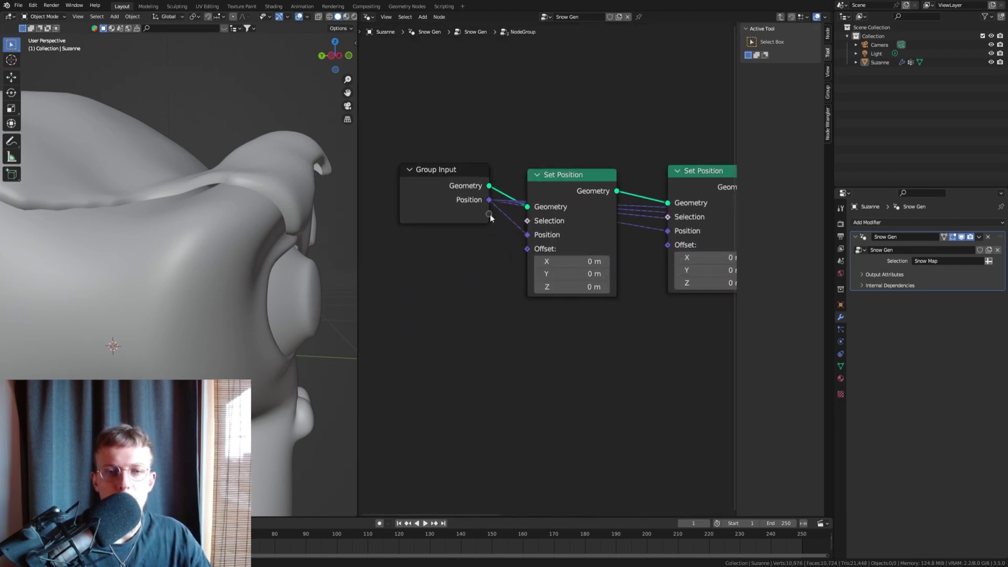
pyautogui.moveTo(489, 214); pyautogui.dragTo(527, 220)
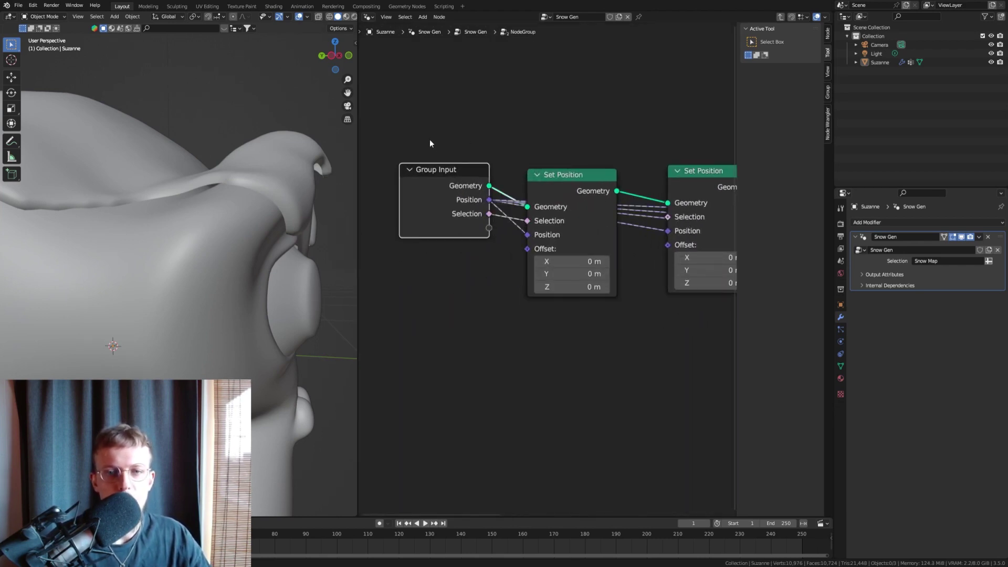
# Step: Connect the group's Selection input to the Selection sockets of the remaining four Set Position nodes
pyautogui.scroll(-2, 520, 218)
pyautogui.moveTo(569, 249); pyautogui.dragTo(529, 248, button='middle')
pyautogui.moveTo(589, 191); pyautogui.dragTo(594, 203)
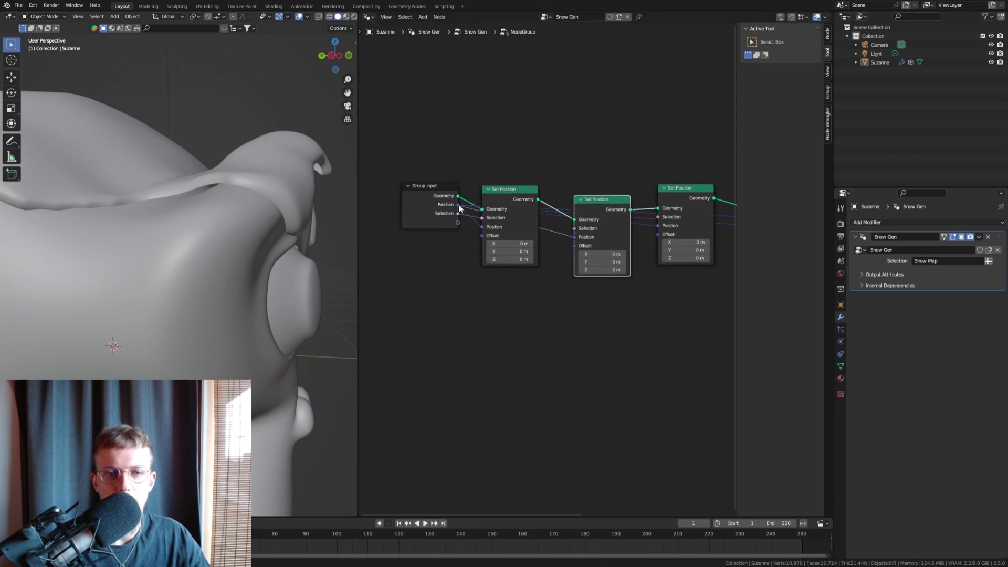
pyautogui.moveTo(459, 214); pyautogui.dragTo(576, 232)
pyautogui.scroll(-1, 572, 235)
pyautogui.moveTo(565, 241); pyautogui.dragTo(482, 239, button='middle')
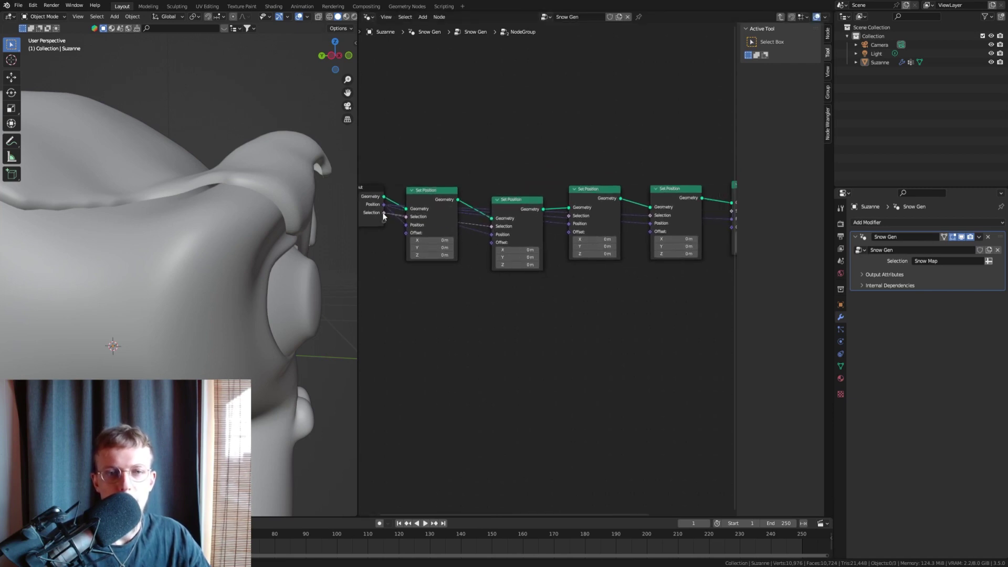
pyautogui.scroll(-2, 383, 215)
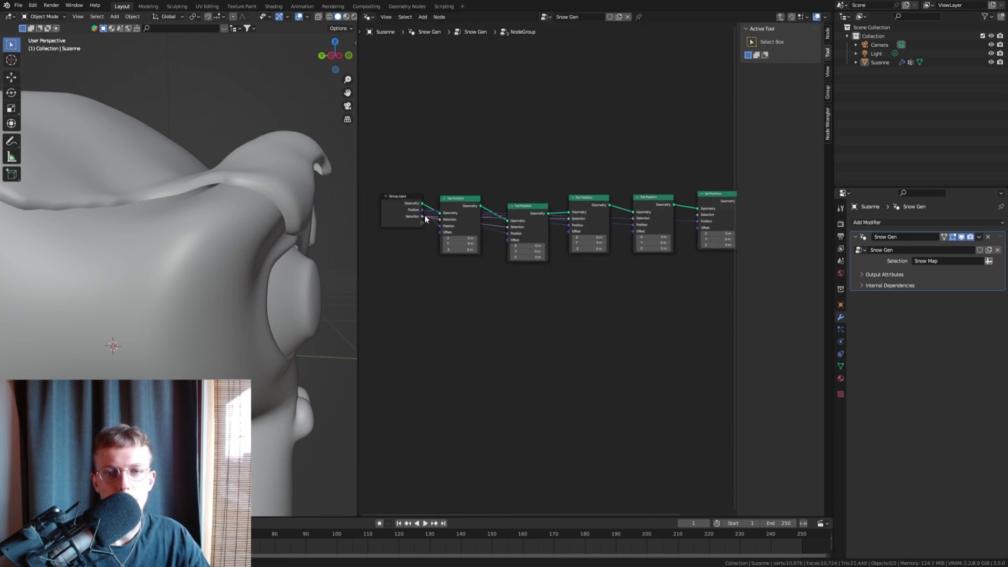
pyautogui.moveTo(423, 216); pyautogui.dragTo(636, 220)
pyautogui.scroll(-1, 632, 225)
pyautogui.moveTo(628, 228); pyautogui.dragTo(582, 235, button='middle')
pyautogui.moveTo(409, 225); pyautogui.dragTo(649, 228)
pyautogui.moveTo(443, 231); pyautogui.dragTo(643, 218, button='middle')
# Step: Exit the smoothing node group back to the Snow Gen tree
pyautogui.scroll(5, 643, 218)
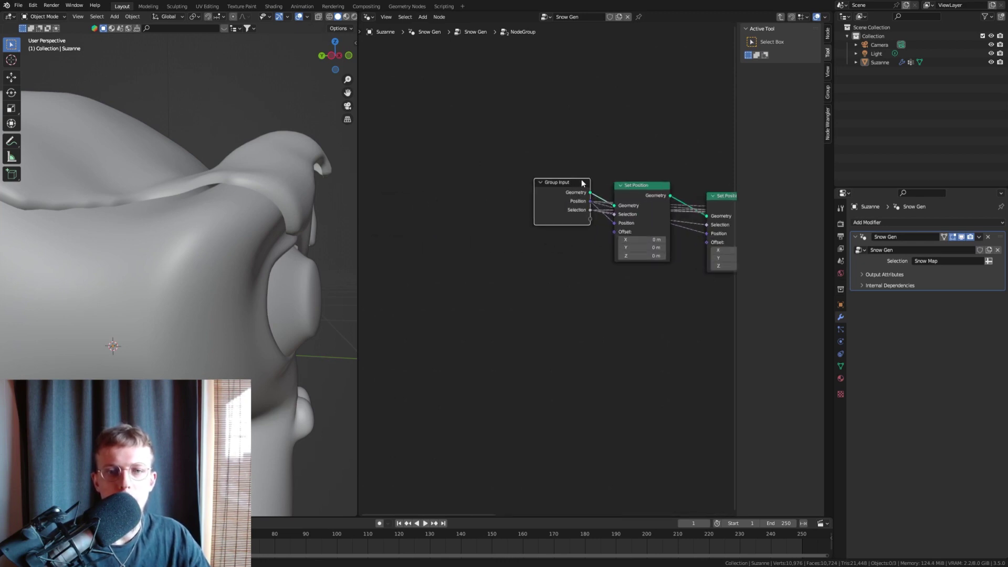
pyautogui.moveTo(582, 185); pyautogui.dragTo(505, 198, button='middle')
pyautogui.rightClick(555, 175)
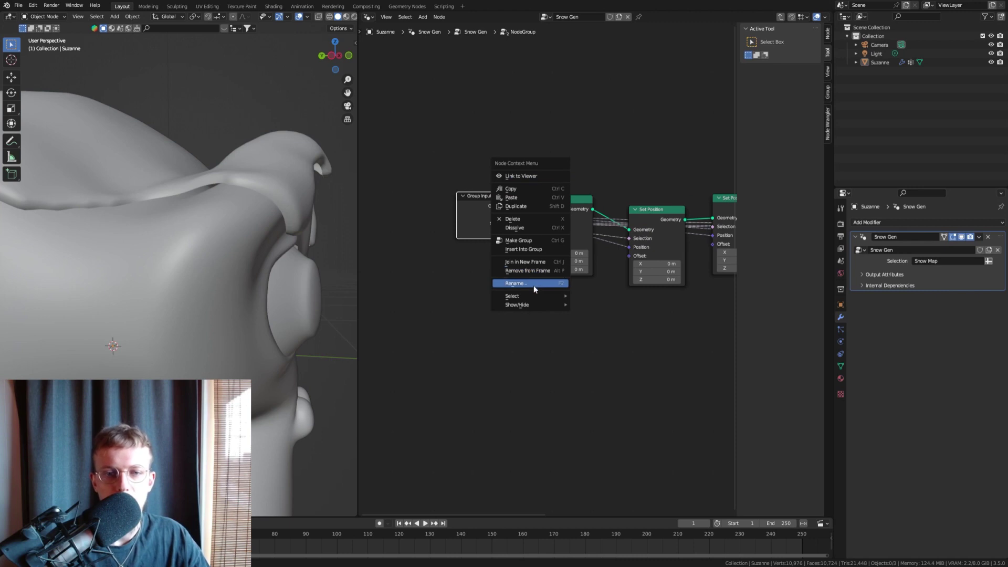
pyautogui.click(488, 106)
pyautogui.rightClick(502, 195)
pyautogui.click(481, 188)
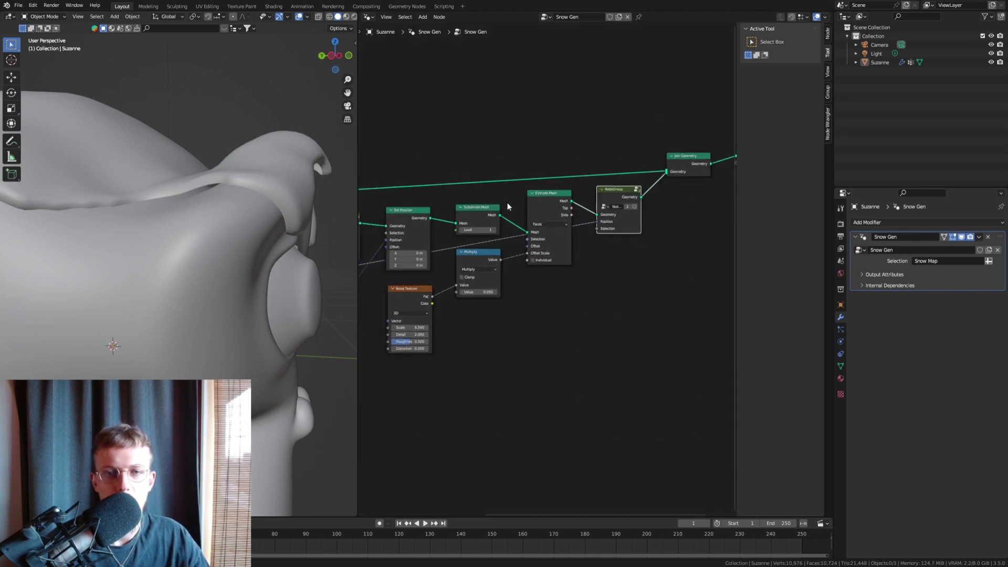
# Step: Connect Extrude Mesh's Top output to the second smoothing group's Selection input and check the snow on the head
pyautogui.scroll(3, 572, 222)
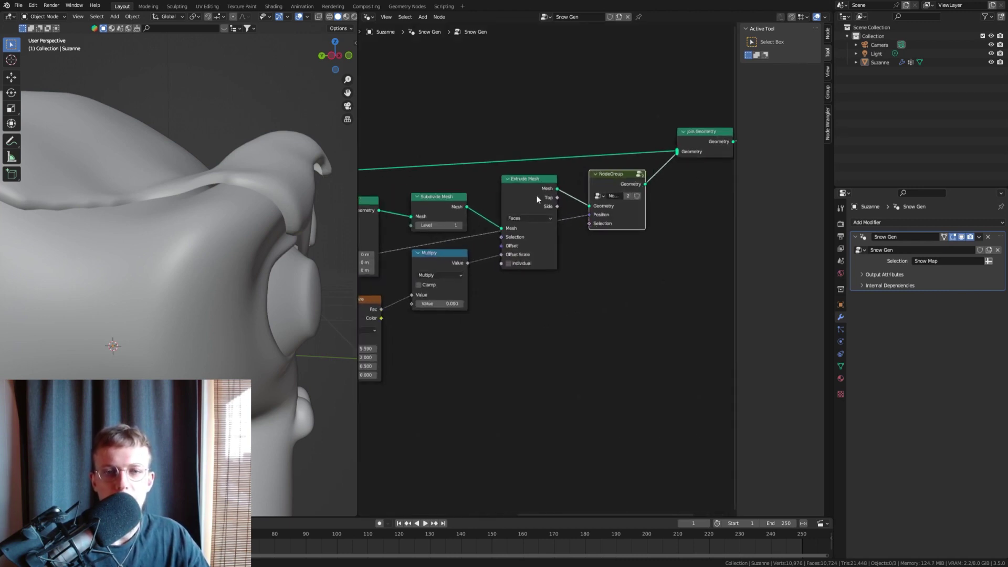
pyautogui.scroll(3, 576, 205)
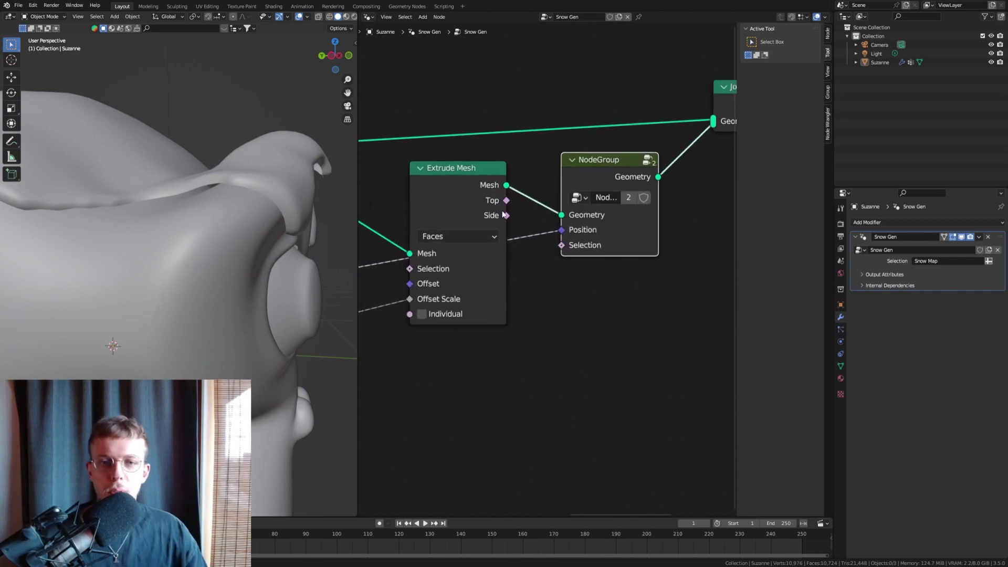
pyautogui.moveTo(503, 215)
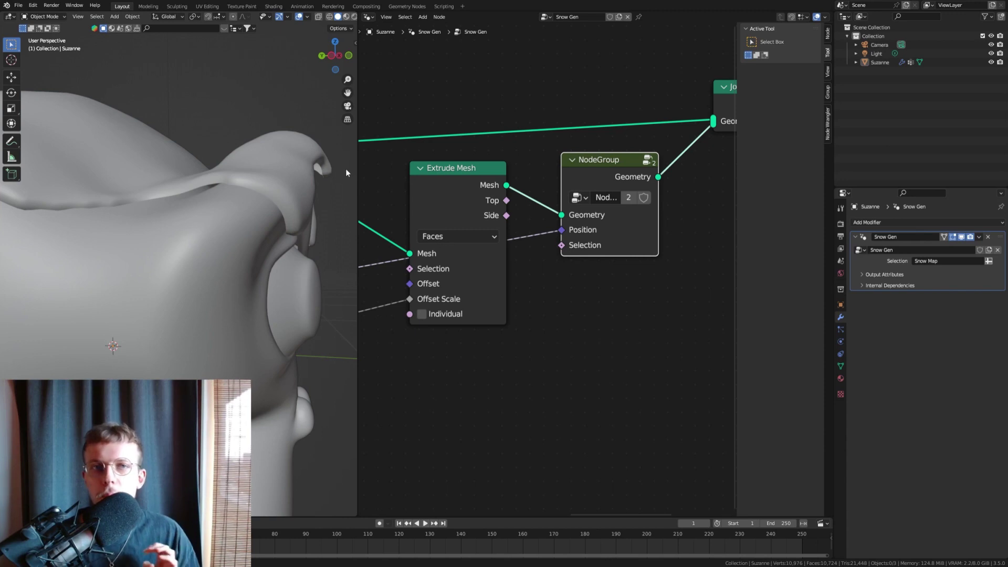
pyautogui.click(507, 200)
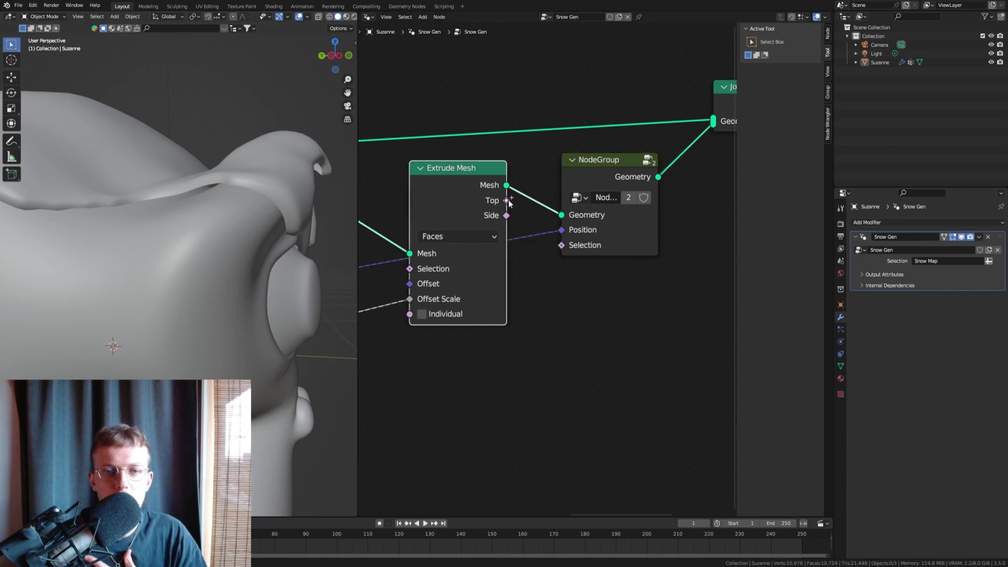
pyautogui.moveTo(558, 244); pyautogui.dragTo(561, 245)
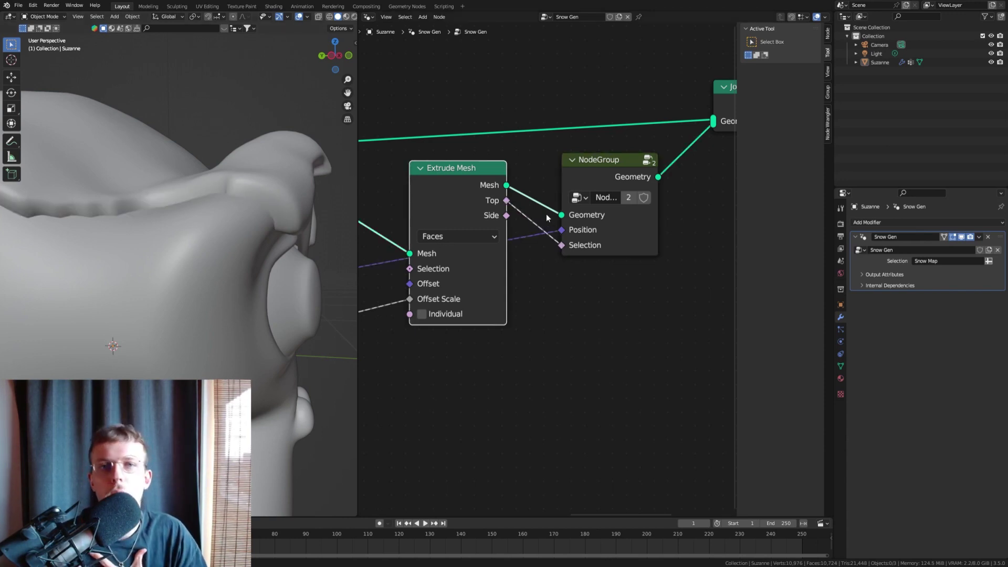
pyautogui.moveTo(205, 160); pyautogui.dragTo(288, 207, button='middle')
pyautogui.scroll(-5, 260, 188)
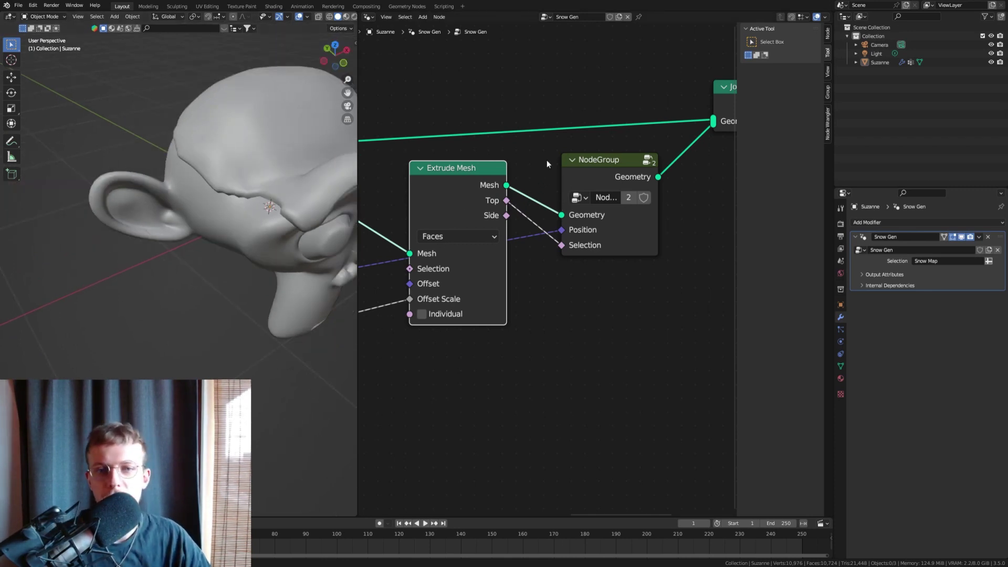
pyautogui.moveTo(288, 169); pyautogui.dragTo(251, 138, button='middle')
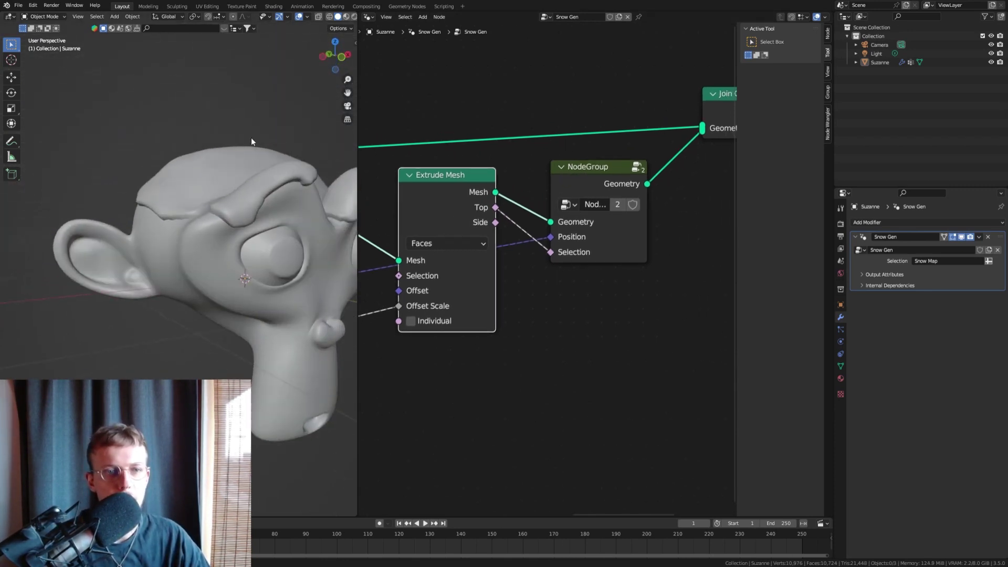
# Step: Try adding a third copy of the smoothing node group between the second group and Join Geometry
pyautogui.moveTo(599, 173); pyautogui.dragTo(481, 210, button='middle')
pyautogui.hotkey('shift', 'd')
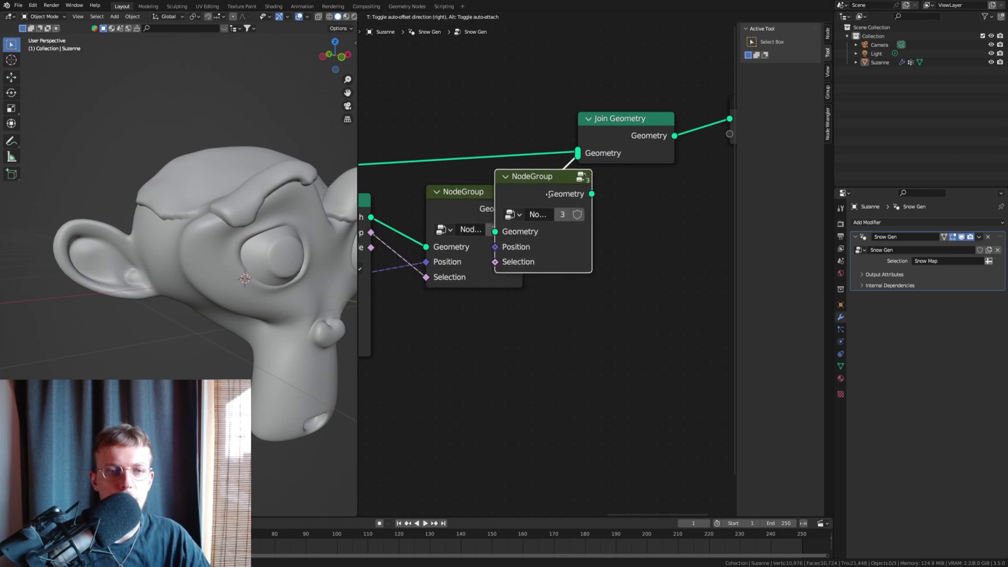
pyautogui.click(549, 198)
pyautogui.scroll(-2, 525, 233)
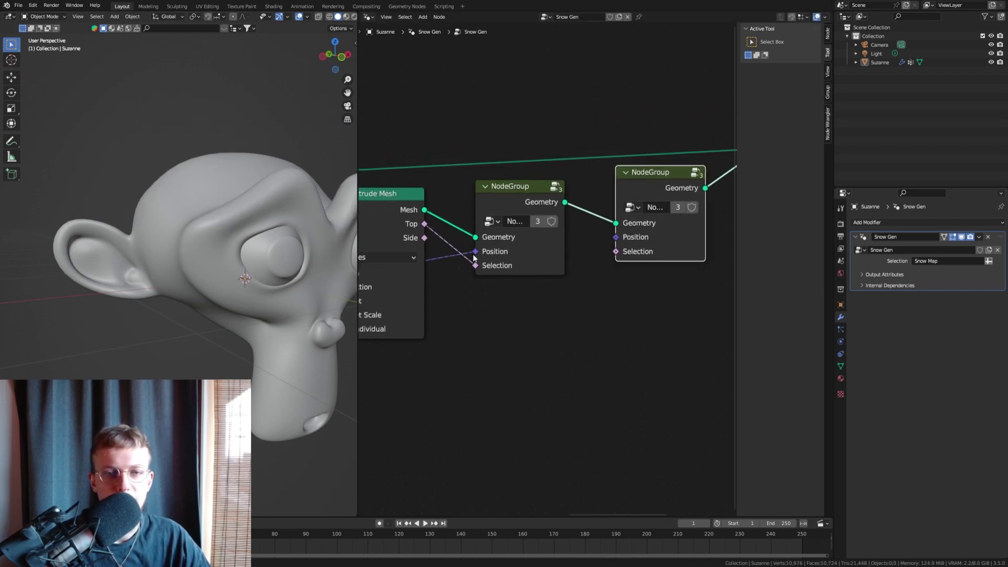
pyautogui.scroll(-2, 460, 264)
pyautogui.scroll(-1, 459, 261)
# Step: Try feeding the third smoothing group's Position through a reroute and its Selection from Extrude Mesh's Top output
pyautogui.keyDown('shift'); pyautogui.moveTo(459, 262); pyautogui.dragTo(450, 249, button='right'); pyautogui.keyUp('shift')
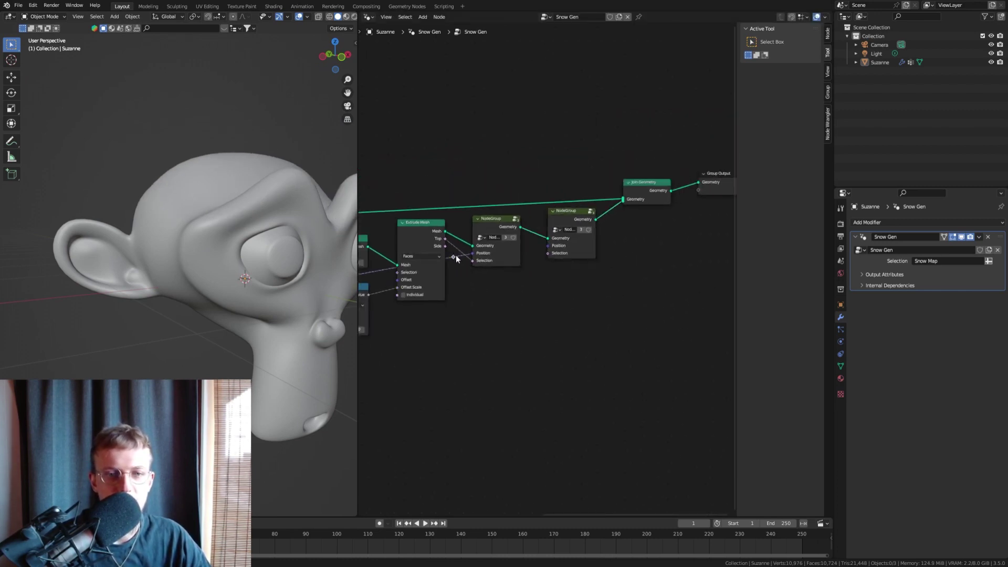
pyautogui.moveTo(453, 257); pyautogui.dragTo(548, 246)
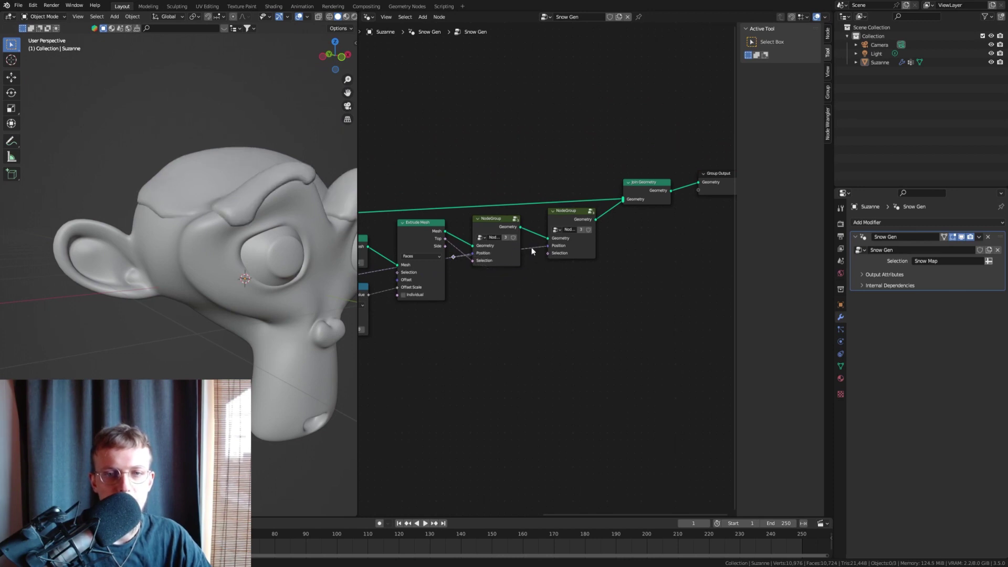
pyautogui.scroll(2, 501, 254)
pyautogui.moveTo(424, 233); pyautogui.dragTo(576, 253)
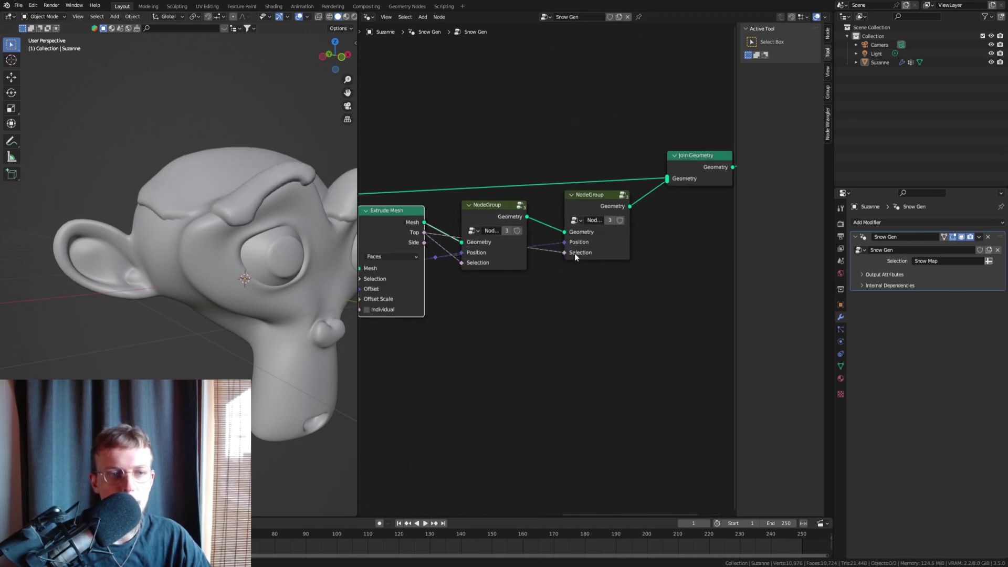
pyautogui.moveTo(315, 231); pyautogui.dragTo(209, 215, button='middle')
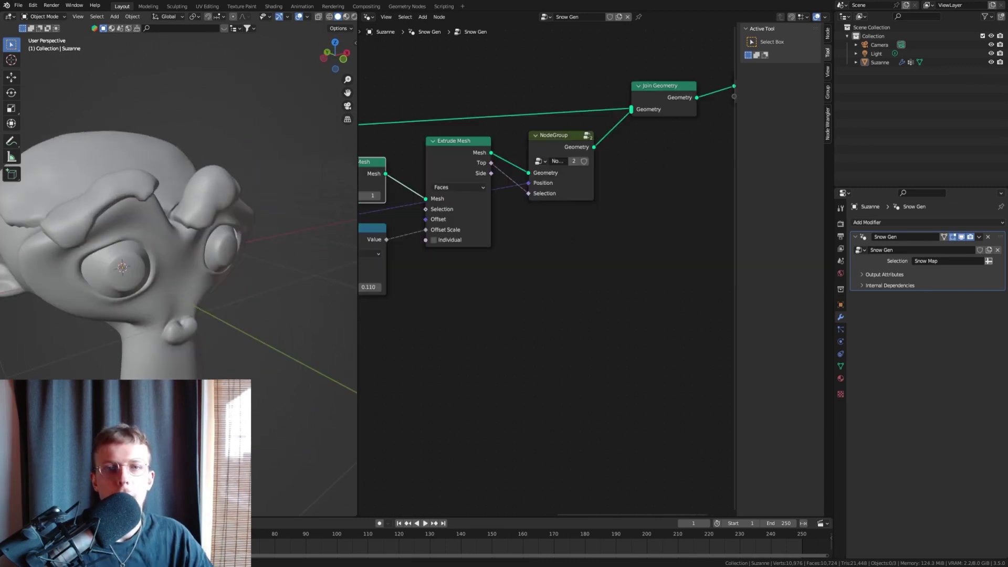
# Step: Set the Multiply node's value to 0.130 for a thicker snow extrusion
pyautogui.moveTo(473, 189); pyautogui.dragTo(563, 170, button='middle')
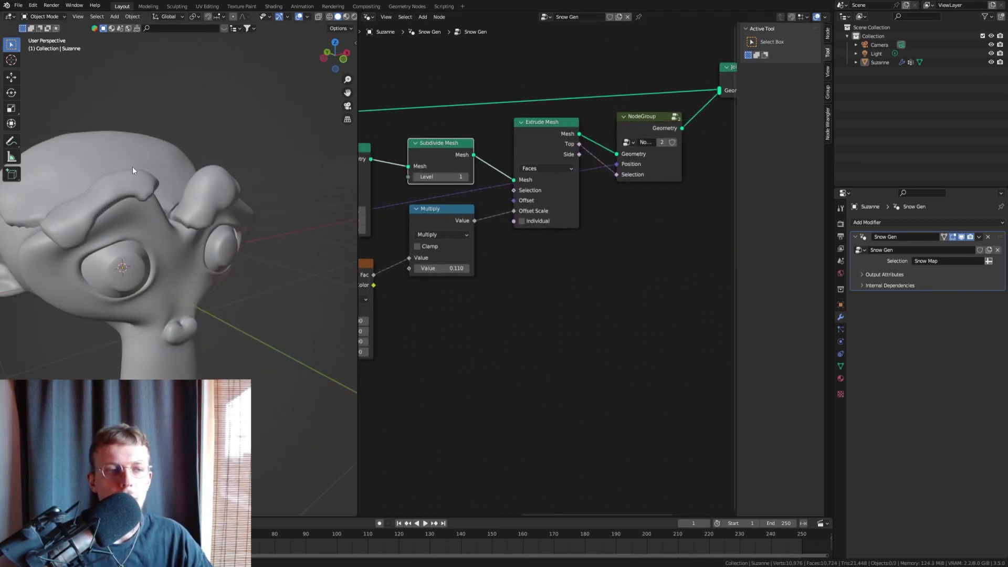
pyautogui.keyDown('shift'); pyautogui.moveTo(132, 165); pyautogui.dragTo(194, 163, button='middle'); pyautogui.keyUp('shift')
pyautogui.moveTo(471, 166); pyautogui.dragTo(520, 158, button='middle')
pyautogui.scroll(1, 466, 267)
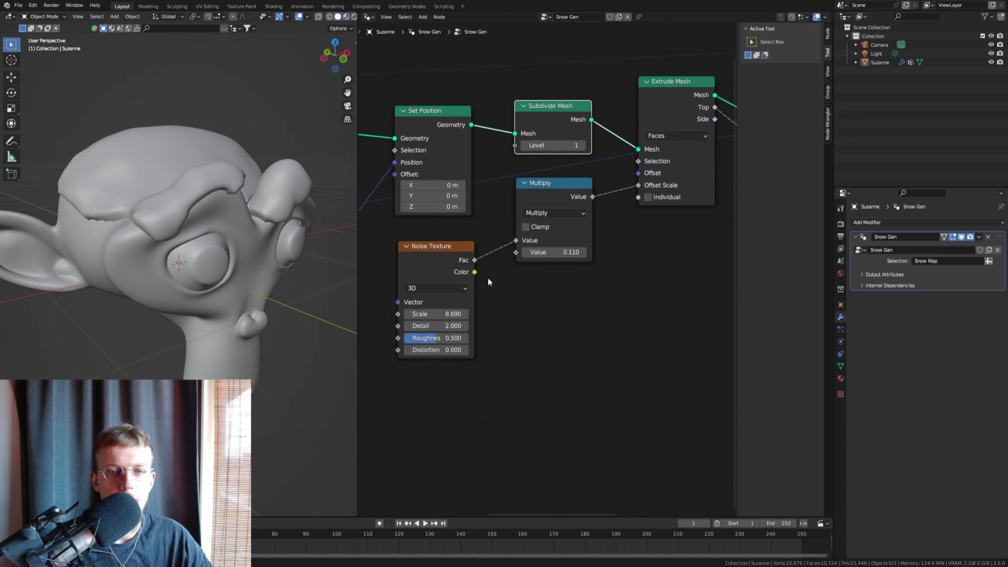
pyautogui.moveTo(539, 252); pyautogui.dragTo(546, 252)
pyautogui.hotkey('ctrl', 'z')
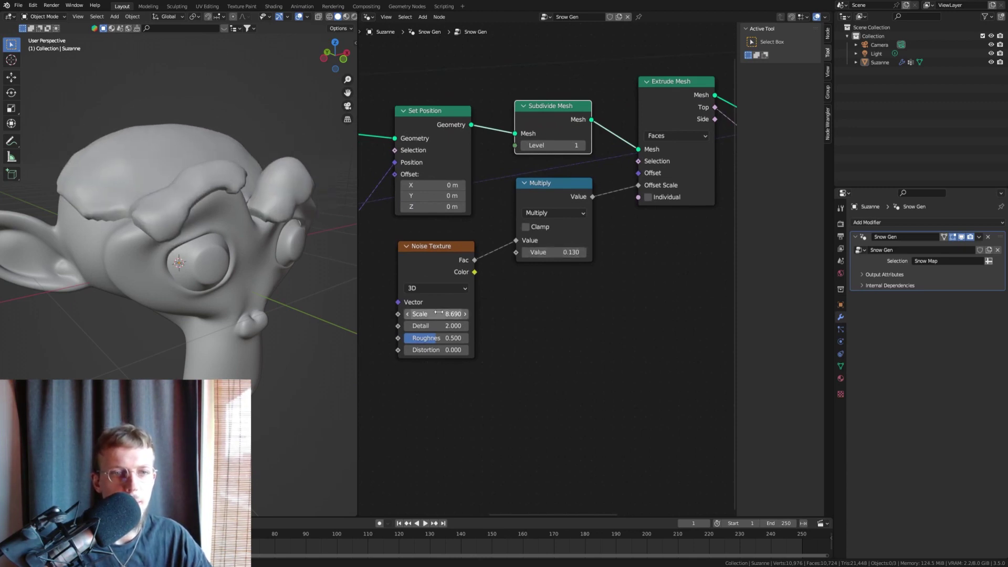
# Step: Set the Noise Texture's scale to 8.390 and check the snow from another angle
pyautogui.moveTo(436, 314)
pyautogui.mouseDown()
pyautogui.moveTo(488, 314)
pyautogui.moveTo(435, 314)
pyautogui.mouseUp()
pyautogui.moveTo(436, 314); pyautogui.dragTo(436, 314)
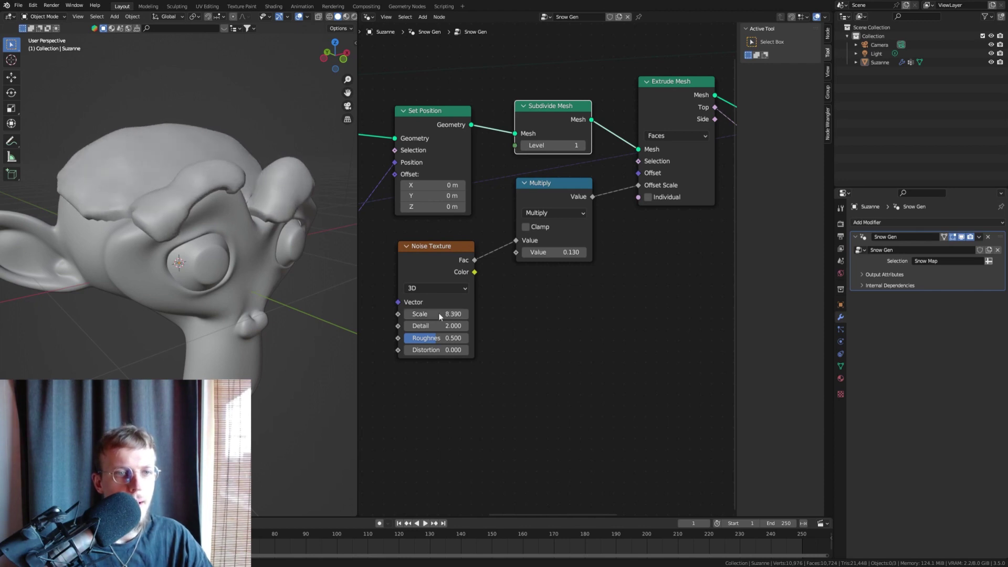
pyautogui.moveTo(94, 216); pyautogui.dragTo(230, 204, button='middle')
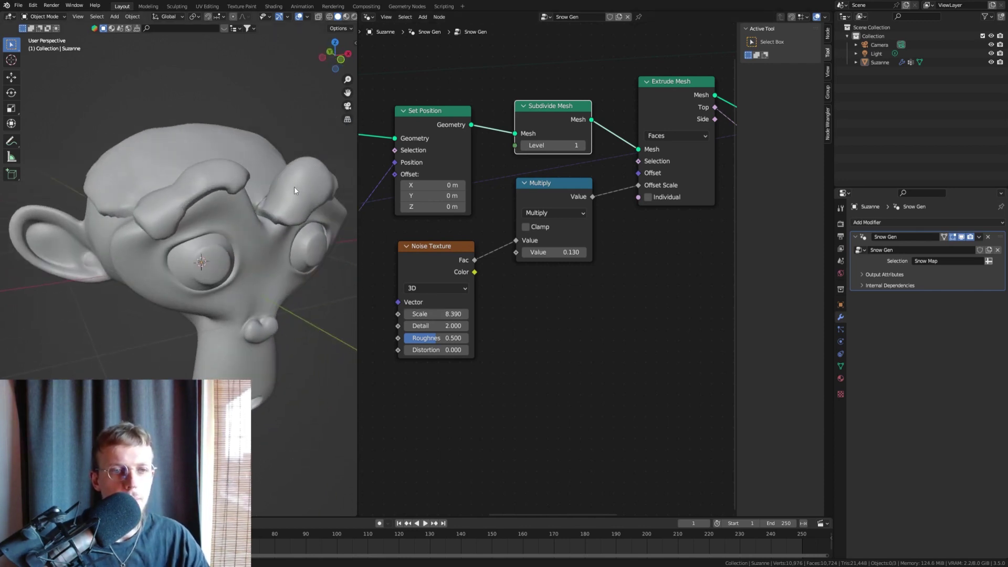
# Step: Set the Multiply node's value to 0.090 for a thinner snow layer
pyautogui.moveTo(294, 187); pyautogui.dragTo(226, 191, button='middle')
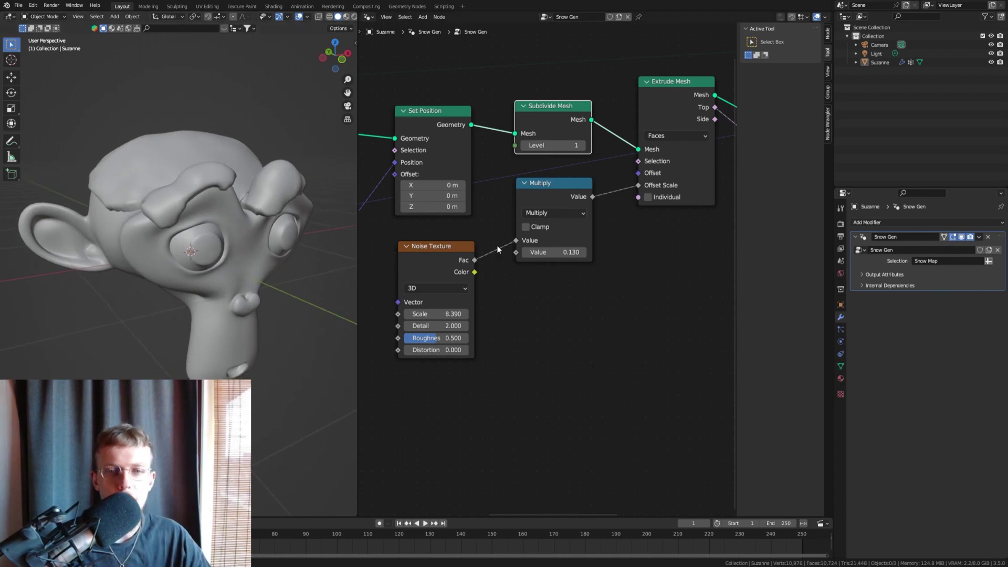
pyautogui.moveTo(552, 253); pyautogui.dragTo(549, 252)
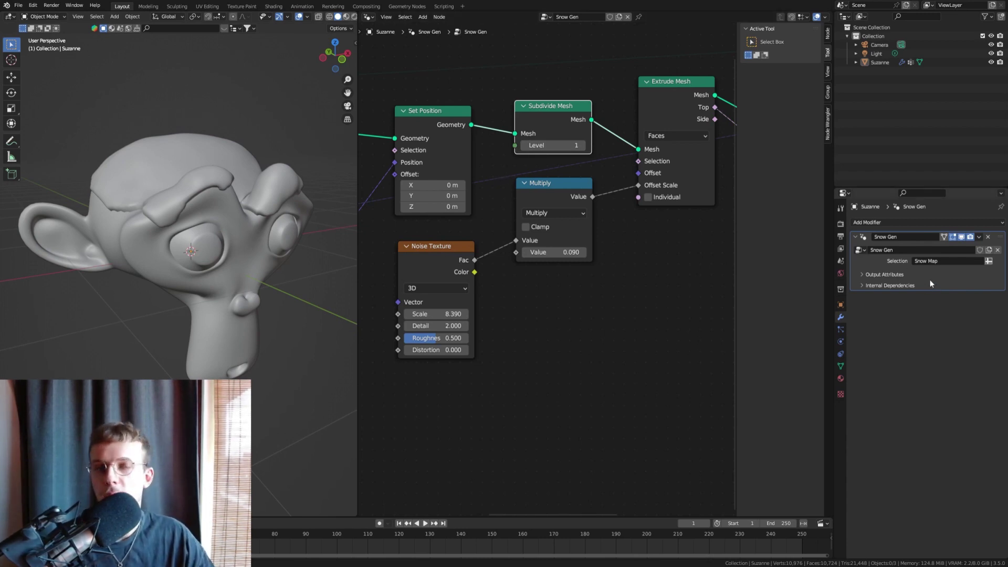
# Step: Review the node tree from Group Input to Extrude Mesh and shift the Noise Texture node slightly
pyautogui.scroll(-6, 514, 224)
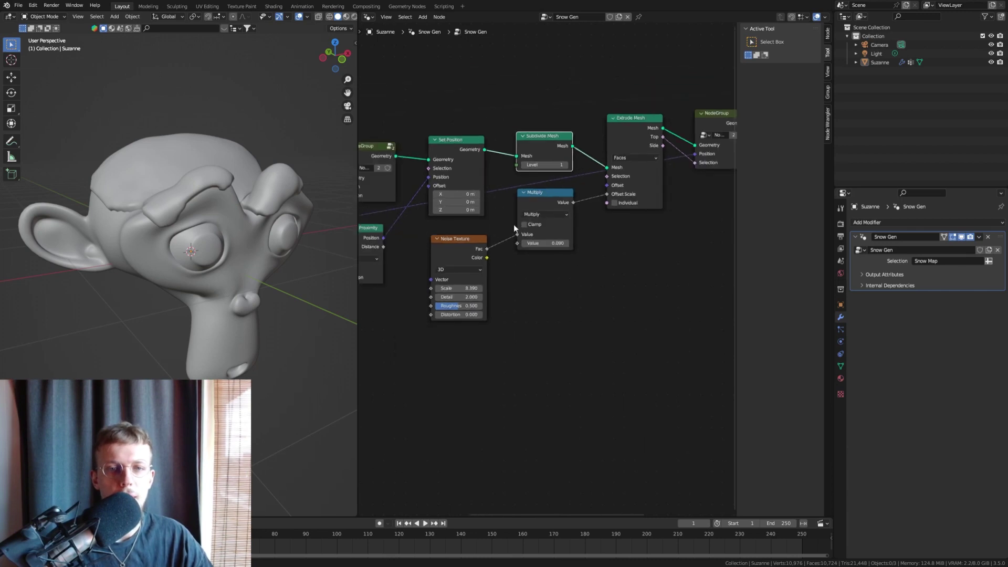
pyautogui.moveTo(514, 225); pyautogui.dragTo(633, 187, button='middle')
pyautogui.scroll(-4, 465, 187)
pyautogui.moveTo(465, 186); pyautogui.dragTo(584, 182, button='middle')
pyautogui.scroll(3, 540, 165)
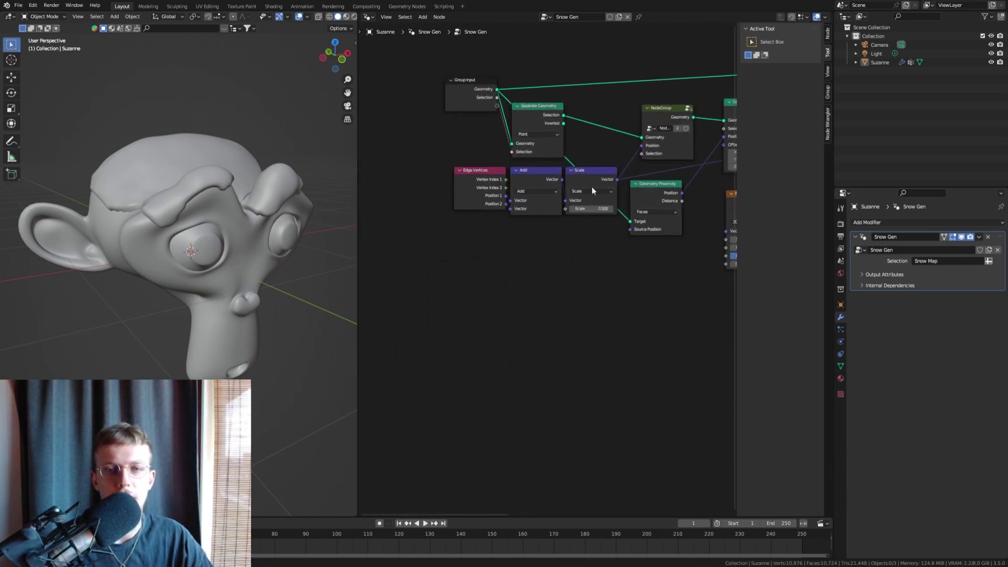
pyautogui.scroll(2, 590, 189)
pyautogui.moveTo(629, 144); pyautogui.dragTo(507, 208, button='middle')
pyautogui.moveTo(638, 210); pyautogui.dragTo(573, 197, button='middle')
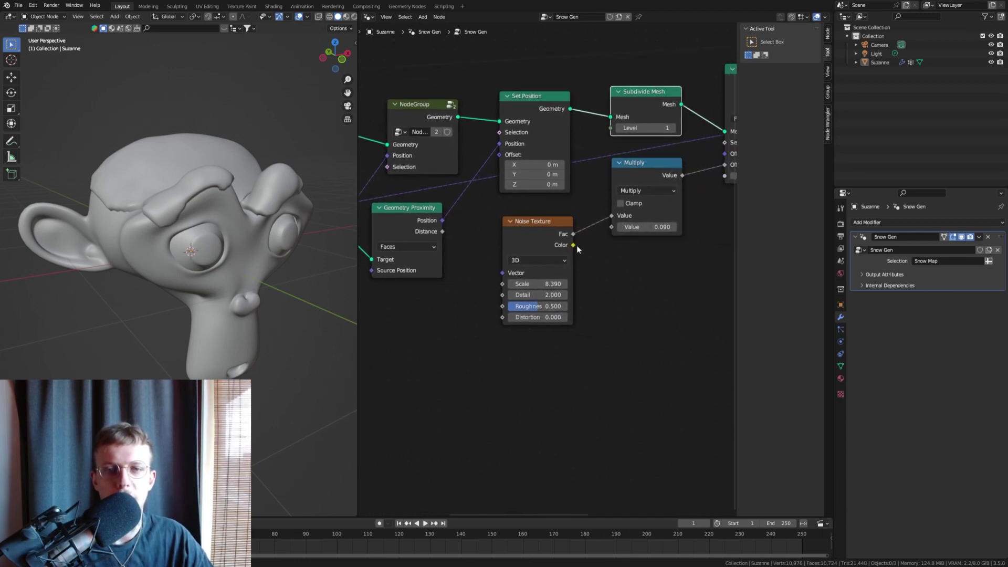
pyautogui.moveTo(576, 246); pyautogui.dragTo(545, 248, button='middle')
pyautogui.moveTo(515, 235); pyautogui.dragTo(520, 240)
pyautogui.moveTo(604, 255); pyautogui.dragTo(617, 224, button='middle')
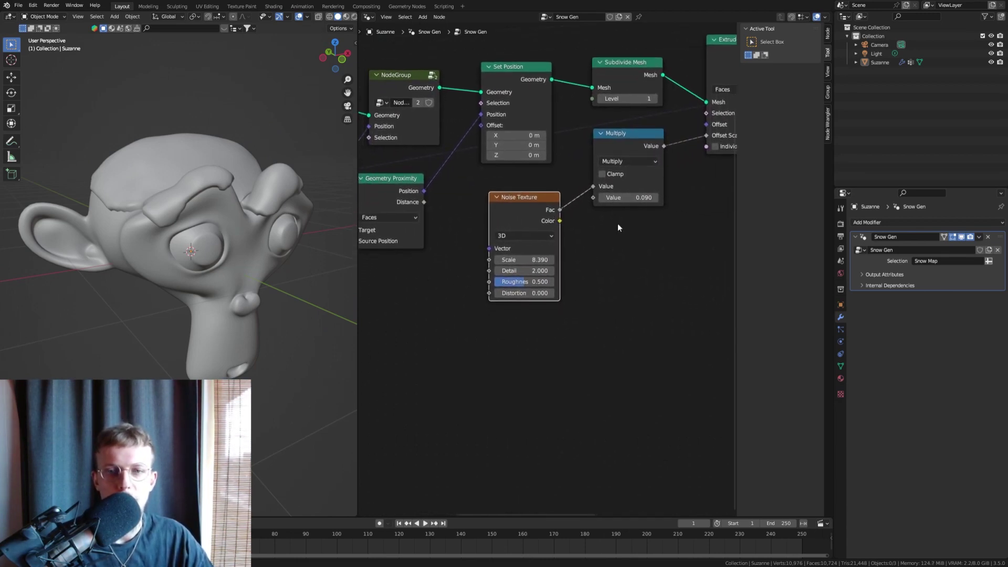
# Step: Try a Multiply value of 0.450 for the extrusion and undo it
pyautogui.moveTo(629, 198); pyautogui.dragTo(650, 198)
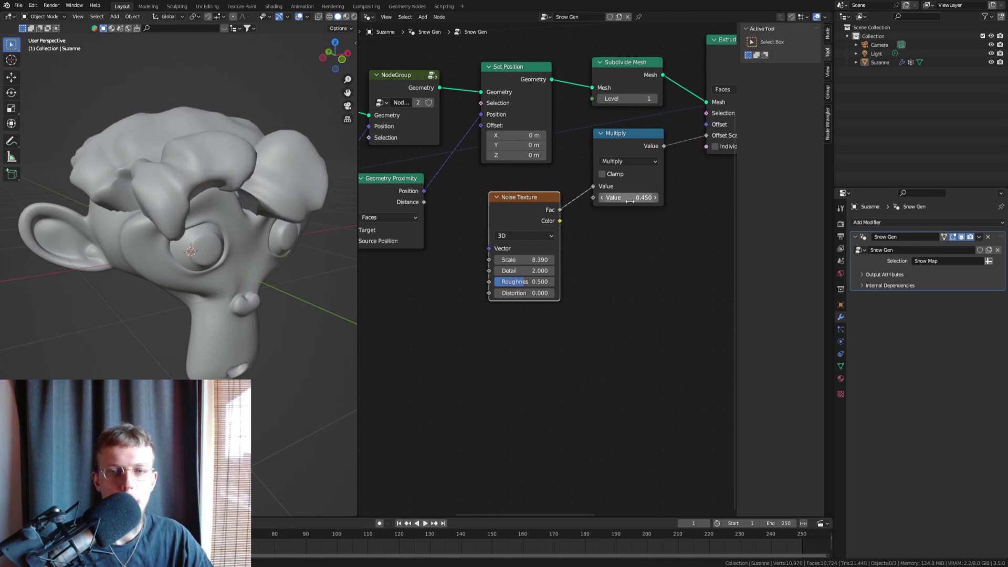
pyautogui.hotkey('ctrl', 'z')
# Step: Move the Noise Texture and Multiply nodes lower, clear of the Set Position and Subdivide Mesh nodes
pyautogui.moveTo(650, 153); pyautogui.dragTo(639, 165, button='middle')
pyautogui.moveTo(540, 195); pyautogui.dragTo(593, 220)
pyautogui.moveTo(632, 168); pyautogui.dragTo(613, 210)
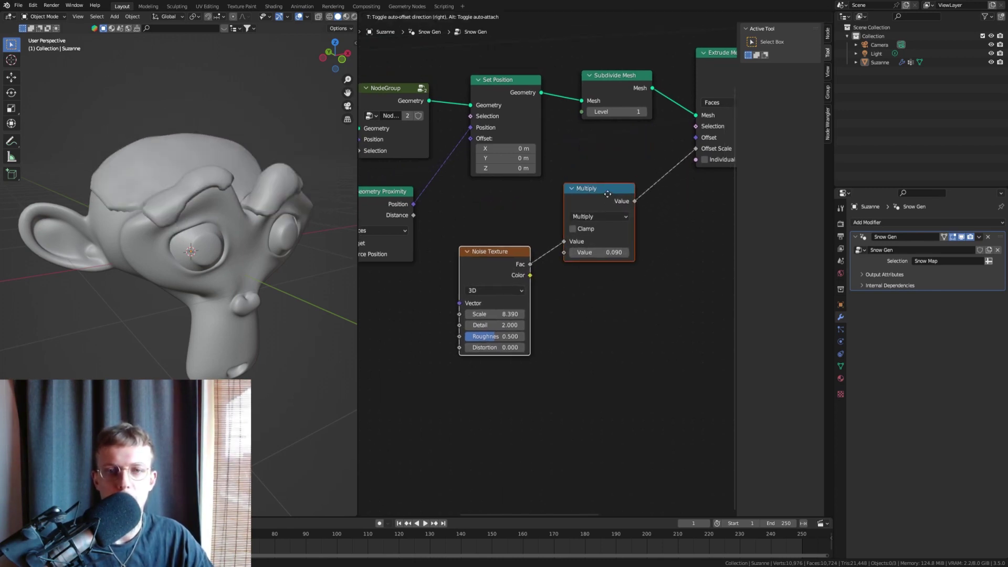
pyautogui.click(602, 266)
pyautogui.moveTo(601, 256); pyautogui.dragTo(682, 255)
pyautogui.hotkey('ctrl', 'z')
pyautogui.moveTo(619, 231); pyautogui.dragTo(662, 161, button='middle')
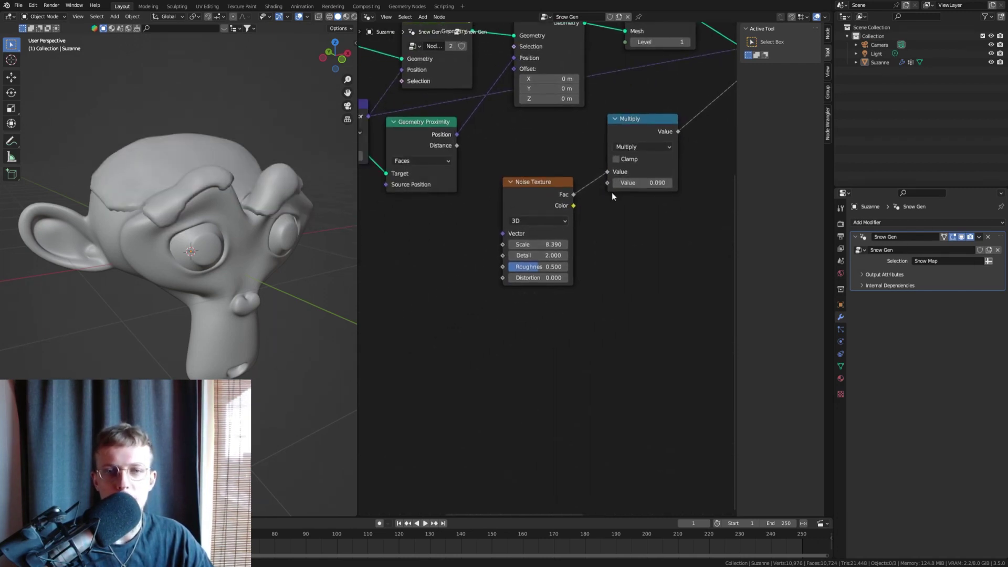
# Step: Add a second Group Input node beside the Noise Texture, below Geometry Proximity
pyautogui.moveTo(512, 208); pyautogui.dragTo(556, 210, button='middle')
pyautogui.hotkey('shift', 'a')
pyautogui.write('gr')
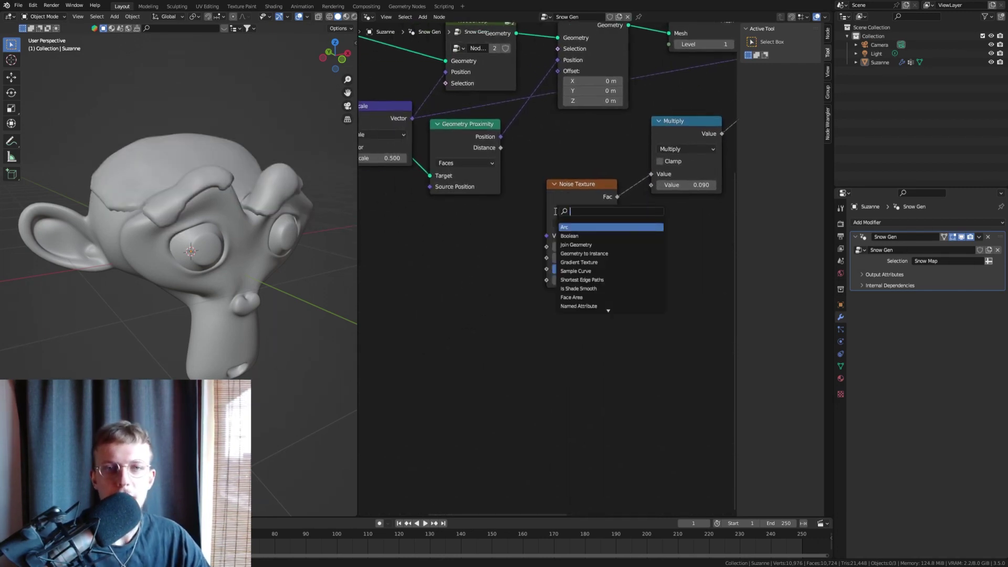
pyautogui.write('oup')
pyautogui.press('Return')
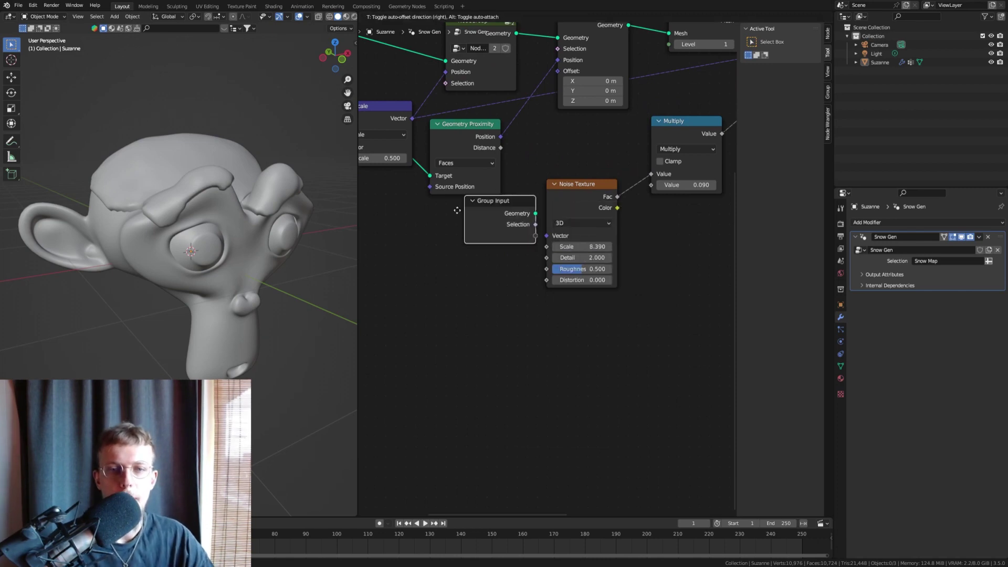
pyautogui.click(427, 222)
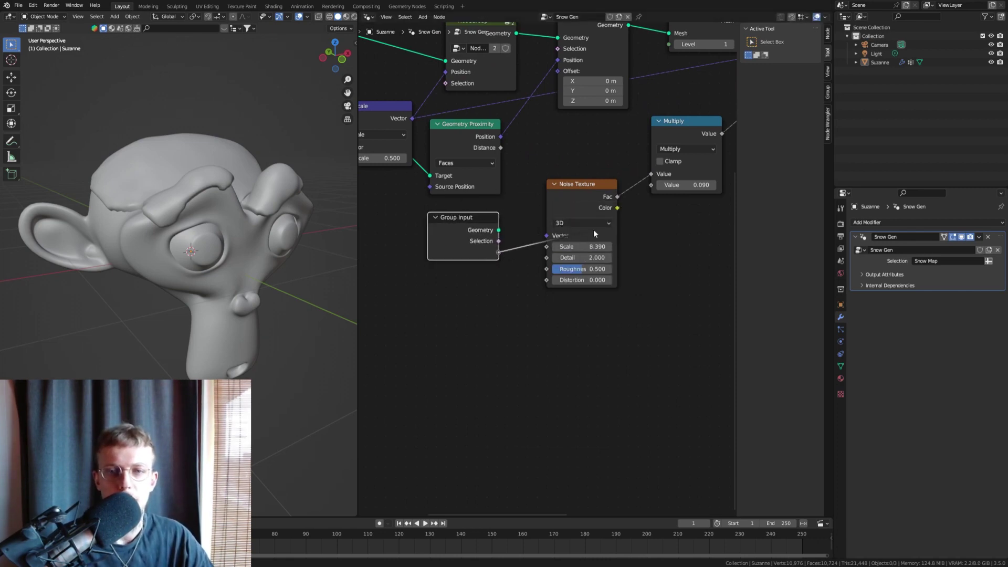
# Step: Expose the Multiply node's second value as a group input named Noise Strength
pyautogui.moveTo(498, 252); pyautogui.dragTo(651, 187)
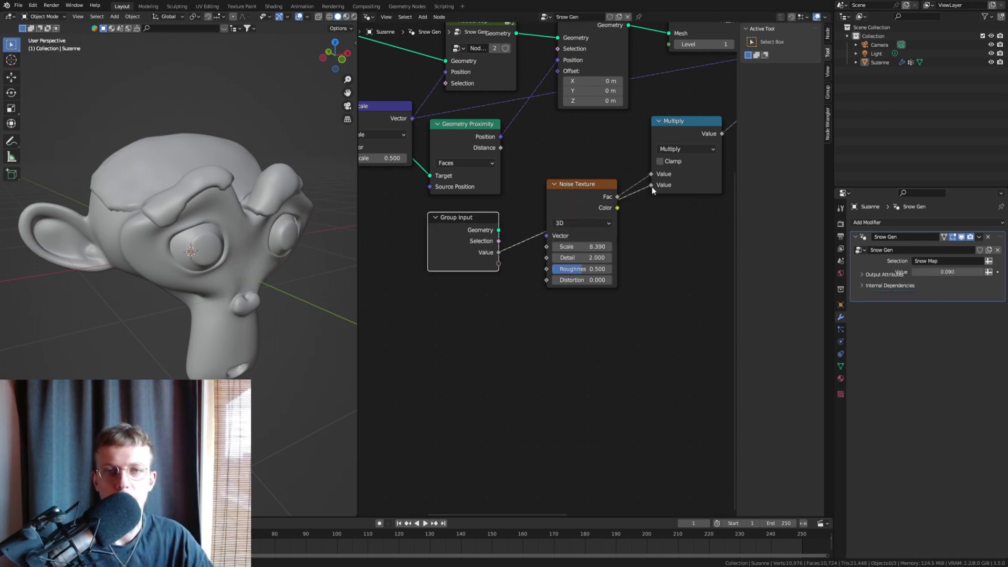
pyautogui.click(828, 93)
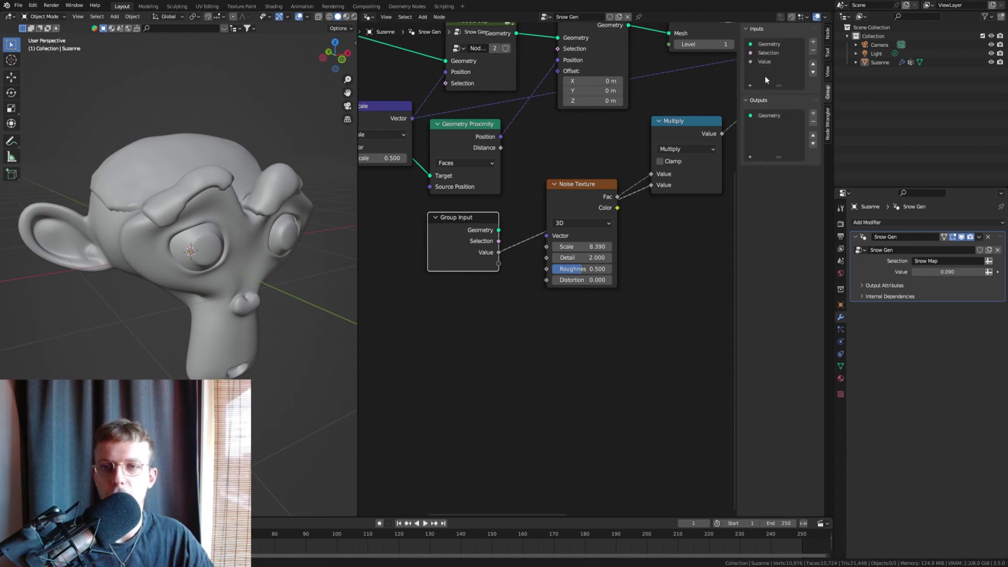
pyautogui.doubleClick(771, 62)
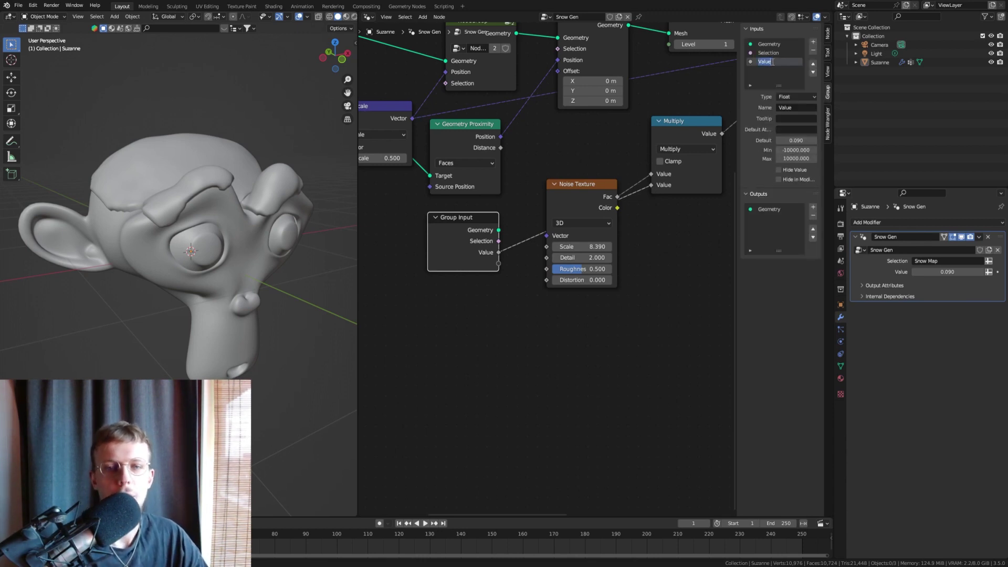
pyautogui.write('Noise Strength')
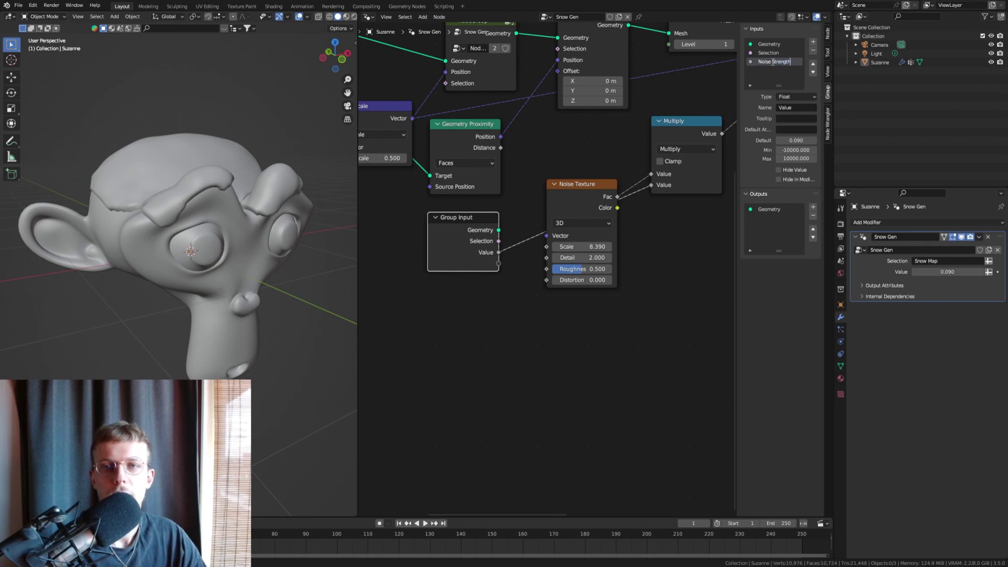
pyautogui.press('Return')
# Step: Insert a Math node set to Add between Multiply and Extrude Mesh's Offset Scale, with a value of -0.020
pyautogui.scroll(-1, 633, 157)
pyautogui.moveTo(701, 126); pyautogui.dragTo(689, 147)
pyautogui.moveTo(684, 143); pyautogui.dragTo(539, 176, button='middle')
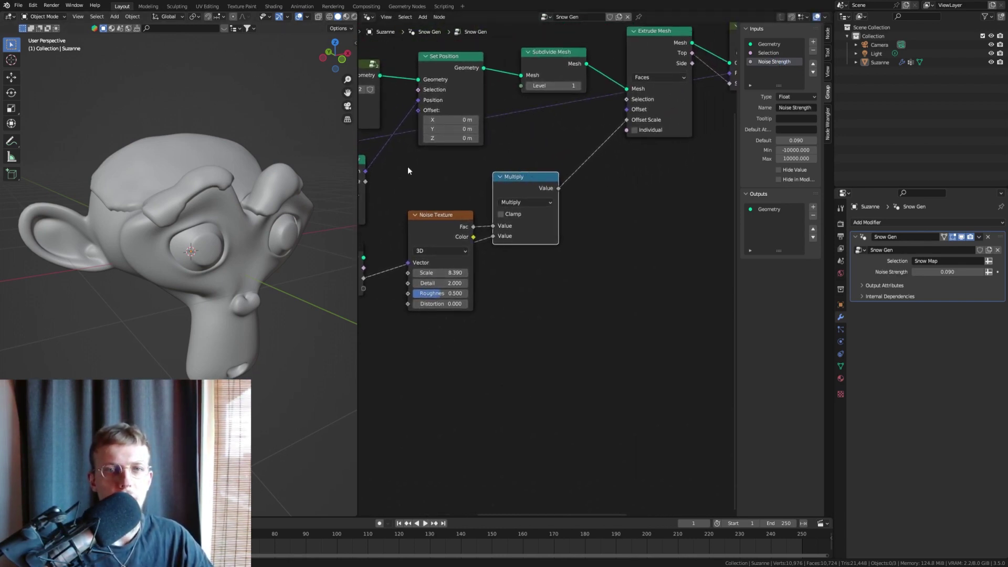
pyautogui.scroll(2, 621, 132)
pyautogui.moveTo(621, 127); pyautogui.dragTo(611, 190, button='middle')
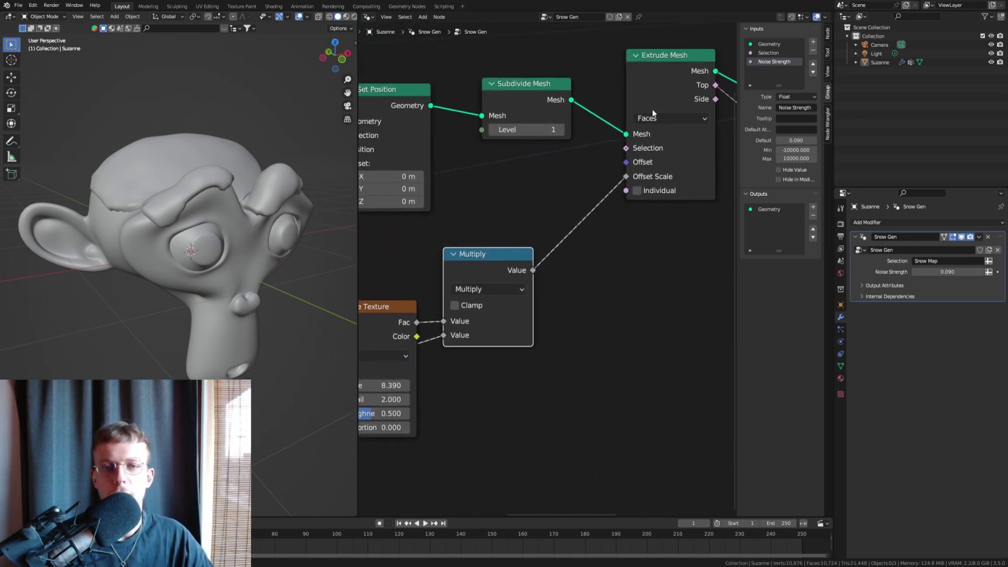
pyautogui.moveTo(626, 162); pyautogui.dragTo(612, 171)
pyautogui.write('add')
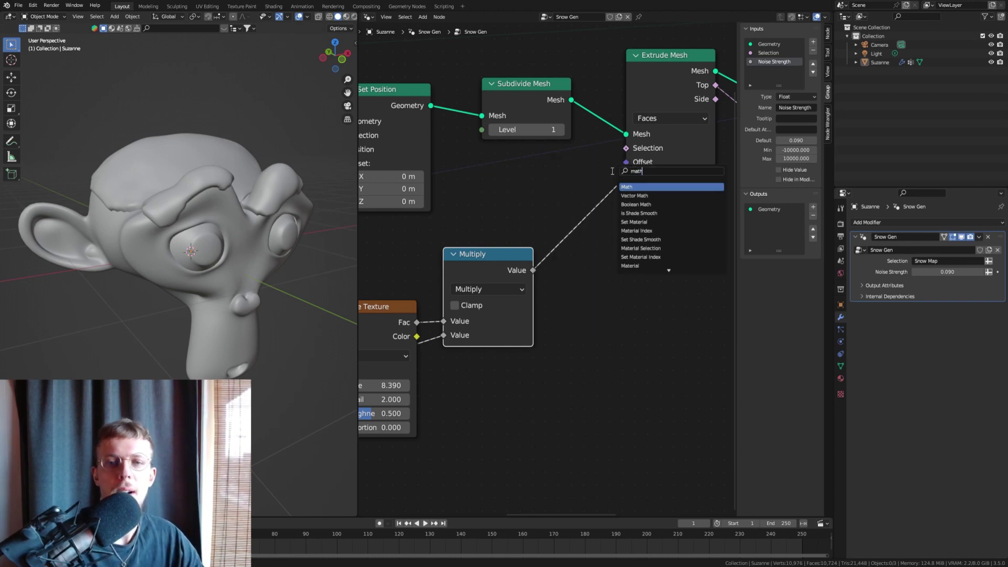
pyautogui.press('Return')
pyautogui.click(559, 178)
pyautogui.moveTo(646, 253); pyautogui.dragTo(623, 254)
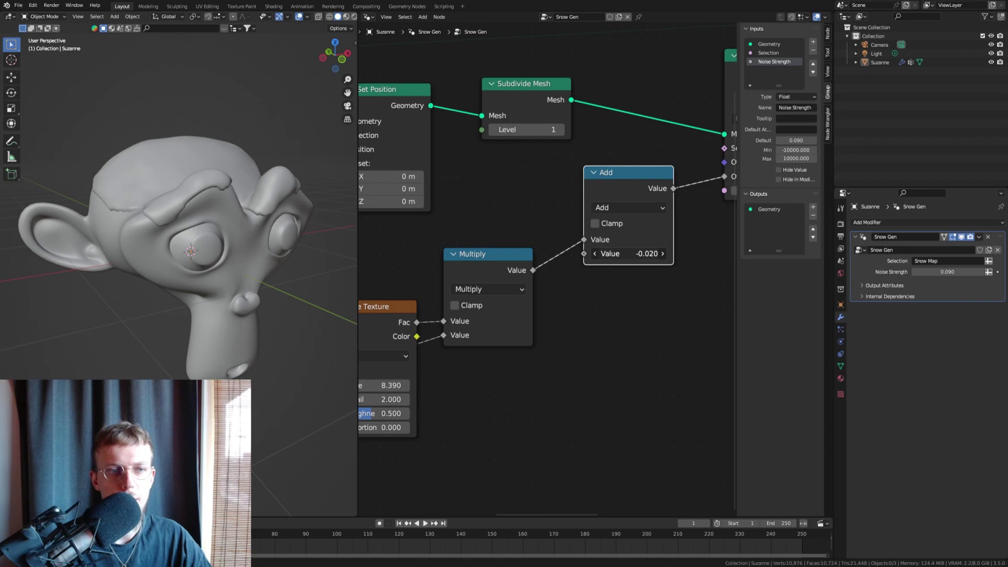
# Step: Expose the Add node's second value as a group input named Snow Thickness
pyautogui.moveTo(580, 262); pyautogui.dragTo(674, 210, button='middle')
pyautogui.scroll(-4, 674, 211)
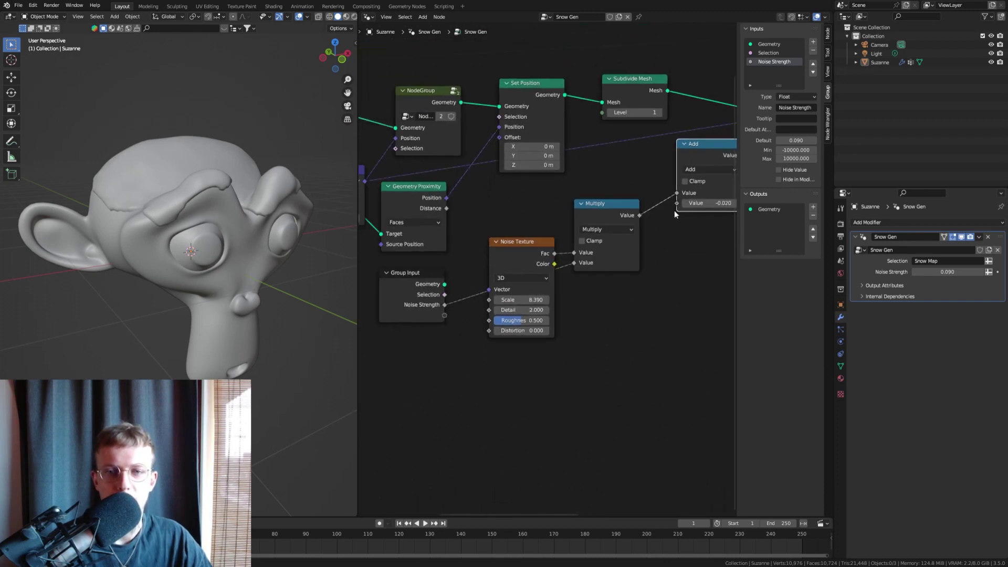
pyautogui.moveTo(678, 204); pyautogui.dragTo(445, 315)
pyautogui.doubleClick(759, 70)
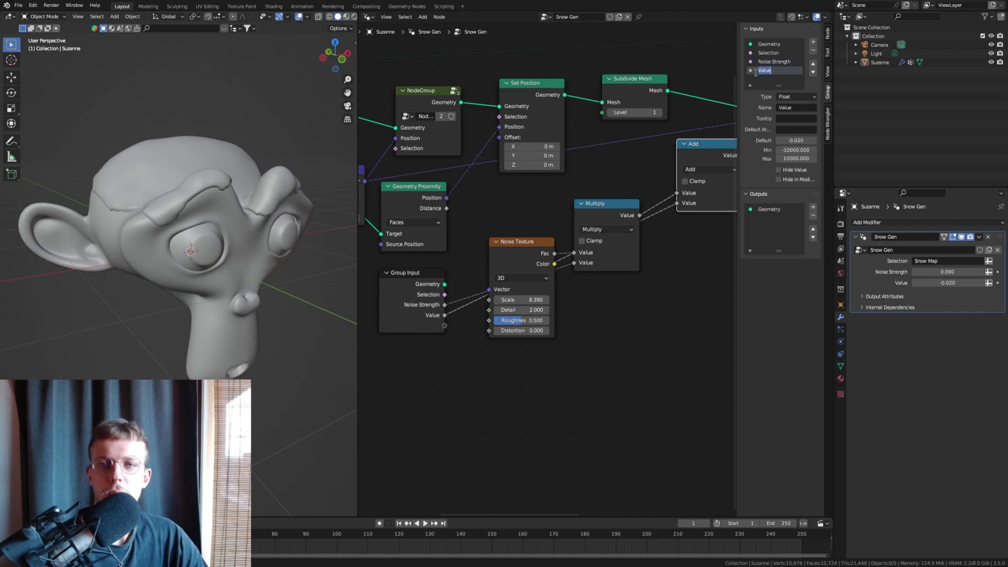
pyautogui.write('S')
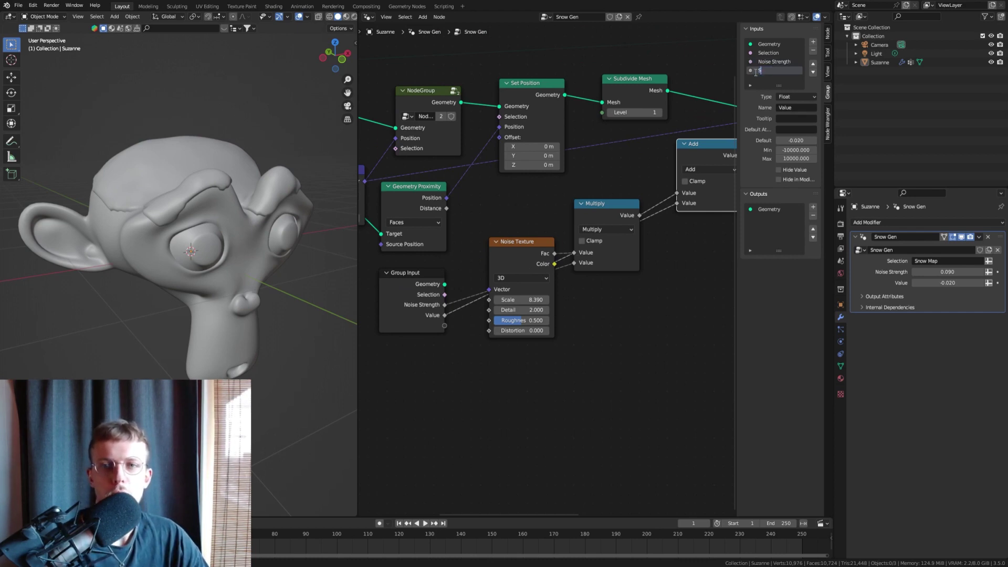
pyautogui.write('now Thickness')
pyautogui.press('Return')
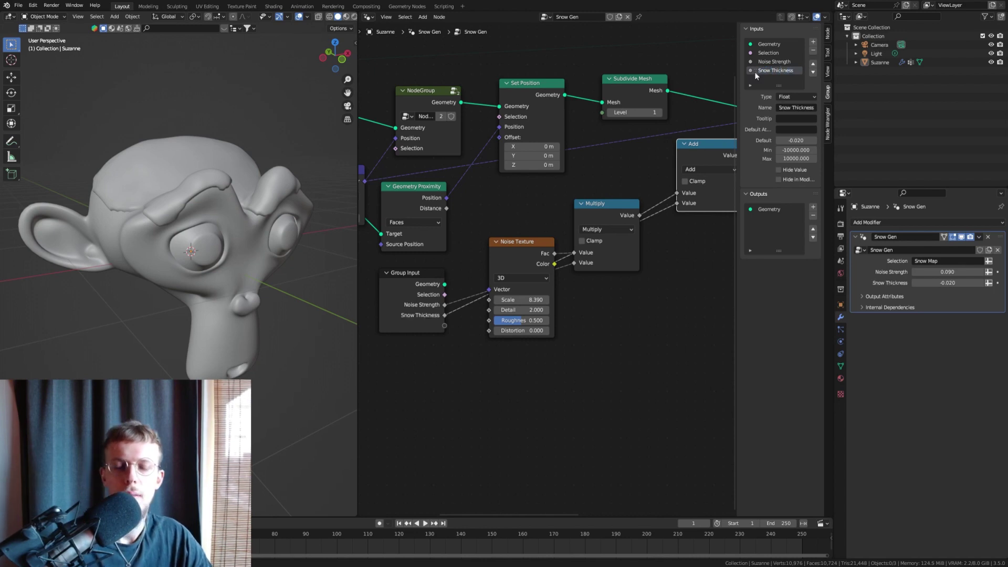
# Step: Set the modifier's Snow Thickness to 0.010 and Noise Strength to 0.116
pyautogui.scroll(2, 602, 242)
pyautogui.moveTo(924, 282); pyautogui.dragTo(992, 272)
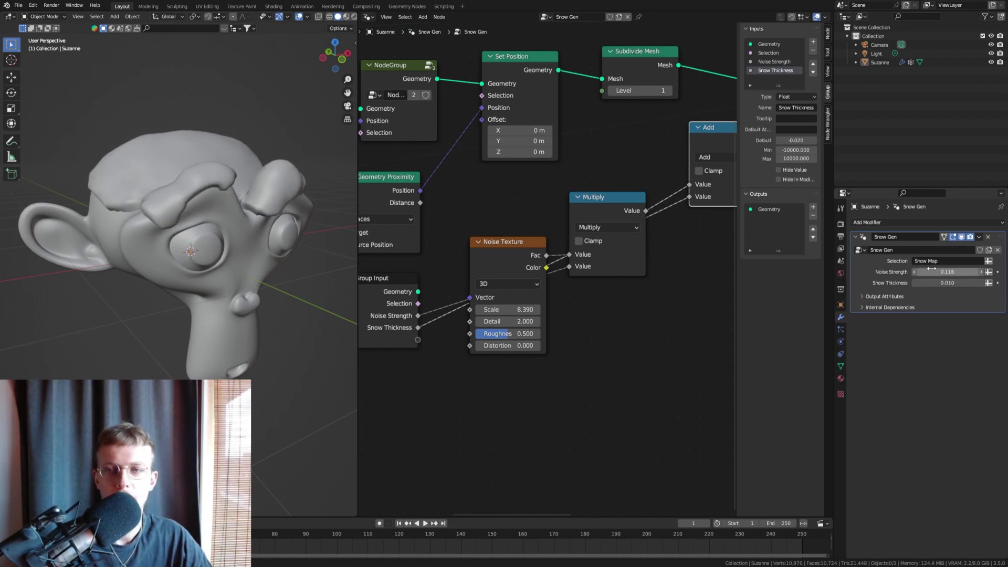
# Step: Expose the Noise Texture's scale as a group input named Noise Scale and set it to 8.610 in the modifier
pyautogui.scroll(-3, 578, 120)
pyautogui.moveTo(503, 237); pyautogui.dragTo(603, 188, button='middle')
pyautogui.scroll(5, 588, 211)
pyautogui.moveTo(589, 215); pyautogui.dragTo(533, 252)
pyautogui.click(776, 79)
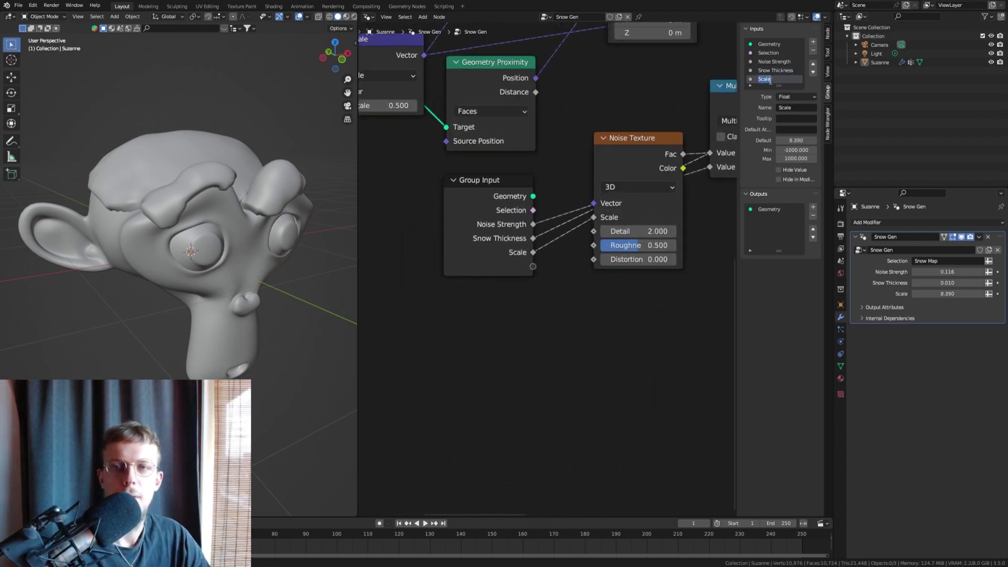
pyautogui.write('Noise Scale')
pyautogui.press('Return')
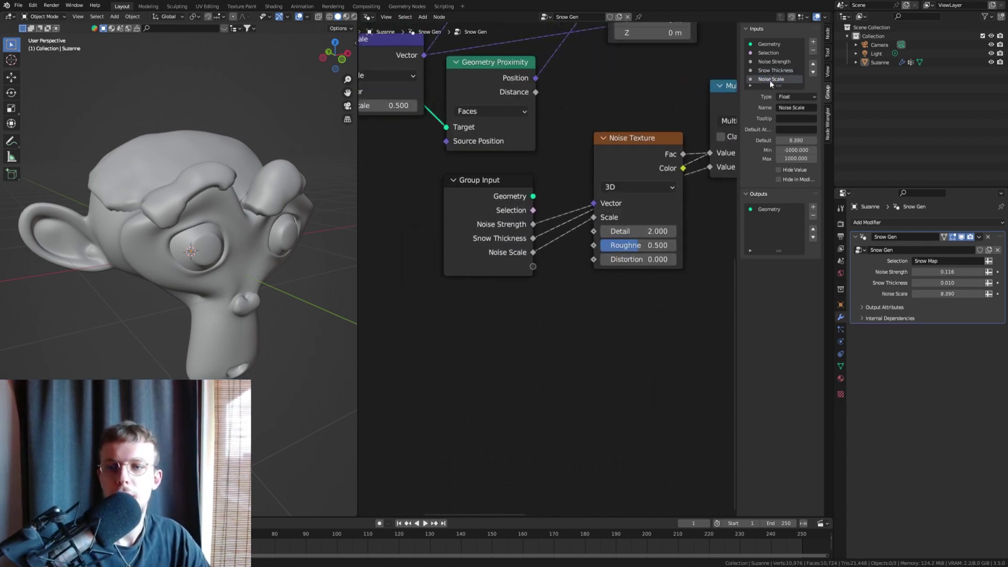
pyautogui.moveTo(939, 294)
pyautogui.mouseDown()
pyautogui.moveTo(961, 294)
pyautogui.moveTo(909, 293)
pyautogui.moveTo(945, 294)
pyautogui.mouseUp()
# Step: Open the smoothing node group between Extrude Mesh and Join Geometry for editing
pyautogui.scroll(-8, 501, 182)
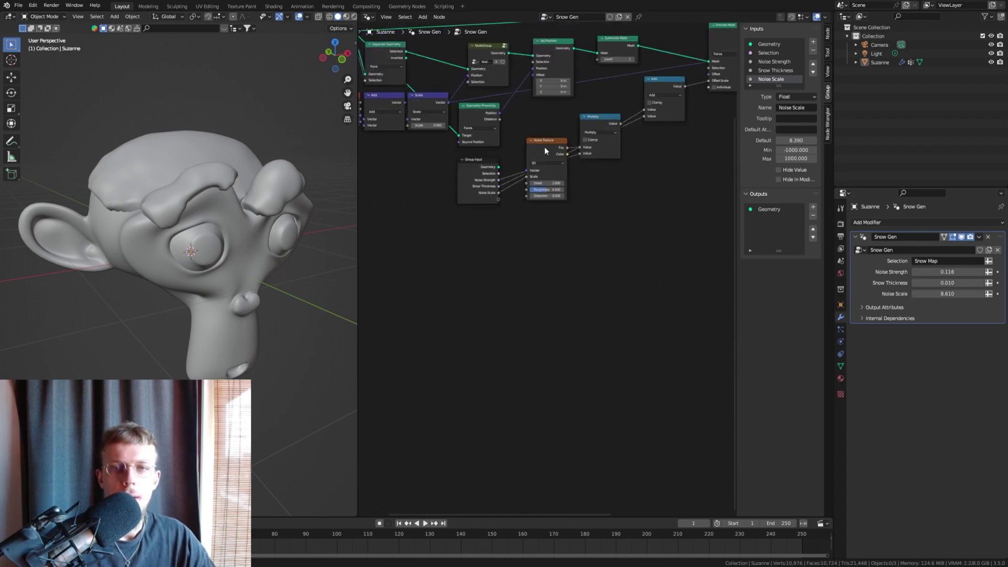
pyautogui.moveTo(730, 71); pyautogui.dragTo(587, 144, button='middle')
pyautogui.scroll(8, 635, 106)
pyautogui.moveTo(625, 103); pyautogui.dragTo(576, 113, button='middle')
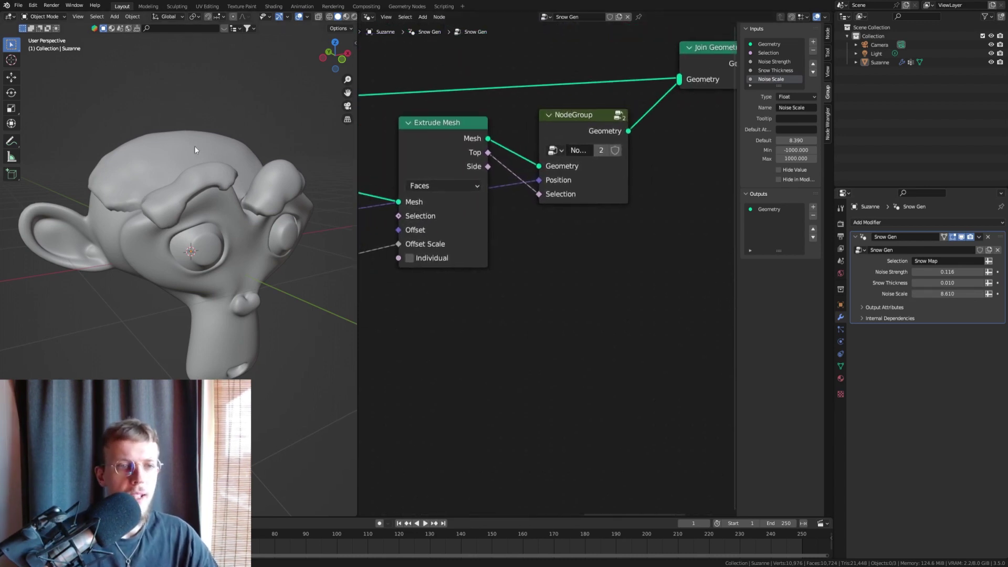
pyautogui.scroll(4, 205, 157)
pyautogui.click(574, 118)
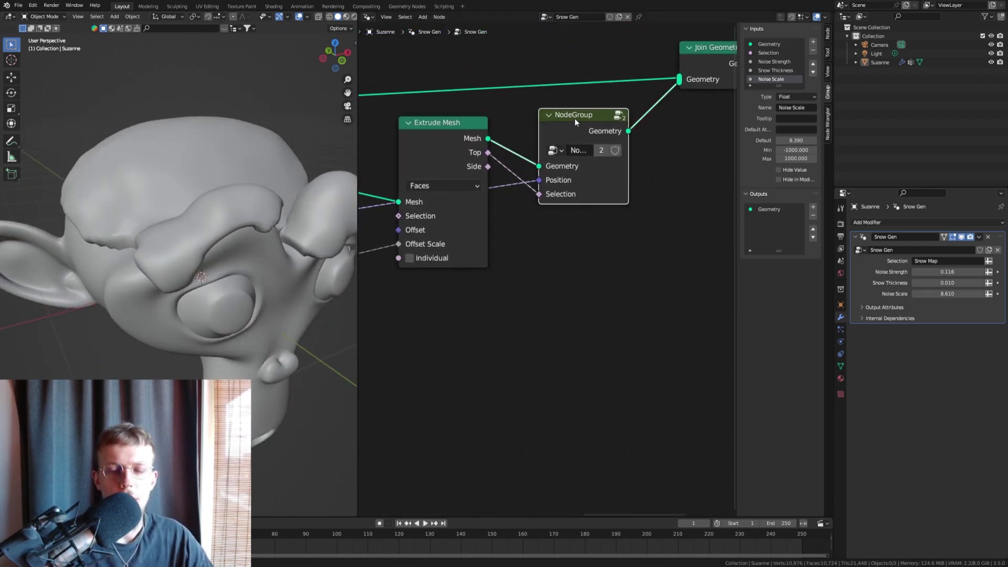
pyautogui.rightClick(573, 118)
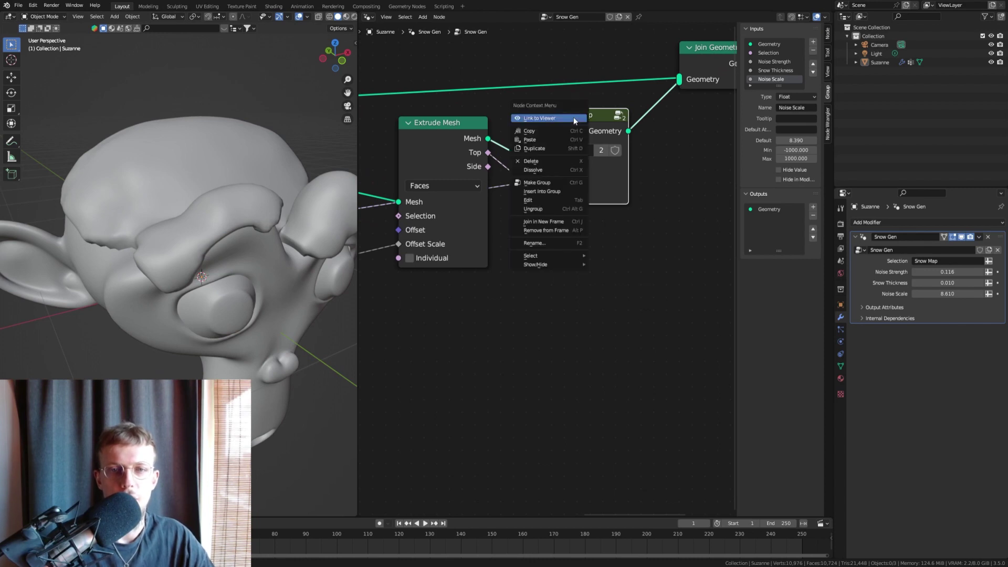
pyautogui.click(556, 199)
pyautogui.scroll(-4, 556, 202)
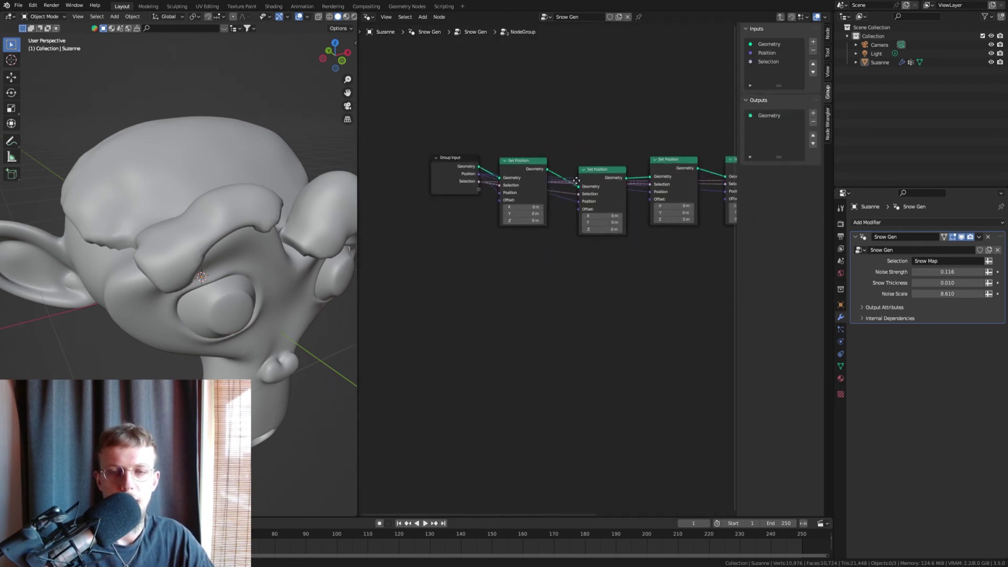
# Step: Dissolve the third and fourth Set Position nodes in the smoothing group, keeping the geometry chain connected
pyautogui.click(557, 152)
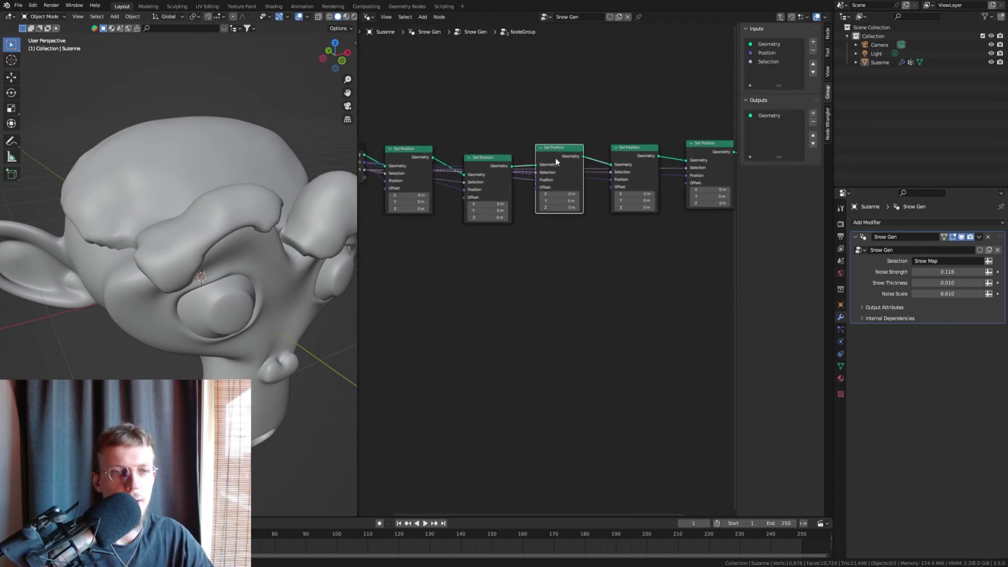
pyautogui.hotkey('ctrl', 'x')
pyautogui.click(646, 151)
pyautogui.hotkey('ctrl', 'x')
# Step: Try dissolving the Set Position node before Group Output, check the snow, and undo the last two node removals
pyautogui.moveTo(646, 152); pyautogui.dragTo(568, 155, button='middle')
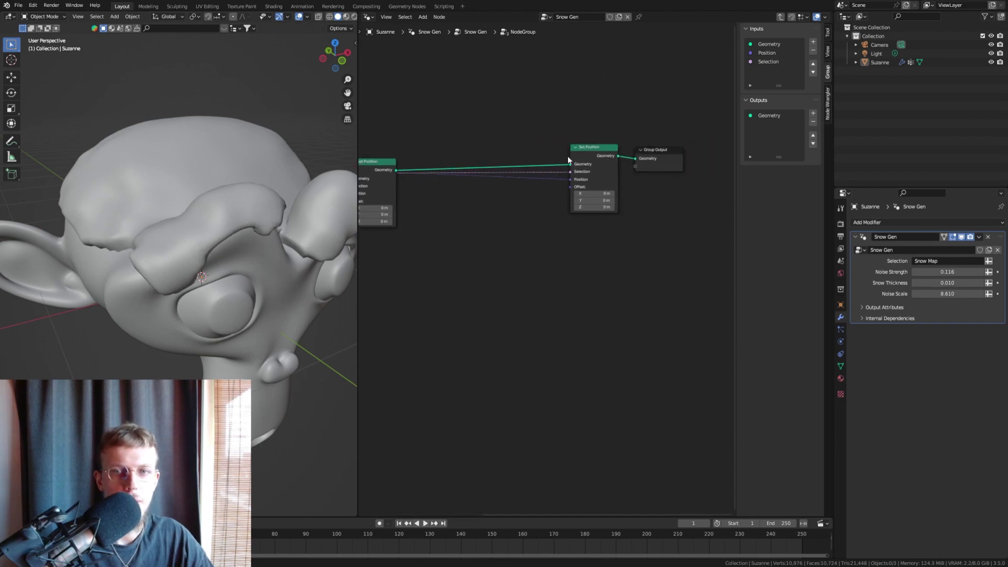
pyautogui.click(587, 150)
pyautogui.hotkey('ctrl', 'x')
pyautogui.moveTo(287, 214); pyautogui.dragTo(208, 213, button='middle')
pyautogui.hotkey('ctrl', 'z')
pyautogui.hotkey('ctrl', 'z')
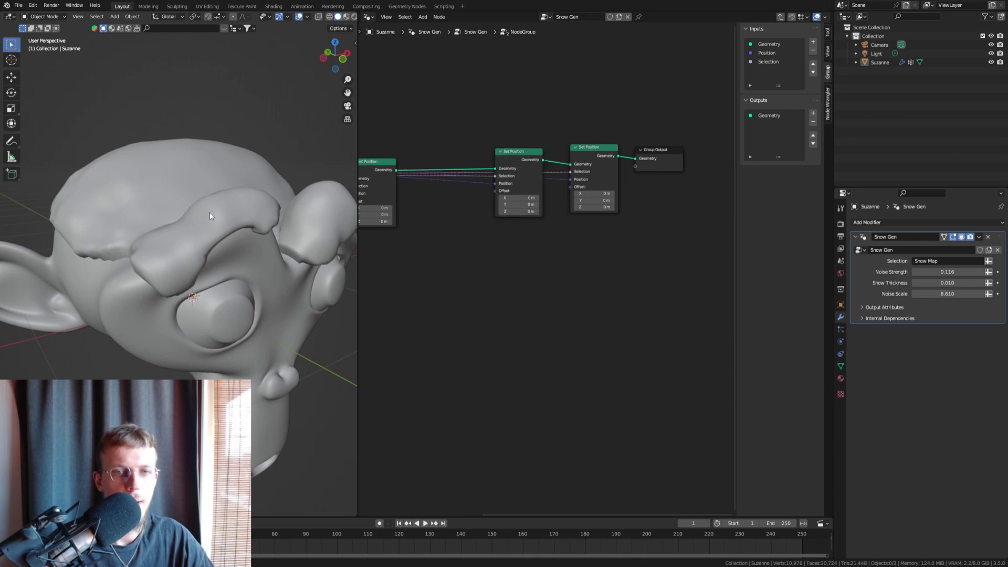
# Step: Undo the remaining Set Position removals in the smoothing group and exit to the parent Snow Gen node tree
pyautogui.hotkey('ctrl', 'z')
pyautogui.hotkey('ctrl', 'z')
pyautogui.rightClick(445, 93)
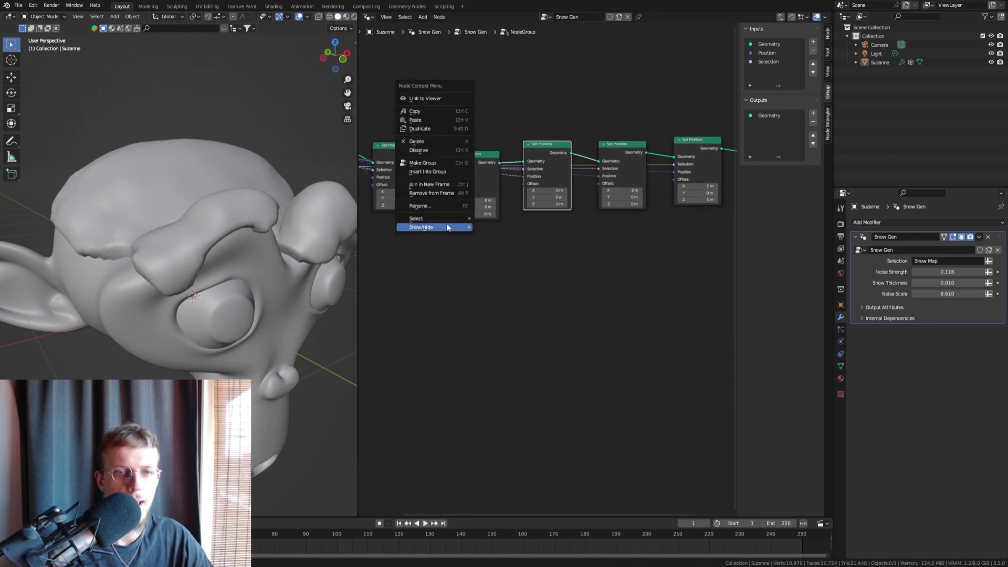
pyautogui.rightClick(404, 98)
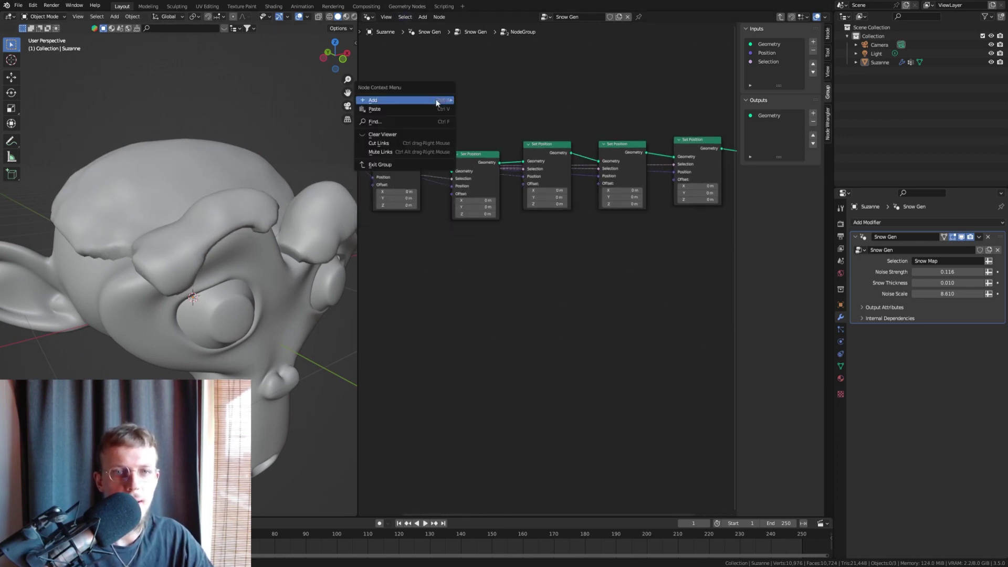
pyautogui.click(401, 165)
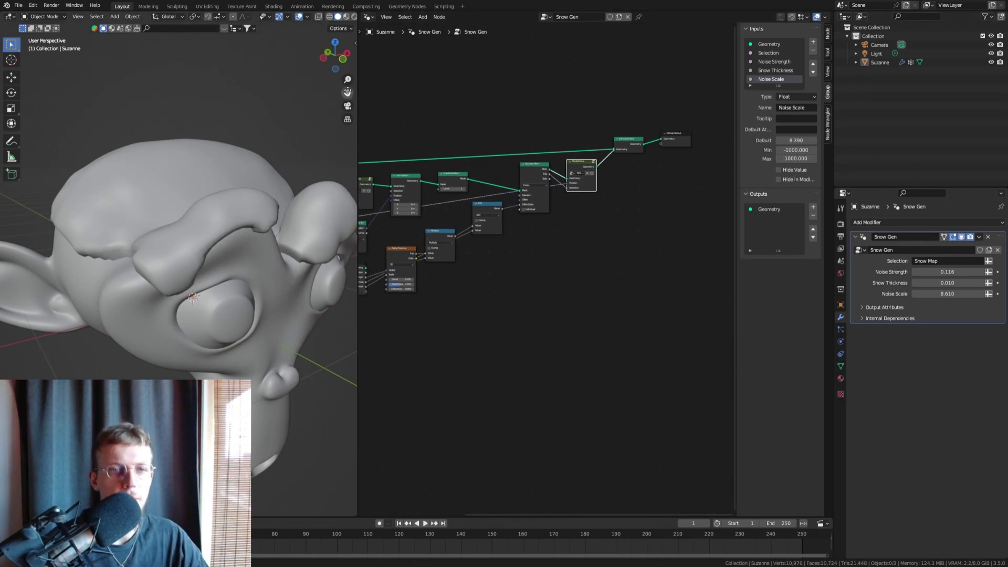
# Step: Widen the 3D viewport, inspect the snow on the monkey head, and switch to rendered viewport shading
pyautogui.moveTo(357, 102); pyautogui.dragTo(414, 102)
pyautogui.moveTo(284, 168); pyautogui.dragTo(259, 190, button='middle')
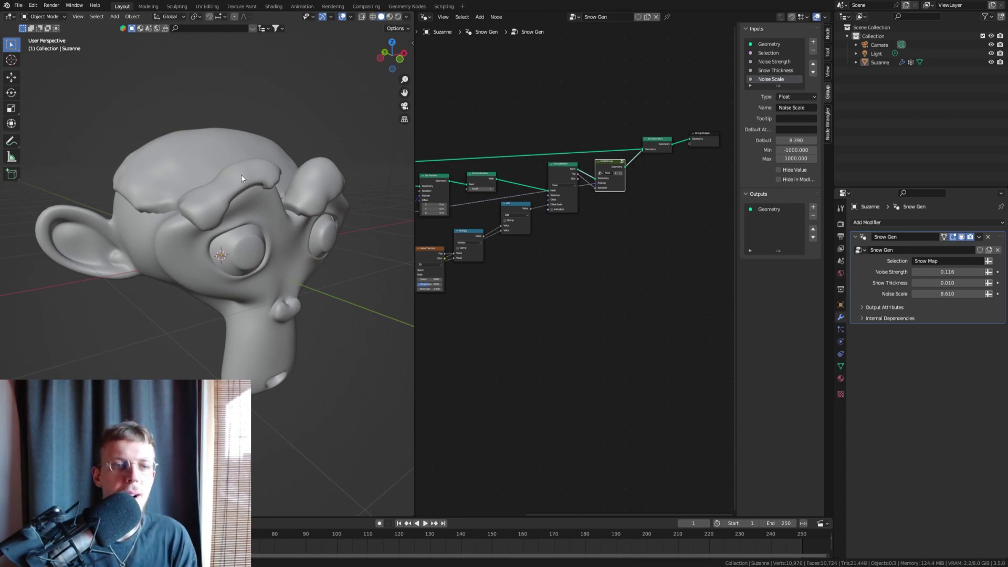
pyautogui.moveTo(178, 192); pyautogui.dragTo(218, 174, button='middle')
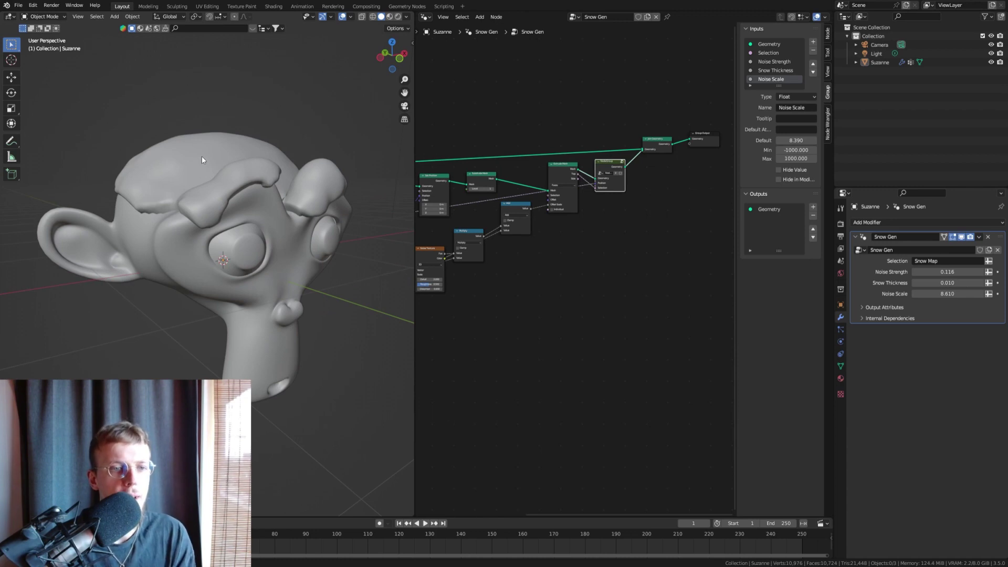
pyautogui.click(398, 17)
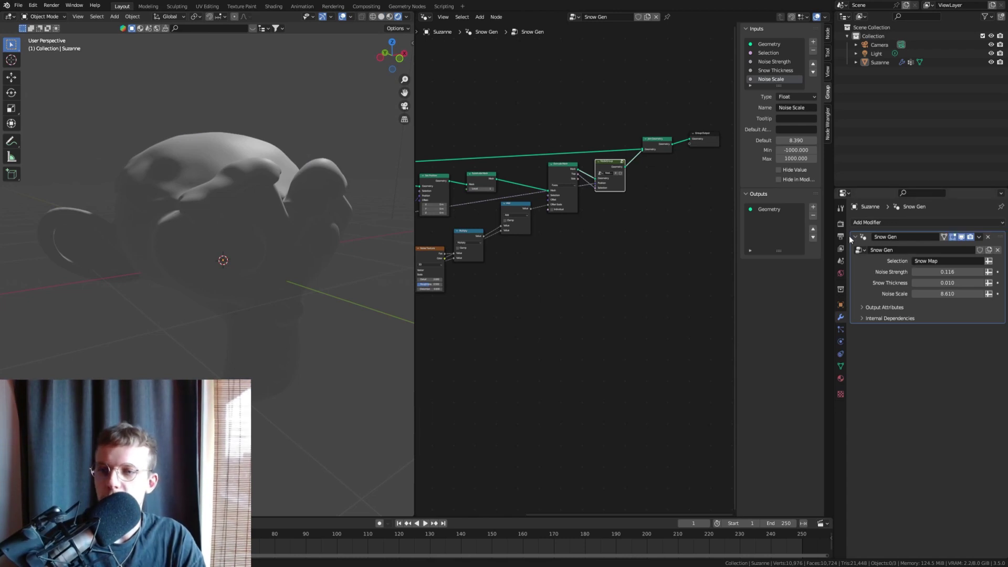
# Step: Set the render engine to Cycles with GPU Compute as the device
pyautogui.click(840, 224)
pyautogui.click(944, 221)
pyautogui.click(933, 250)
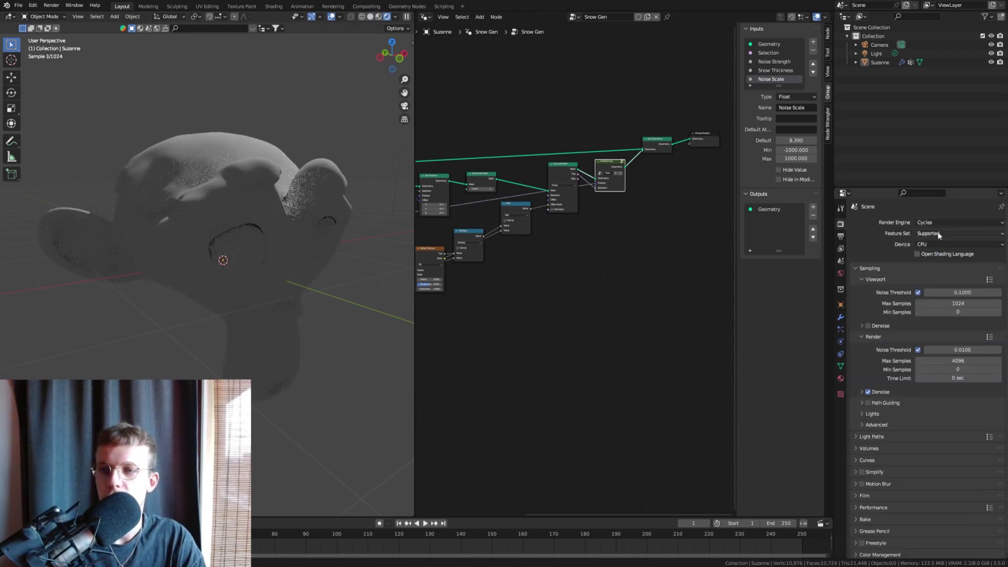
pyautogui.click(934, 244)
pyautogui.click(945, 264)
pyautogui.moveTo(275, 204); pyautogui.dragTo(248, 196, button='middle')
pyautogui.scroll(-2, 278, 189)
pyautogui.scroll(2, 247, 197)
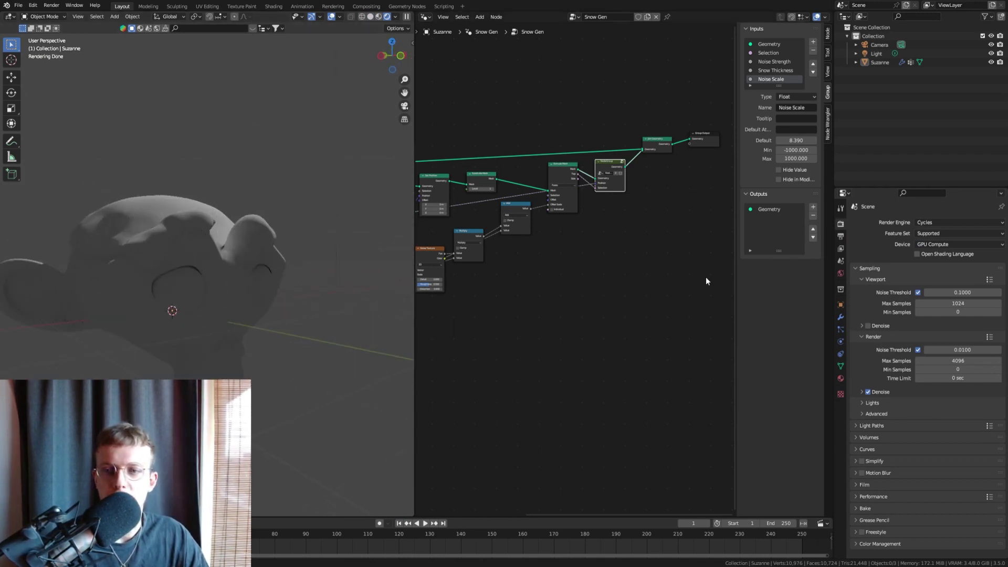
# Step: Use an Environment Texture as the world background color and load whipple_creek_gazebo_4k.hdr into it
pyautogui.click(841, 273)
pyautogui.click(916, 277)
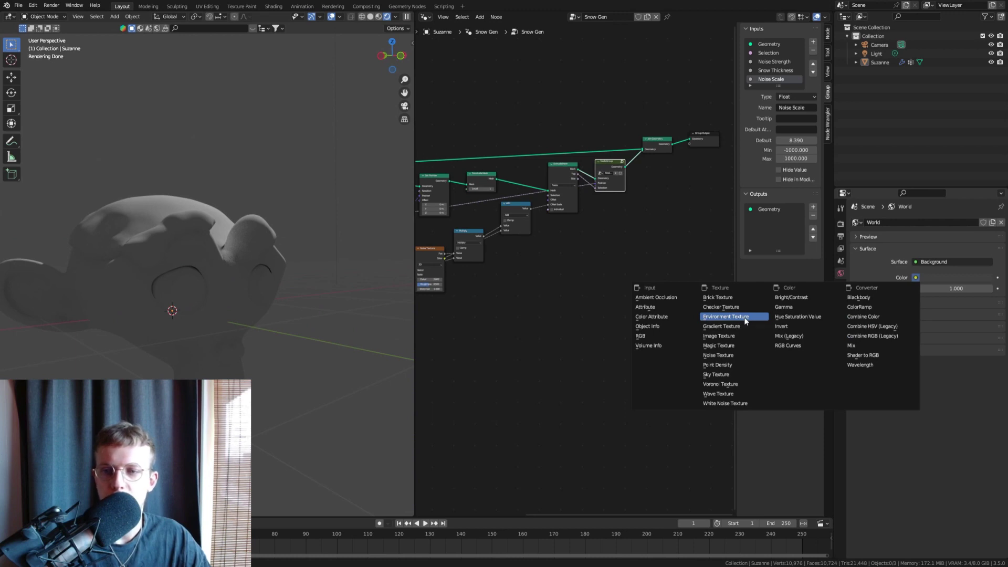
pyautogui.click(726, 316)
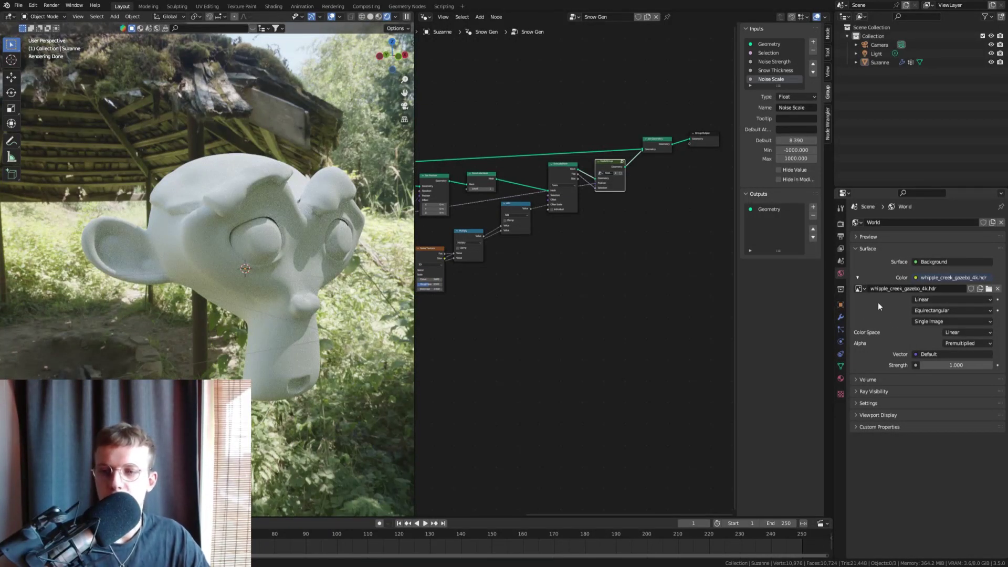
# Step: Turn on the Transparent film option in the render settings and select the monkey head
pyautogui.click(841, 224)
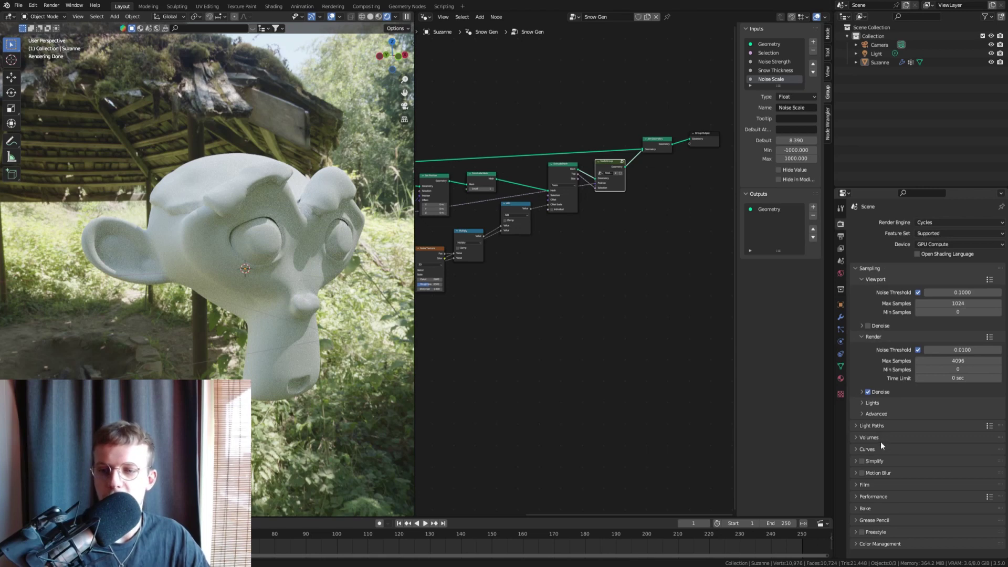
pyautogui.click(864, 484)
pyautogui.scroll(-3, 910, 468)
pyautogui.click(867, 478)
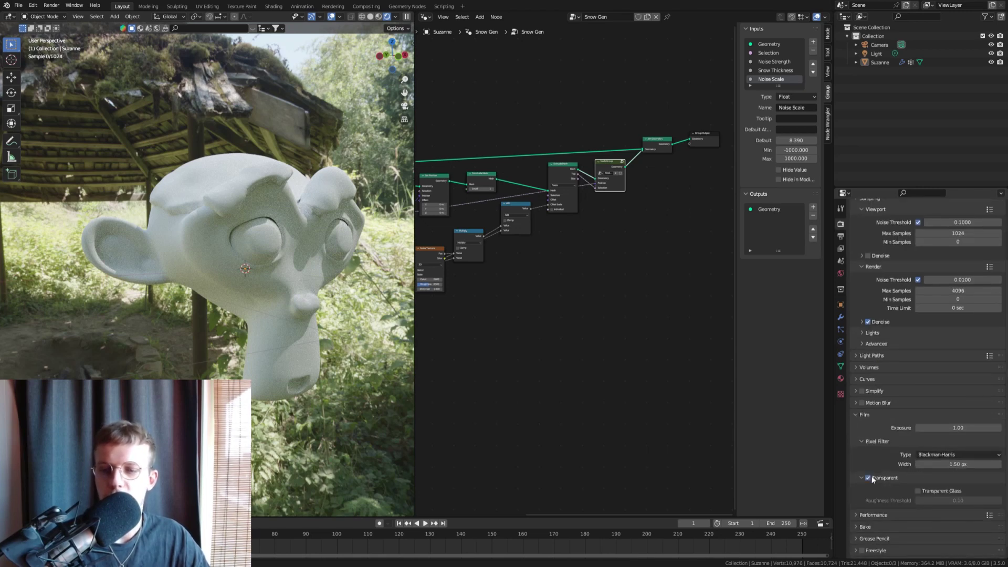
pyautogui.moveTo(274, 232); pyautogui.dragTo(146, 253, button='middle')
pyautogui.click(146, 253)
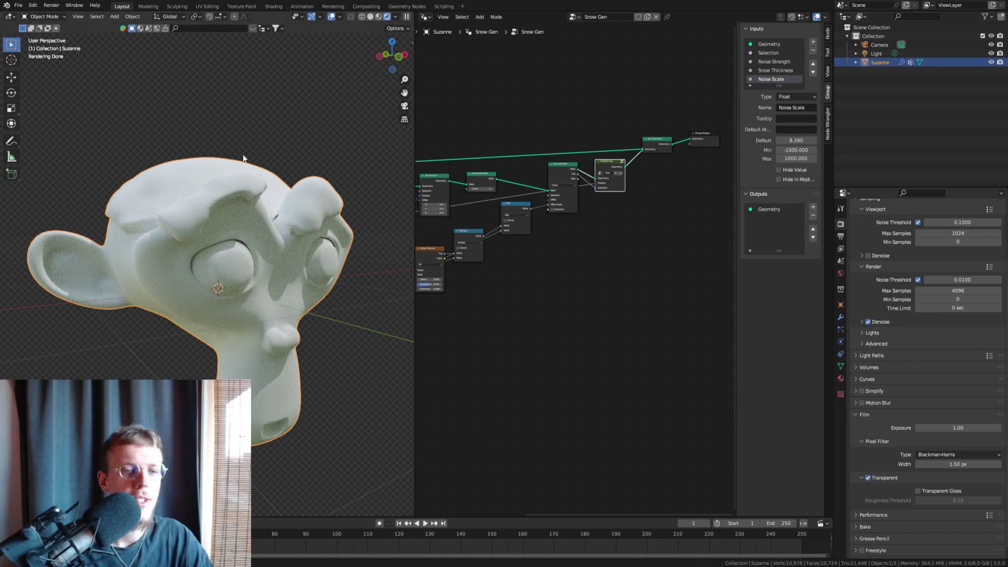
# Step: Show the BlenderKit material asset bar, search it for rock, and browse through the result pages
pyautogui.scroll(2, 243, 203)
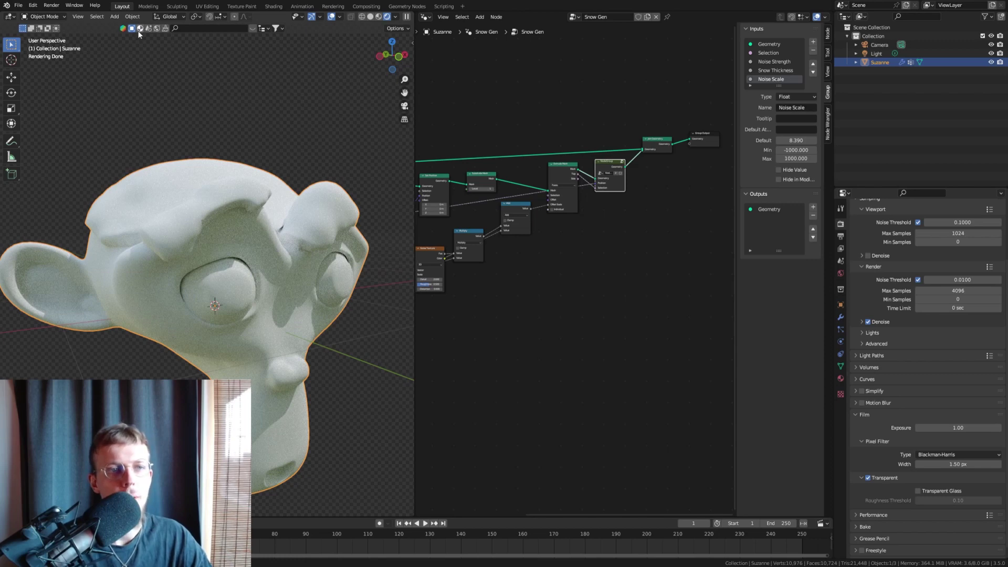
pyautogui.click(256, 30)
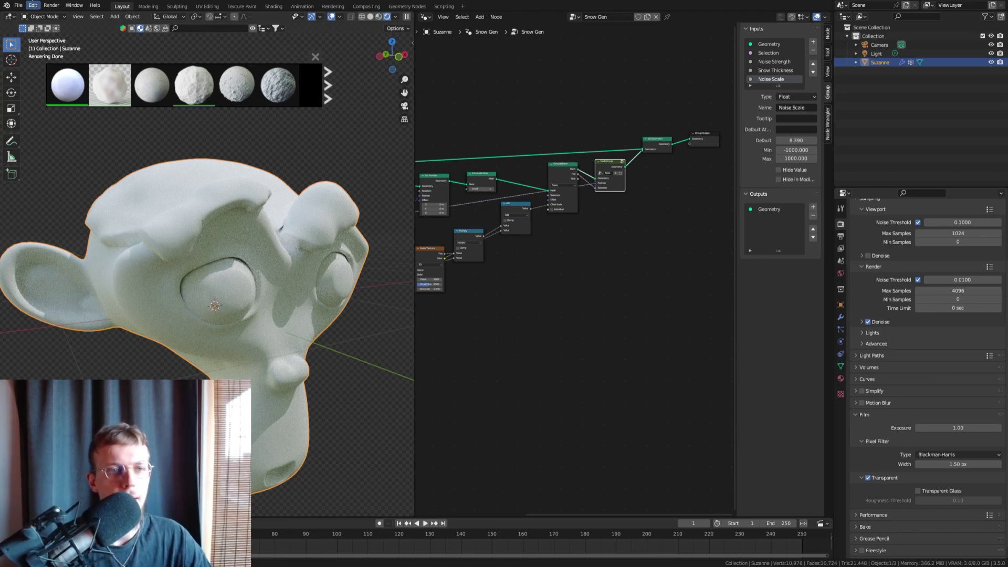
pyautogui.click(198, 27)
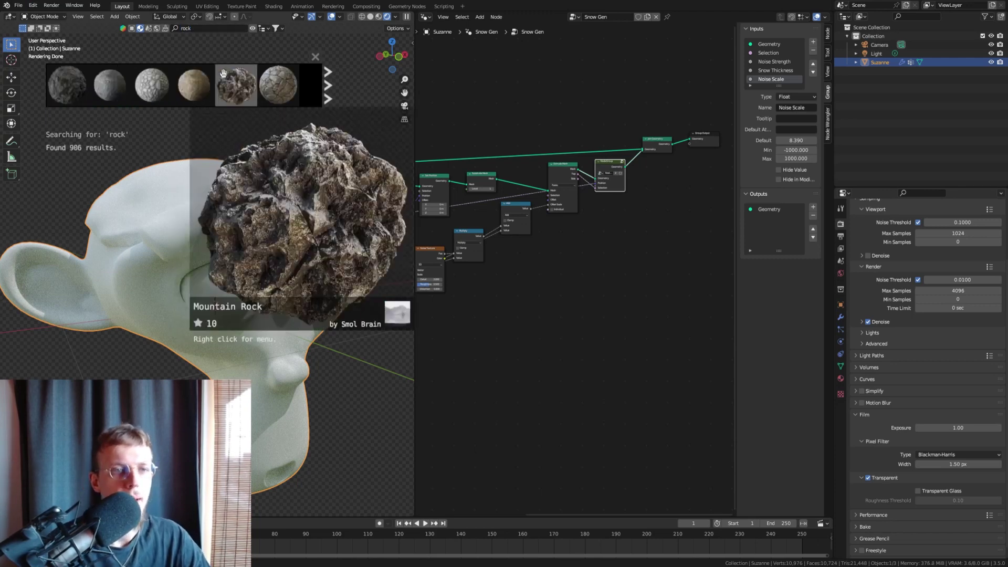
pyautogui.click(330, 89)
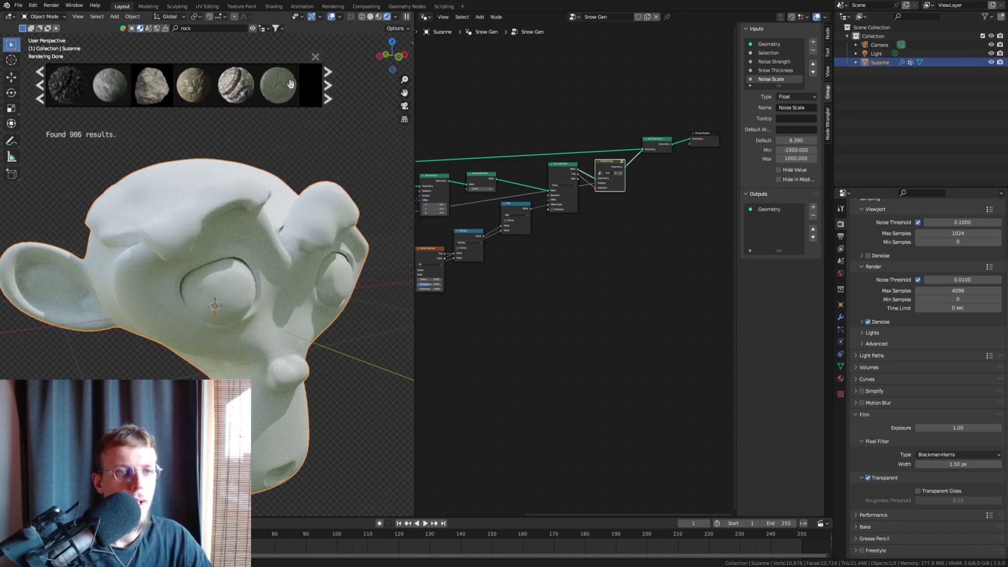
pyautogui.moveTo(110, 88)
pyautogui.moveTo(192, 93)
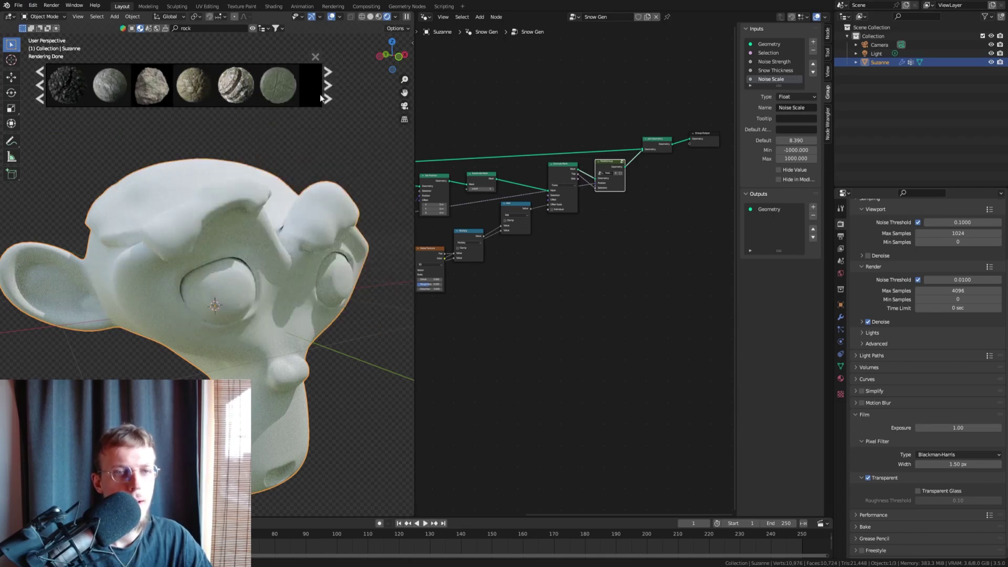
pyautogui.click(325, 91)
pyautogui.moveTo(203, 79)
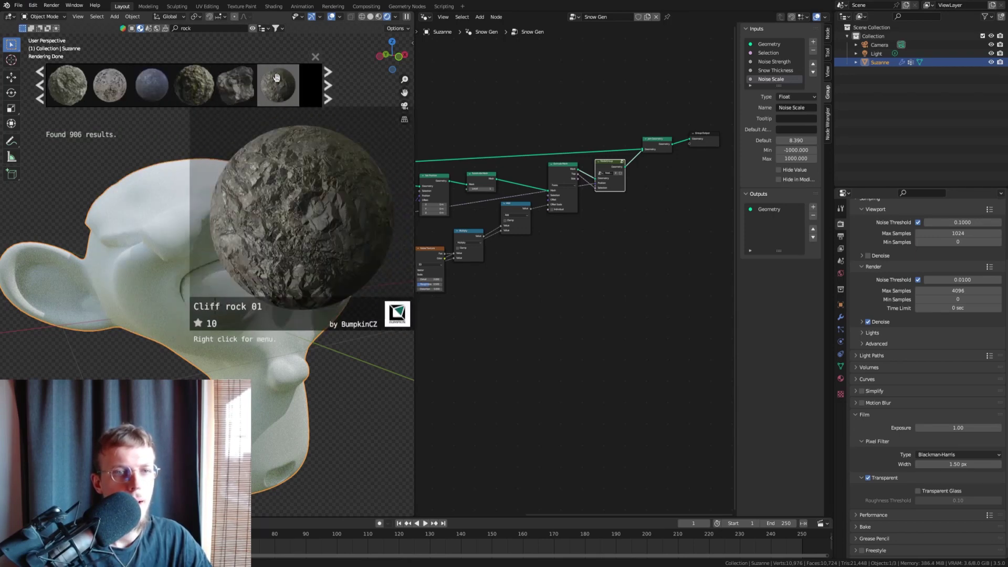
# Step: Search the material library for stylized rock and apply the Stylized Cobblestone material to the monkey head
pyautogui.click(209, 28)
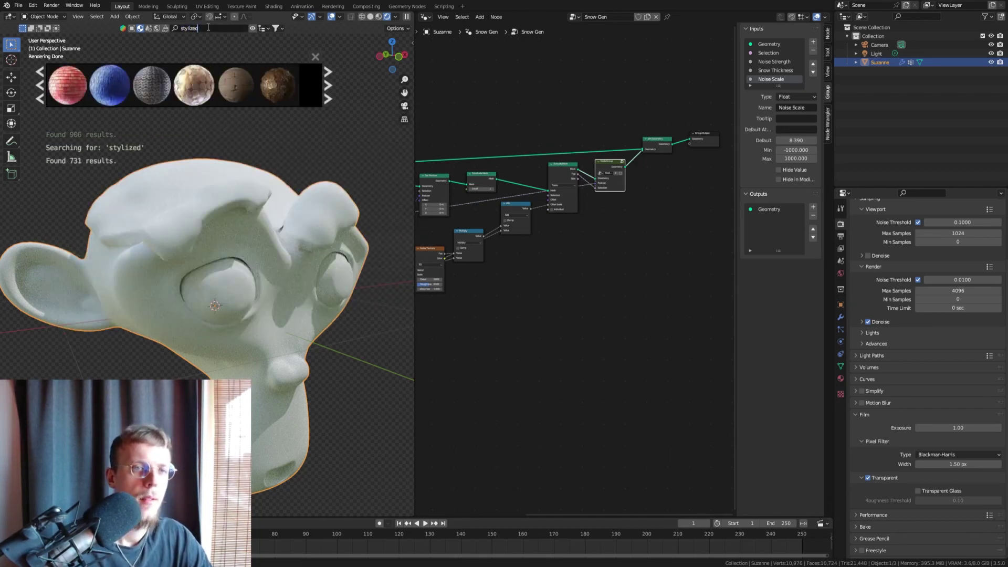
pyautogui.write('rock')
pyautogui.press('Return')
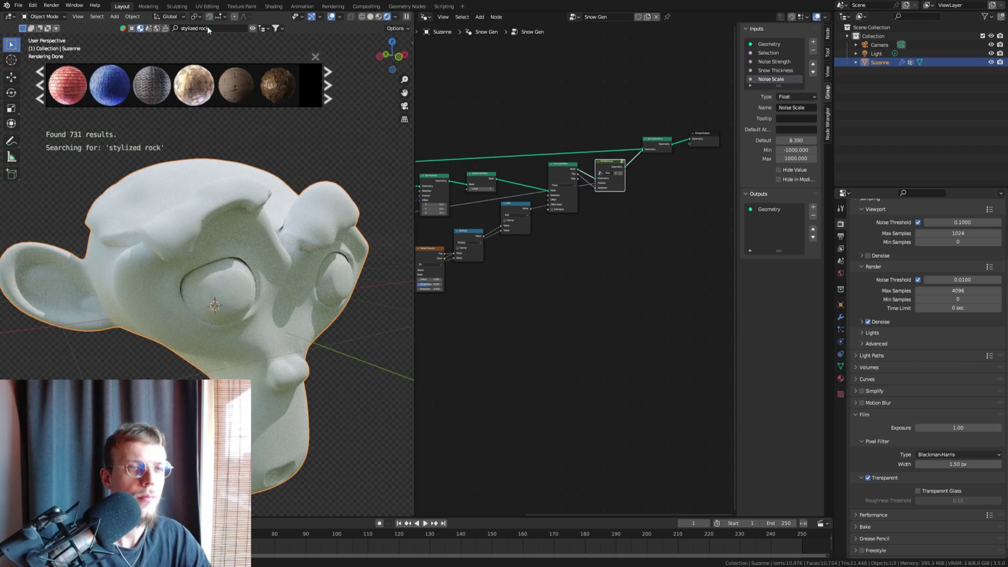
pyautogui.moveTo(69, 89)
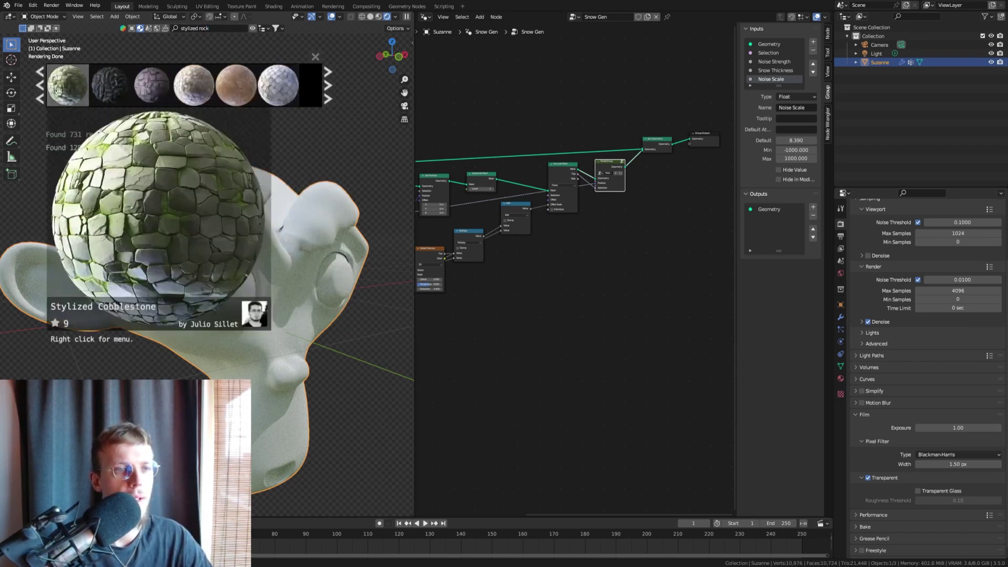
pyautogui.moveTo(69, 89); pyautogui.dragTo(197, 211)
# Step: Open the cobblestone material in the Shader Editor, set its Mapping scale to 3.600 on X, Y and Z, and deselect the monkey
pyautogui.press('Home')
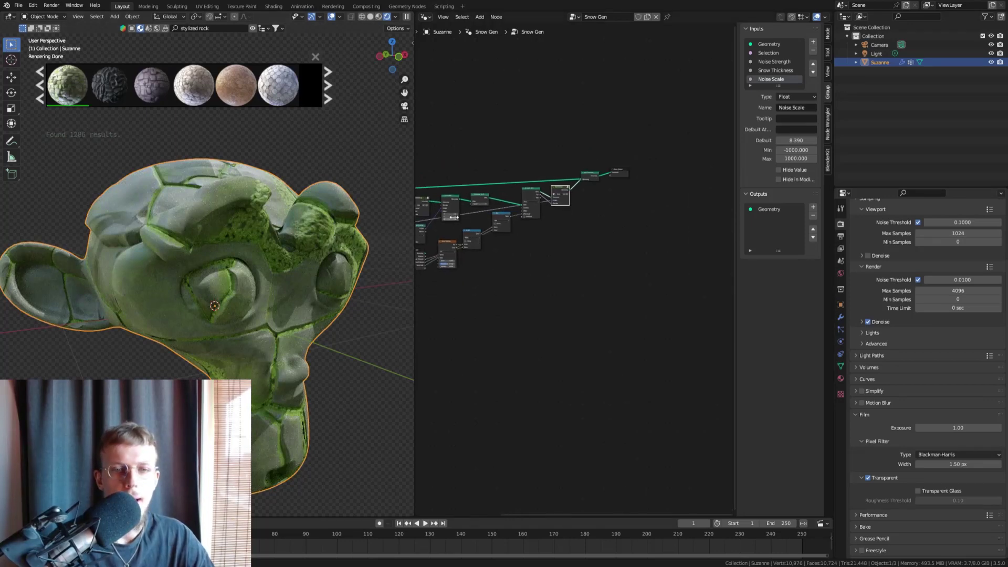
pyautogui.click(424, 17)
pyautogui.click(447, 98)
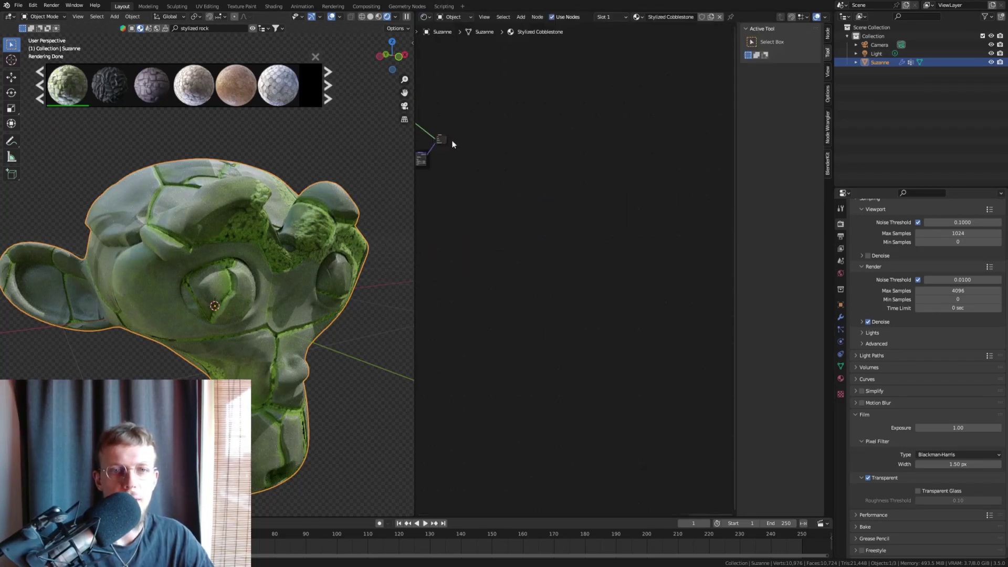
pyautogui.scroll(5, 497, 146)
pyautogui.scroll(5, 507, 182)
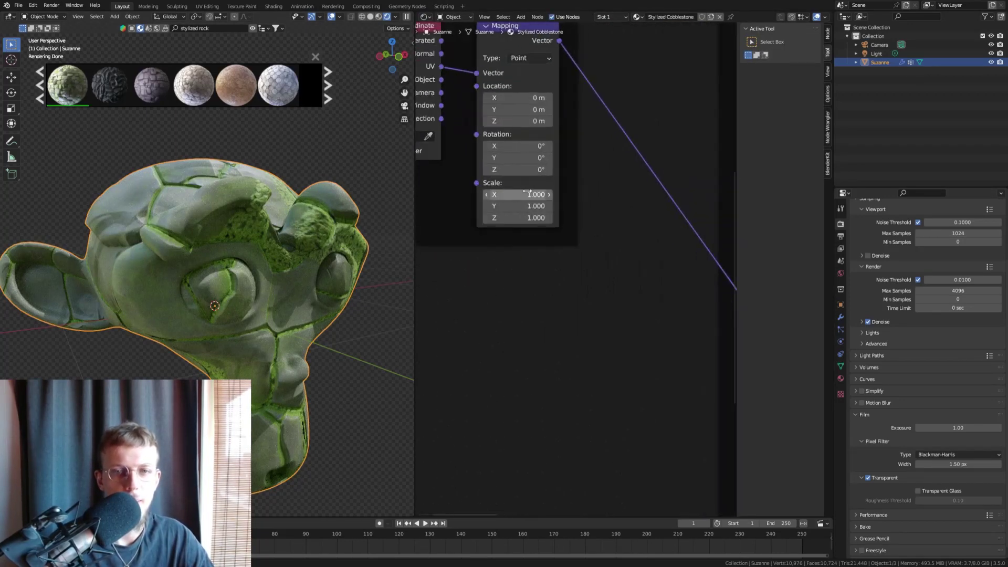
pyautogui.moveTo(507, 195); pyautogui.dragTo(641, 218)
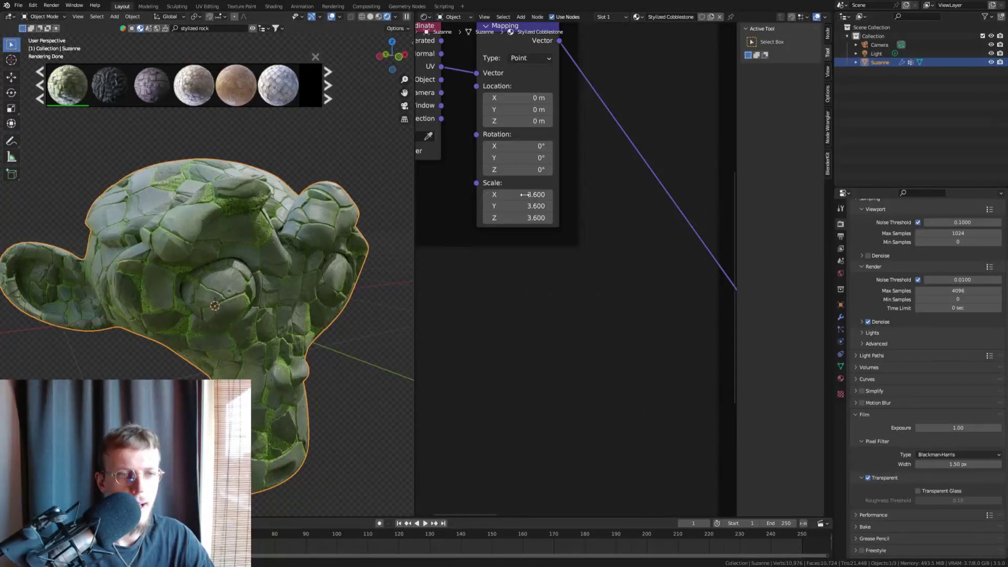
pyautogui.moveTo(191, 160); pyautogui.dragTo(169, 159, button='middle')
pyautogui.click(246, 135)
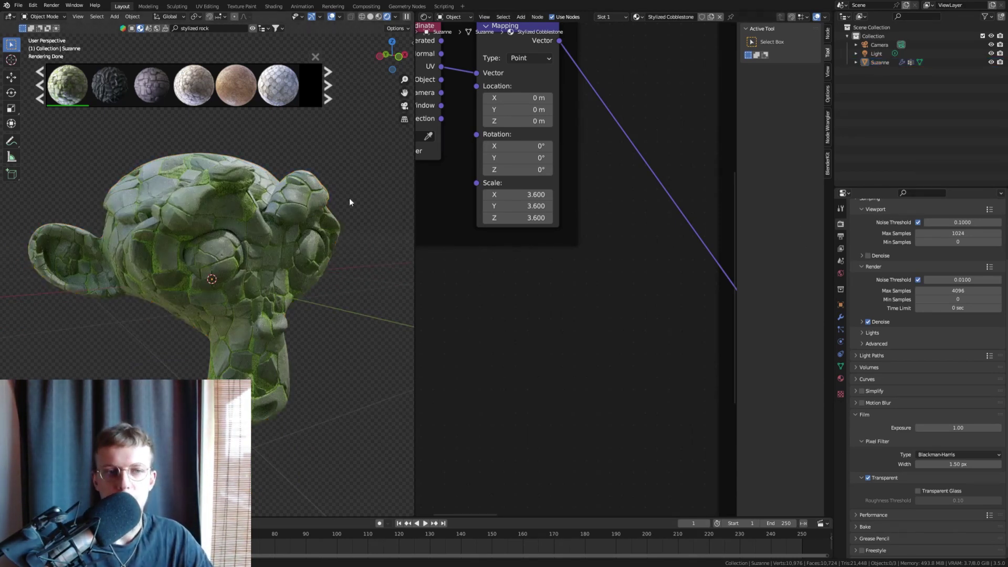
# Step: Add a second material slot to the monkey and fill it with Procedural Snow from a library search for snow
pyautogui.click(841, 378)
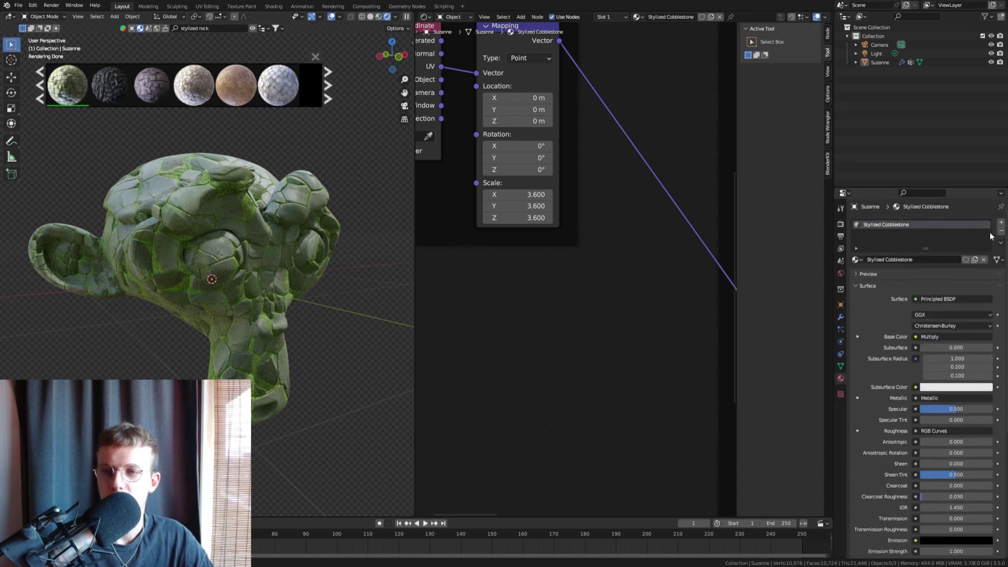
pyautogui.click(1001, 222)
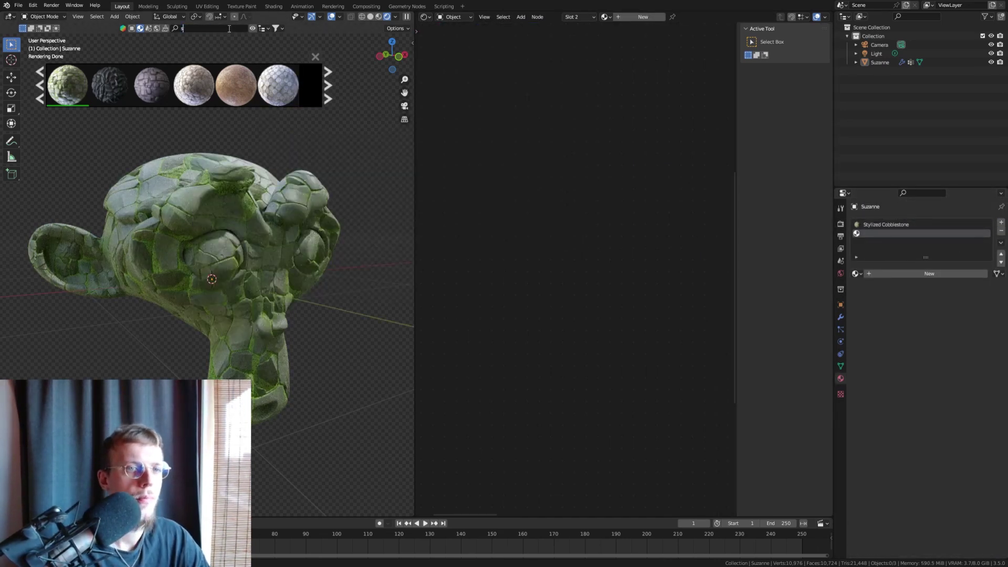
pyautogui.moveTo(82, 78)
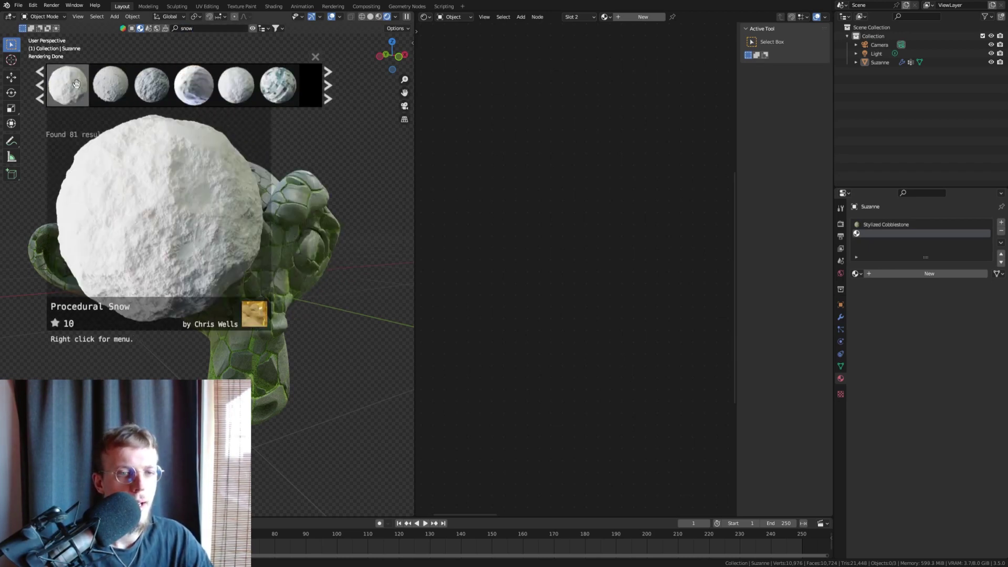
pyautogui.click(76, 84)
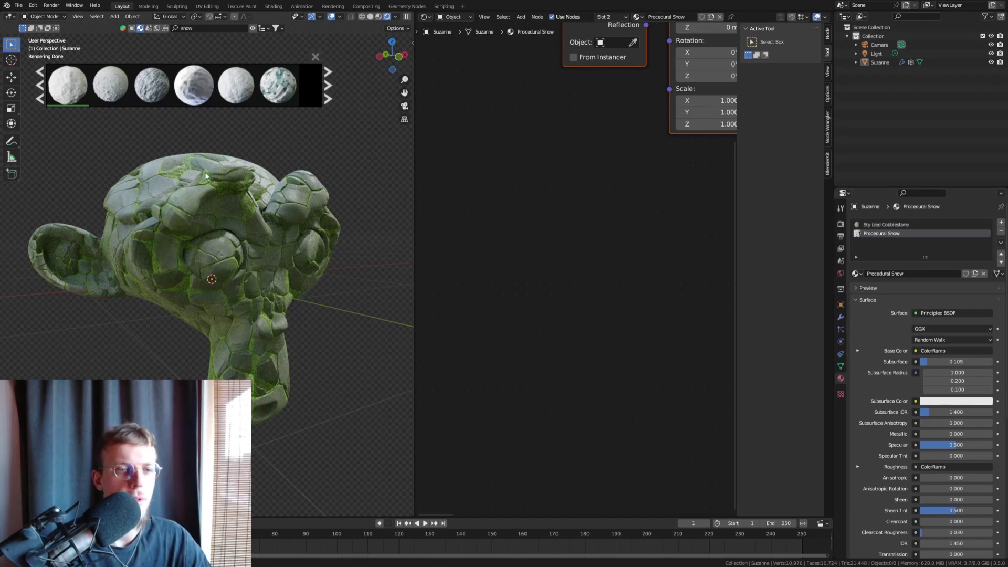
# Step: Select the monkey head and switch the node area back to the Geometry Node Editor
pyautogui.click(178, 175)
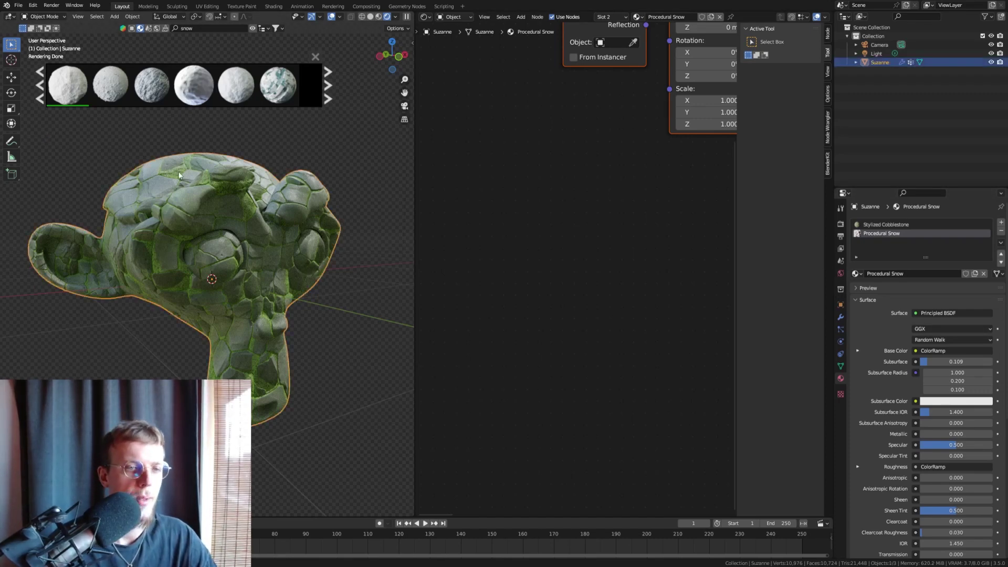
pyautogui.click(425, 19)
pyautogui.click(449, 99)
pyautogui.click(437, 46)
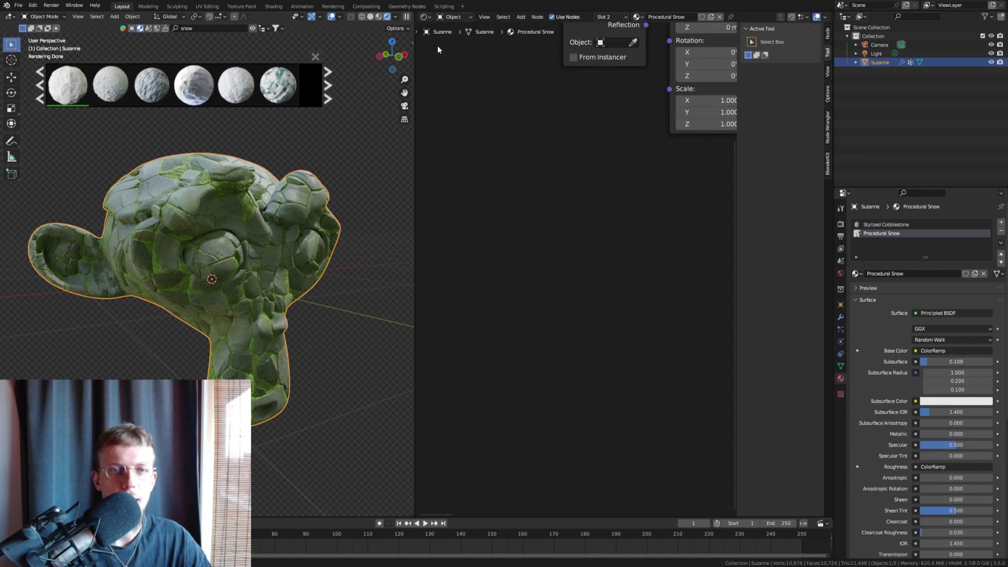
pyautogui.click(426, 18)
pyautogui.click(455, 91)
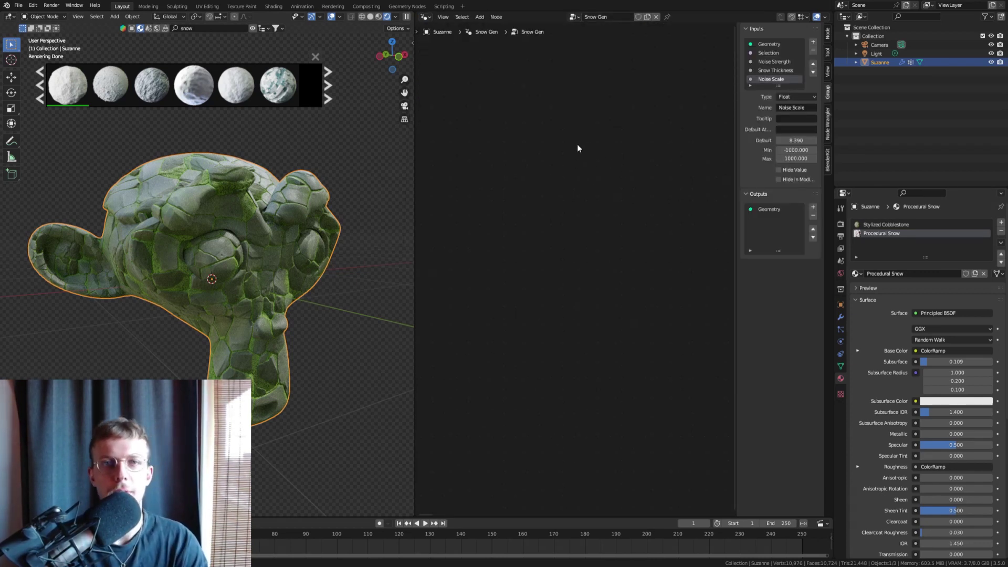
# Step: Insert a Set Material node between the NodeGroup and Join Geometry nodes of the Snow Gen tree
pyautogui.press('Home')
pyautogui.scroll(5, 657, 226)
pyautogui.moveTo(660, 226); pyautogui.dragTo(565, 225, button='middle')
pyautogui.hotkey('shift', 'a')
pyautogui.click(603, 227)
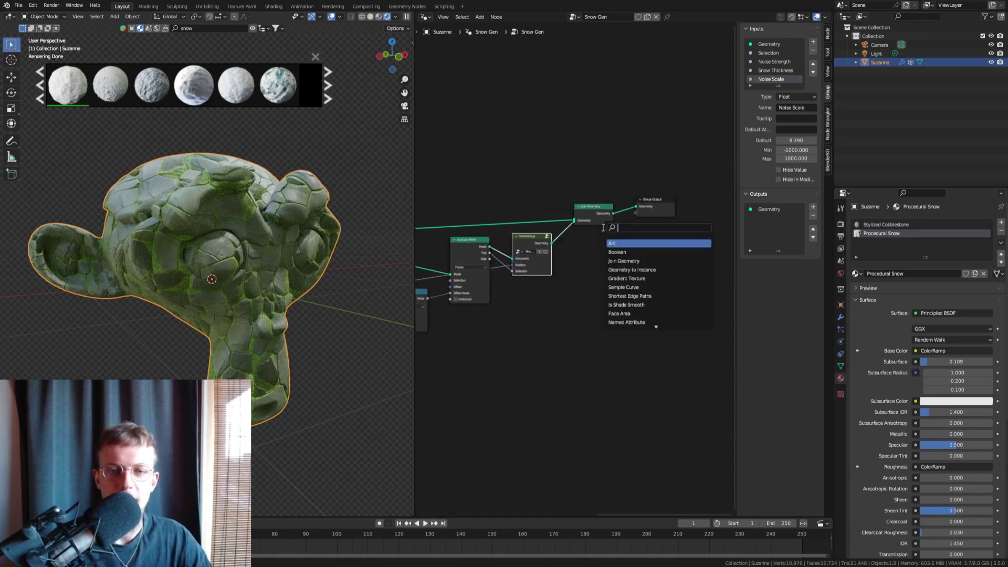
pyautogui.write('set material')
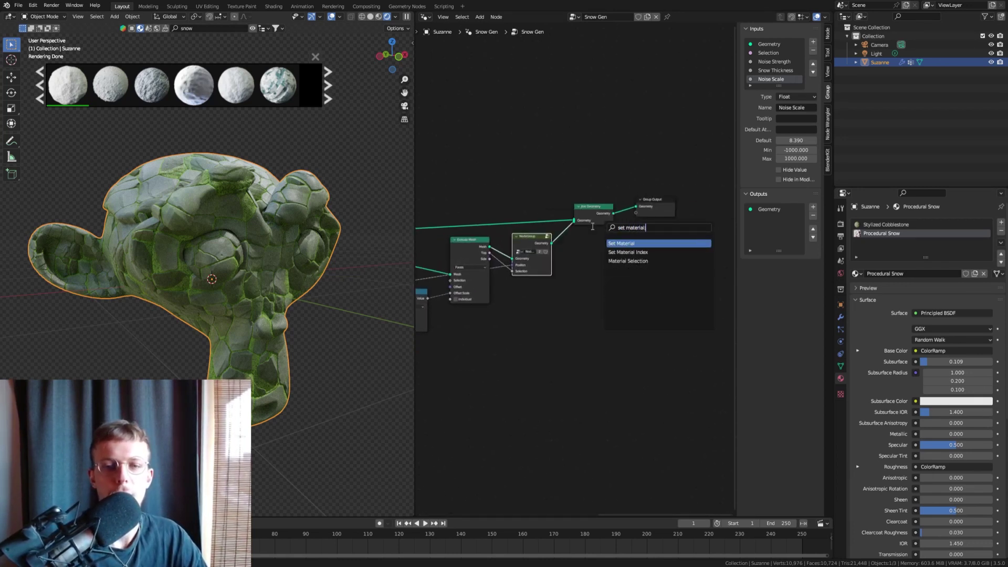
pyautogui.press('Return')
pyautogui.click(595, 246)
pyautogui.scroll(2, 595, 246)
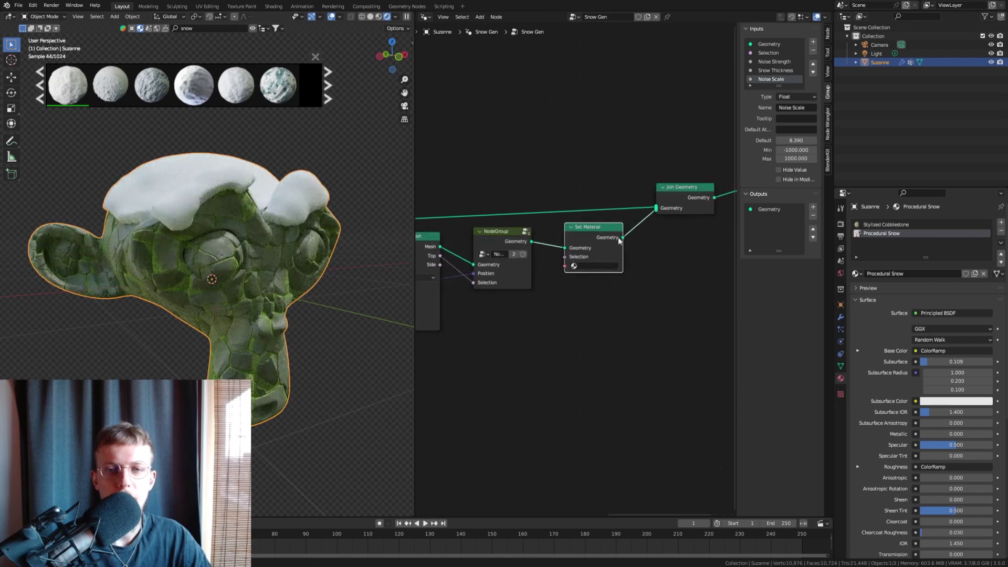
# Step: Assign the Procedural Snow material in the Set Material node and deselect the monkey head
pyautogui.scroll(1, 619, 240)
pyautogui.moveTo(685, 190); pyautogui.dragTo(639, 189, button='middle')
pyautogui.scroll(3, 633, 190)
pyautogui.scroll(1, 517, 310)
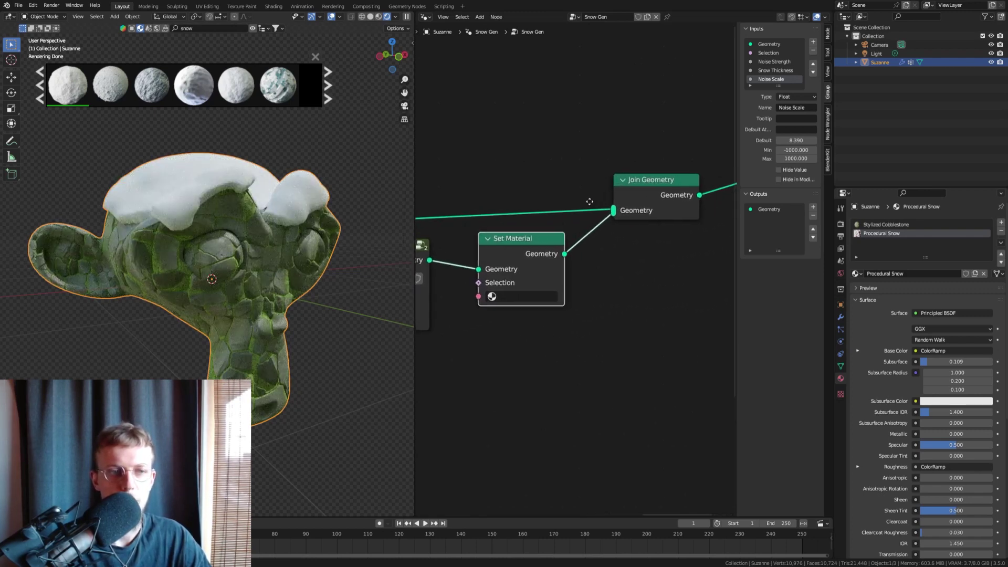
pyautogui.click(531, 287)
pyautogui.click(537, 321)
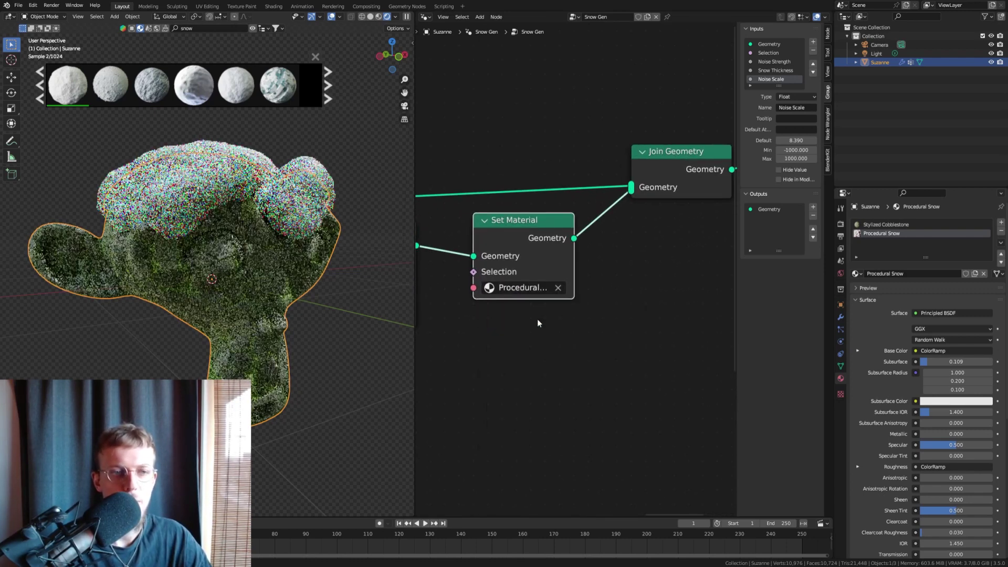
pyautogui.click(382, 168)
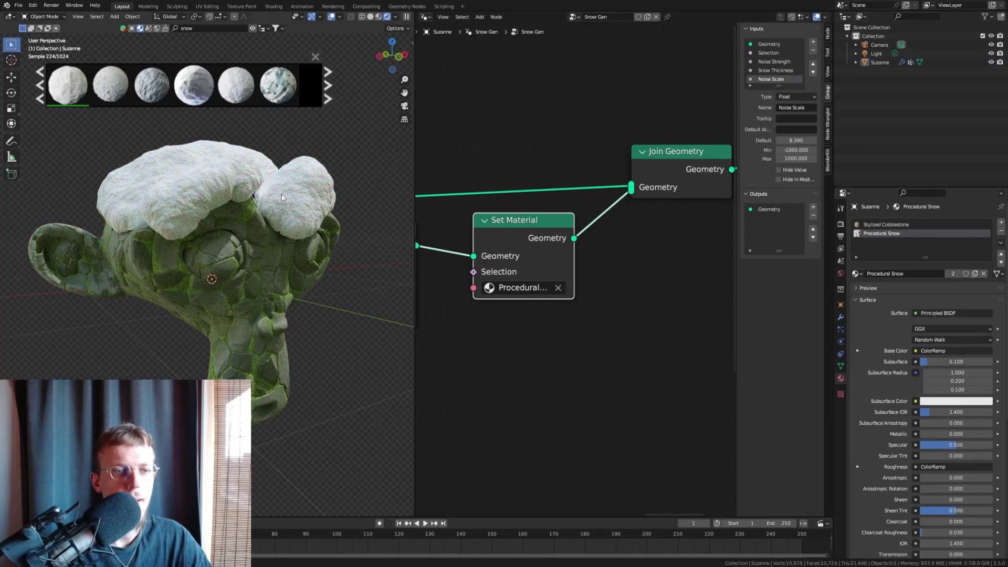
# Step: Open the Procedural Snow material in the Shader Editor and set its Displacement node's Height to 0.530
pyautogui.click(429, 20)
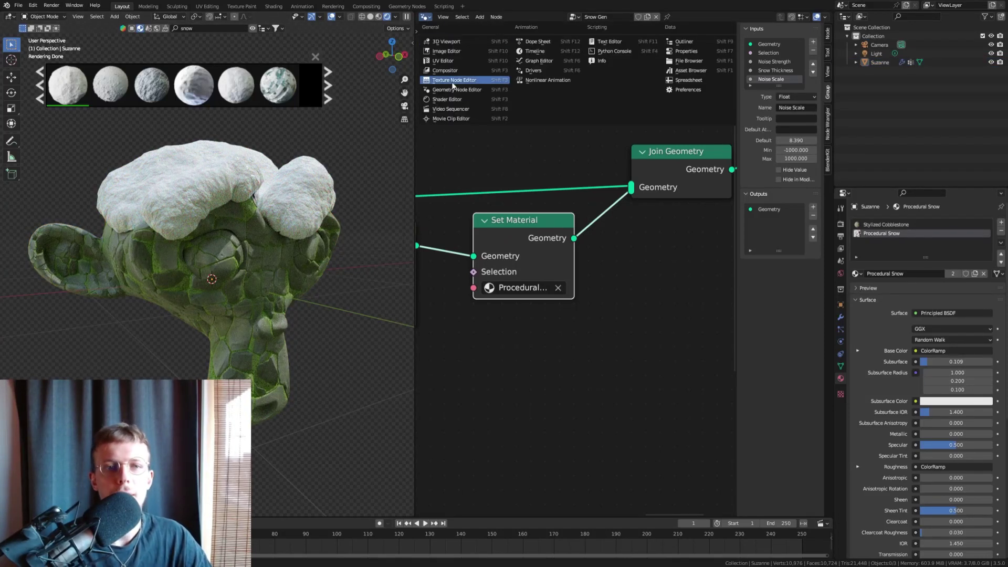
pyautogui.click(452, 103)
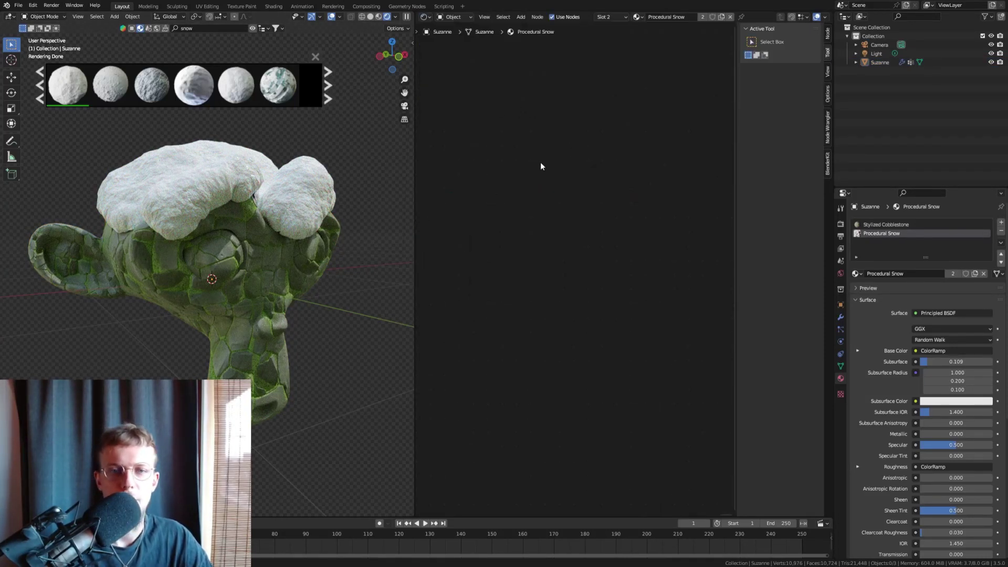
pyautogui.press('Home')
pyautogui.scroll(7, 596, 327)
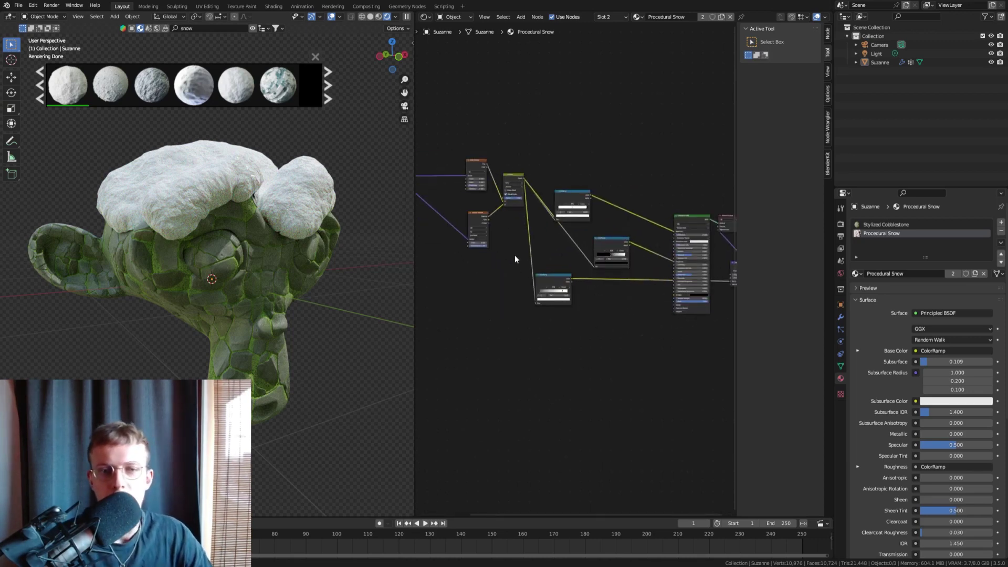
pyautogui.scroll(1, 525, 236)
pyautogui.scroll(1, 525, 238)
pyautogui.moveTo(525, 239); pyautogui.dragTo(418, 228, button='middle')
pyautogui.moveTo(670, 276); pyautogui.dragTo(514, 262, button='middle')
pyautogui.scroll(5, 592, 276)
pyautogui.moveTo(519, 276)
pyautogui.mouseDown()
pyautogui.moveTo(472, 276)
pyautogui.moveTo(502, 276)
pyautogui.mouseUp()
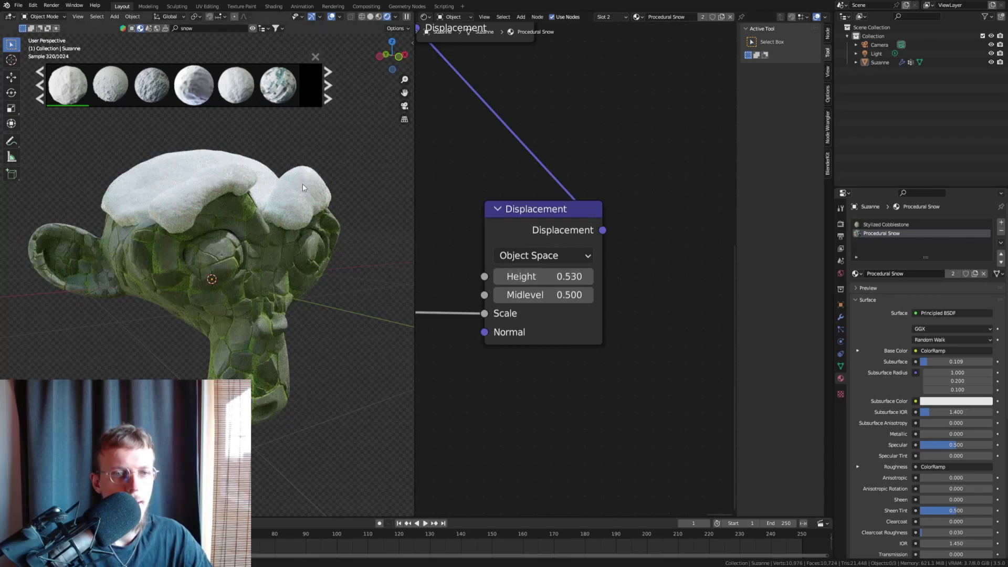
# Step: Set the monkey's Snow Gen modifier to Noise Strength 0.185, Snow Thickness -0.056 and Noise Scale 11.260, and deselect the monkey
pyautogui.scroll(2, 193, 224)
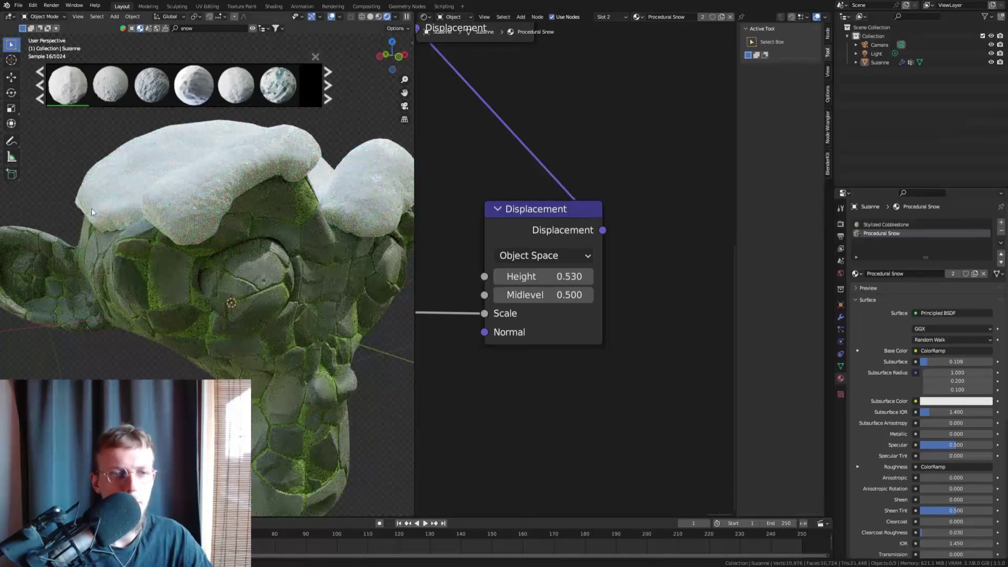
pyautogui.scroll(3, 92, 211)
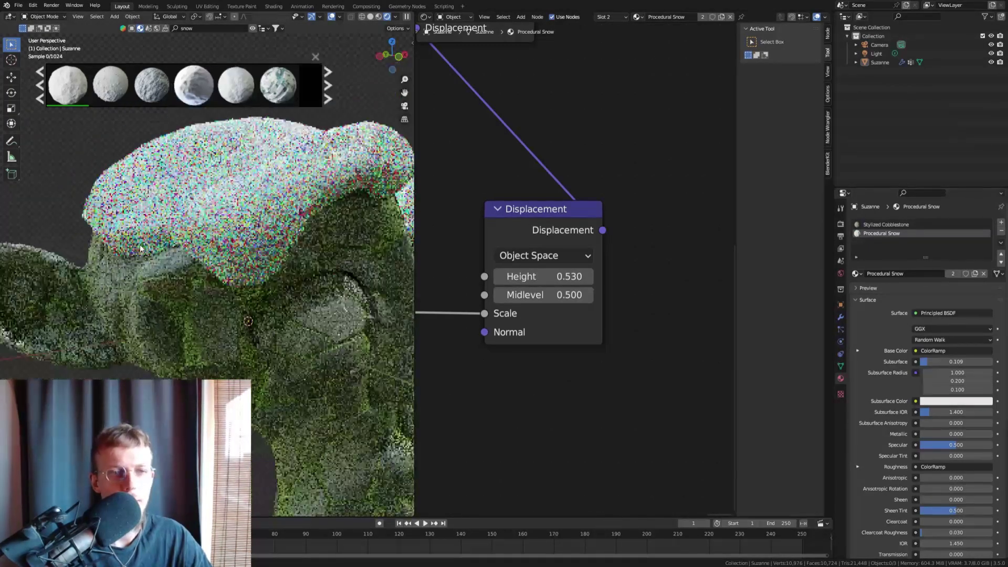
pyautogui.scroll(-3, 140, 248)
pyautogui.click(348, 205)
pyautogui.click(840, 317)
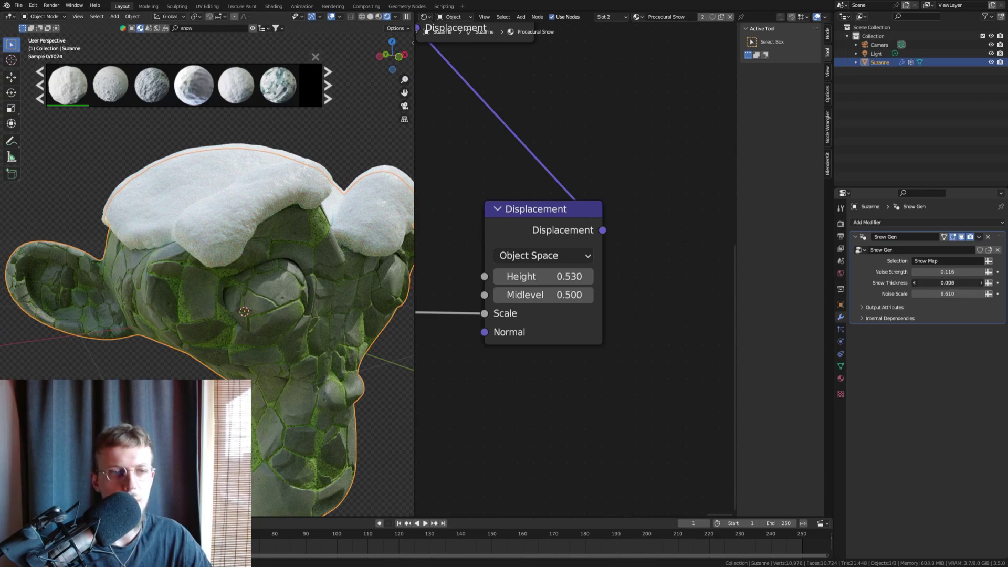
pyautogui.moveTo(947, 283); pyautogui.dragTo(980, 293)
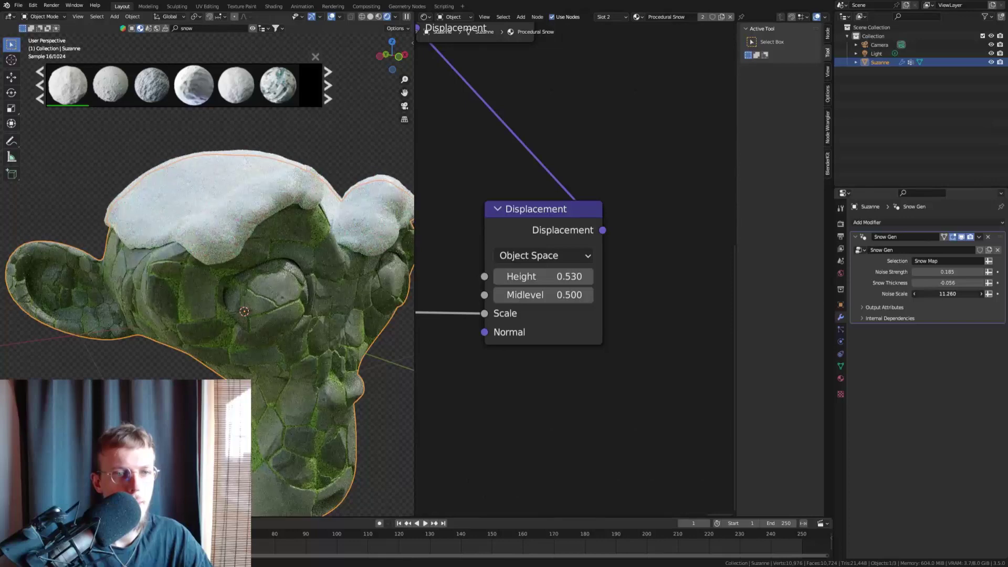
pyautogui.click(345, 144)
pyautogui.scroll(-2, 345, 140)
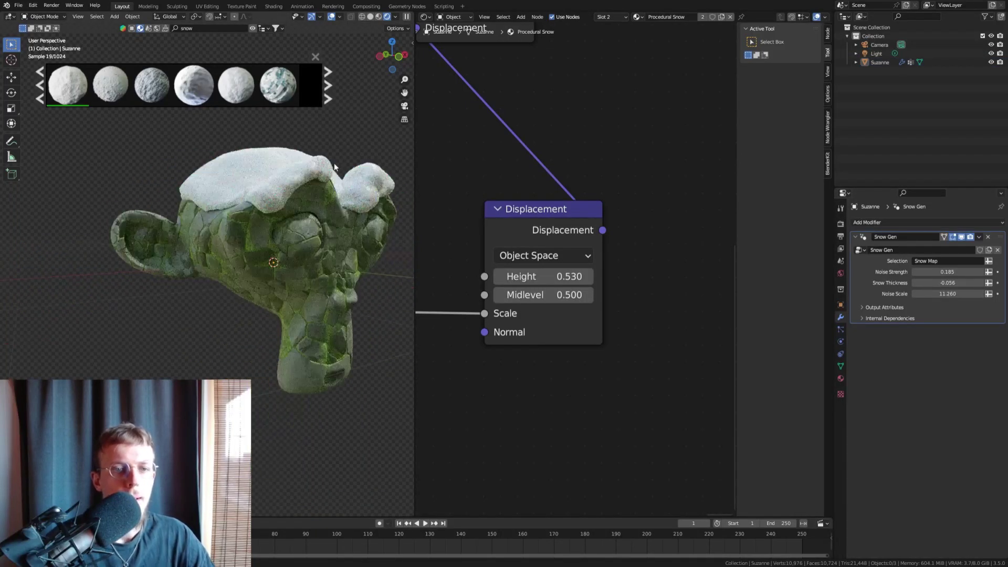
pyautogui.keyDown('shift'); pyautogui.moveTo(313, 174); pyautogui.dragTo(248, 169, button='middle'); pyautogui.keyUp('shift')
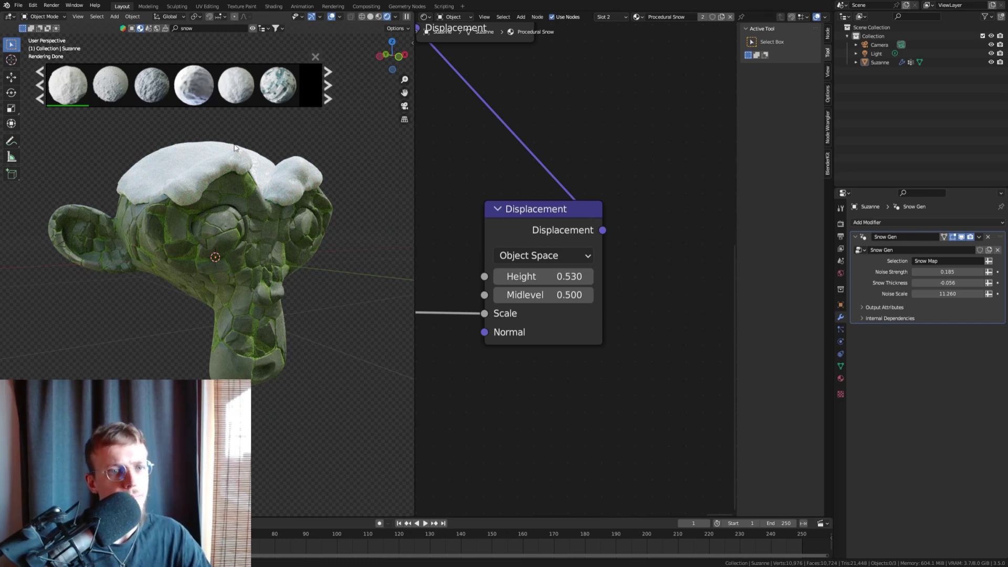
pyautogui.moveTo(189, 184)
pyautogui.mouseDown(button='middle')
pyautogui.moveTo(238, 184)
pyautogui.moveTo(145, 196)
pyautogui.moveTo(175, 210)
pyautogui.moveTo(147, 207)
pyautogui.moveTo(191, 187)
pyautogui.moveTo(178, 187)
pyautogui.mouseUp(button='middle')
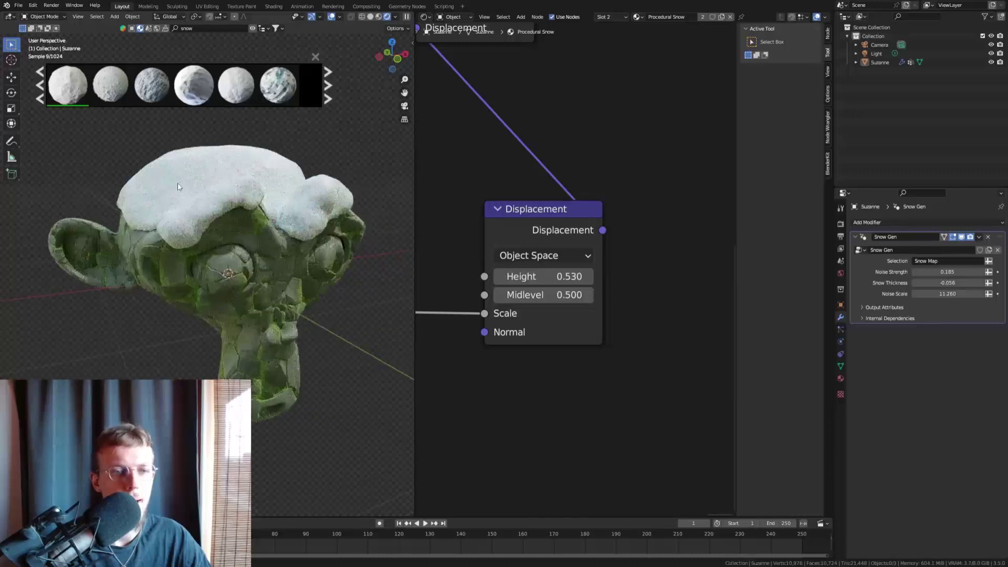
# Step: Put the monkey head into Weight Paint mode with a 71 px Blur brush and change the viewport to Solid shading
pyautogui.click(168, 205)
pyautogui.click(46, 16)
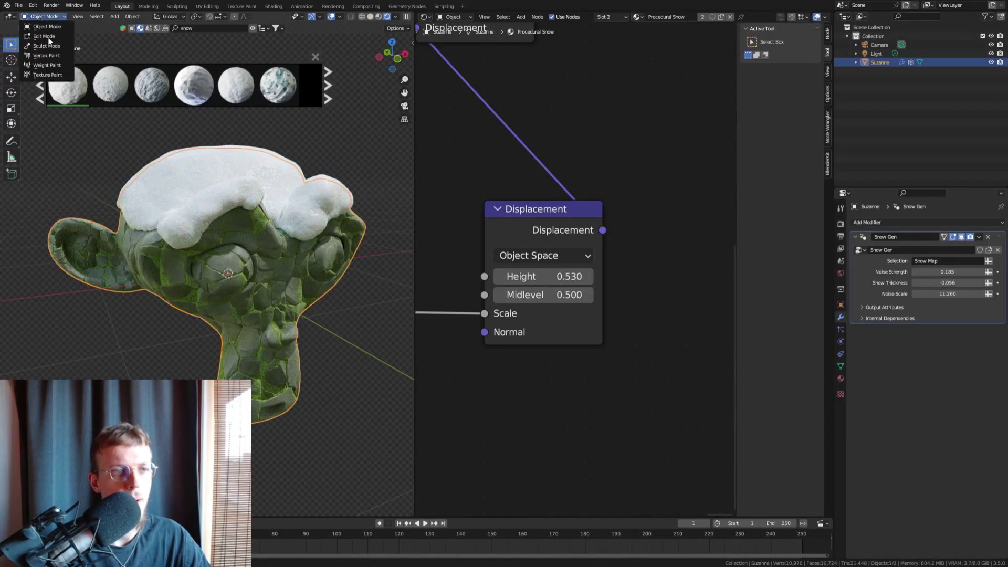
pyautogui.click(53, 65)
pyautogui.moveTo(182, 201)
pyautogui.mouseDown(button='middle')
pyautogui.moveTo(203, 209)
pyautogui.moveTo(135, 157)
pyautogui.moveTo(184, 169)
pyautogui.mouseUp(button='middle')
pyautogui.press('f')
pyautogui.click(184, 179)
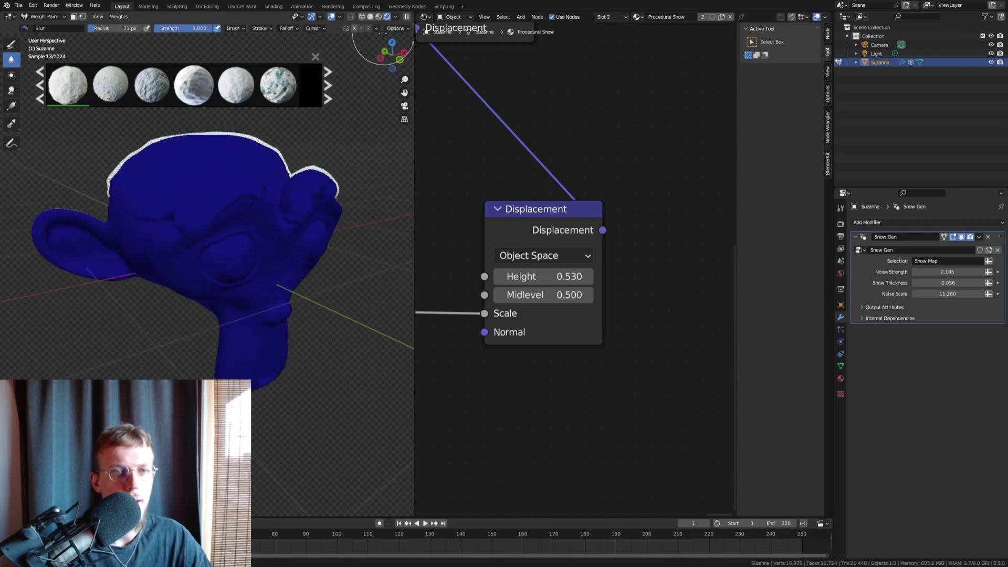
pyautogui.click(369, 17)
pyautogui.scroll(2, 176, 209)
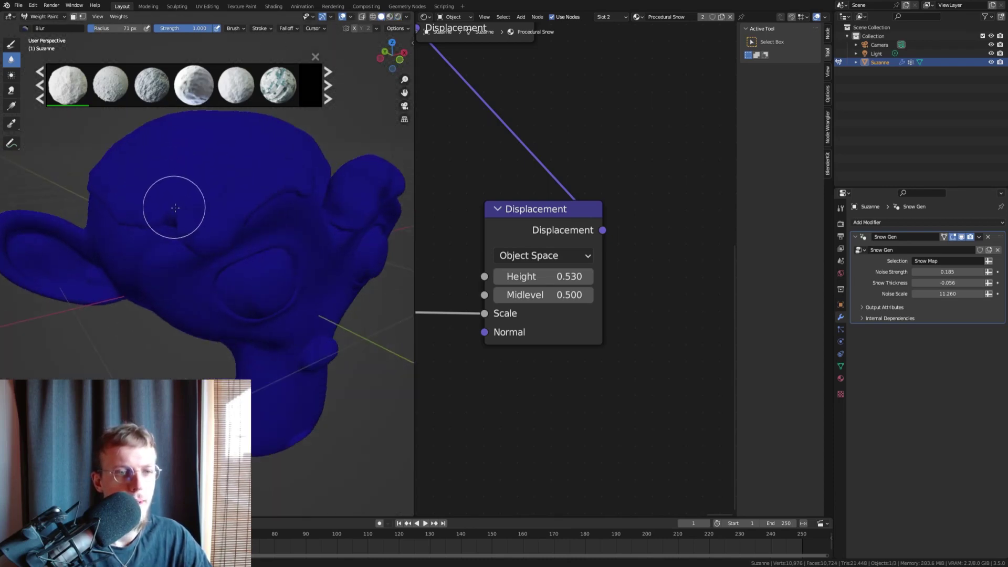
pyautogui.moveTo(221, 209); pyautogui.dragTo(247, 213, button='middle')
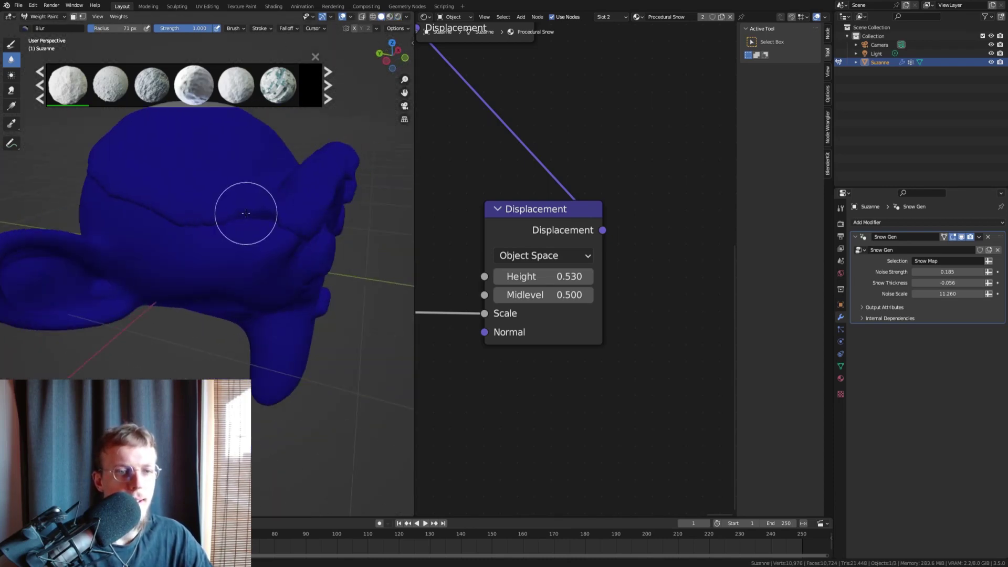
# Step: Paint weight along the nearer ear with the Draw brush at weight 1.000 and a 53 px radius
pyautogui.click(14, 45)
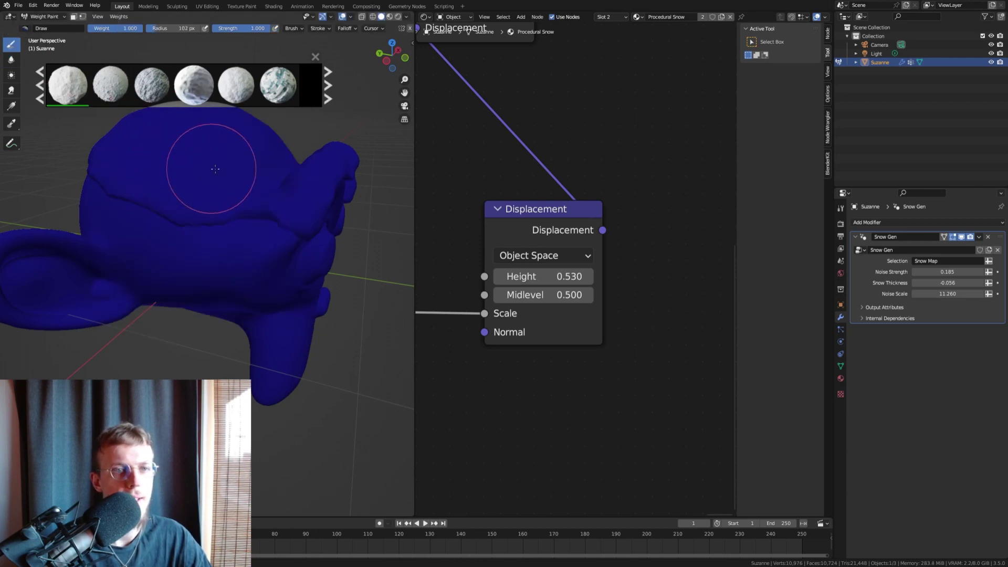
pyautogui.press('f')
pyautogui.click(207, 254)
pyautogui.moveTo(115, 252)
pyautogui.mouseDown(button='middle')
pyautogui.moveTo(120, 287)
pyautogui.moveTo(164, 229)
pyautogui.mouseUp(button='middle')
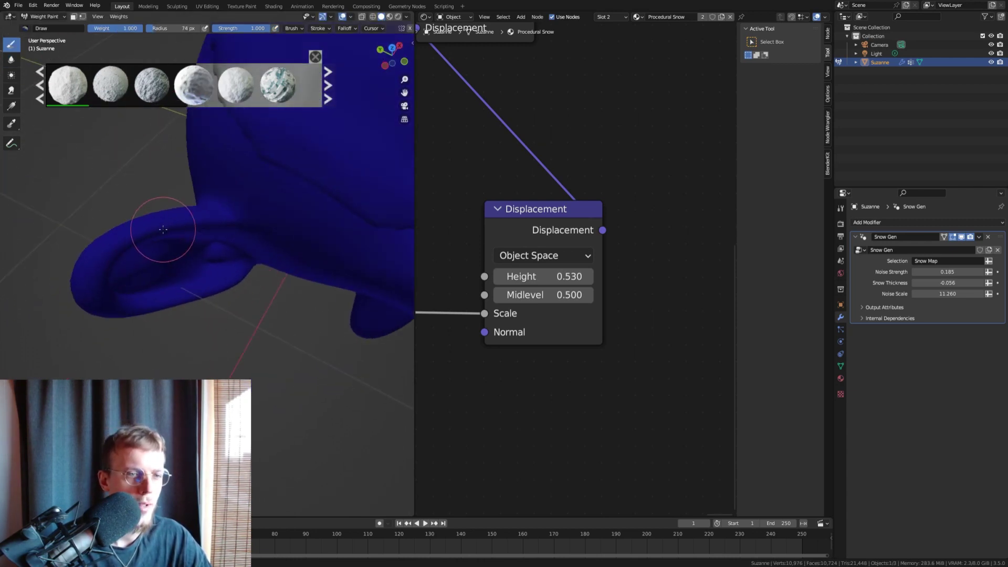
pyautogui.press('f')
pyautogui.click(152, 227)
pyautogui.moveTo(149, 221)
pyautogui.mouseDown()
pyautogui.moveTo(94, 252)
pyautogui.moveTo(86, 290)
pyautogui.moveTo(106, 312)
pyautogui.mouseUp()
pyautogui.scroll(-3, 107, 313)
pyautogui.moveTo(108, 311)
pyautogui.mouseDown(button='middle')
pyautogui.moveTo(118, 251)
pyautogui.moveTo(218, 270)
pyautogui.moveTo(295, 232)
pyautogui.mouseUp(button='middle')
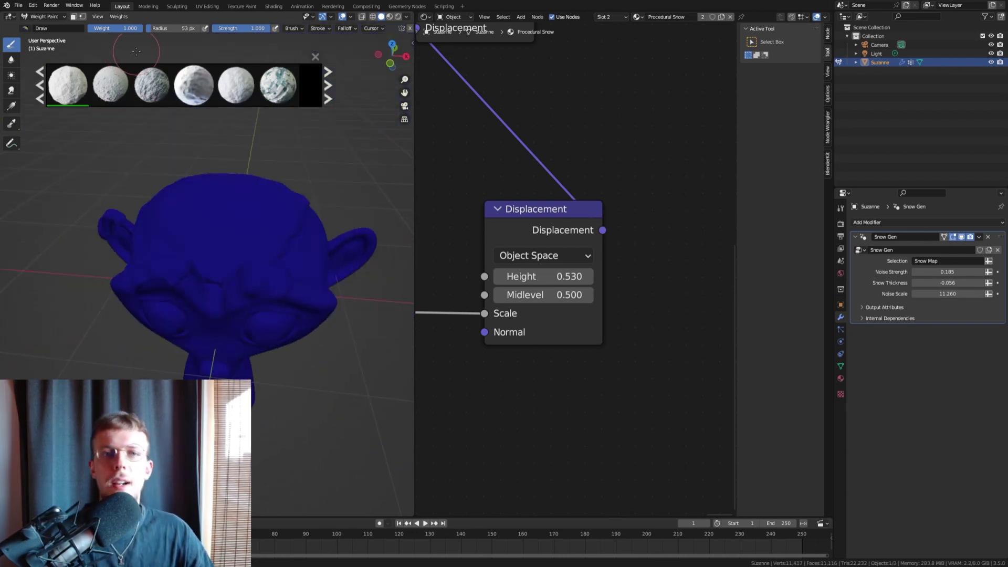
# Step: Try to erase snow from the top of the head with an 86 px Draw brush at weight 0.000, and undo the stroke
pyautogui.click(292, 28)
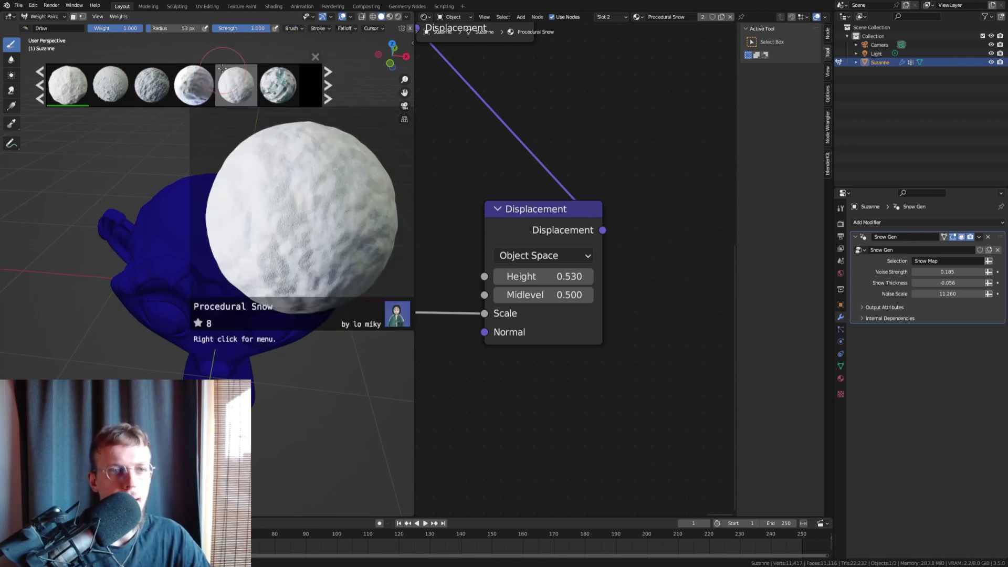
pyautogui.moveTo(188, 196); pyautogui.dragTo(231, 226, button='middle')
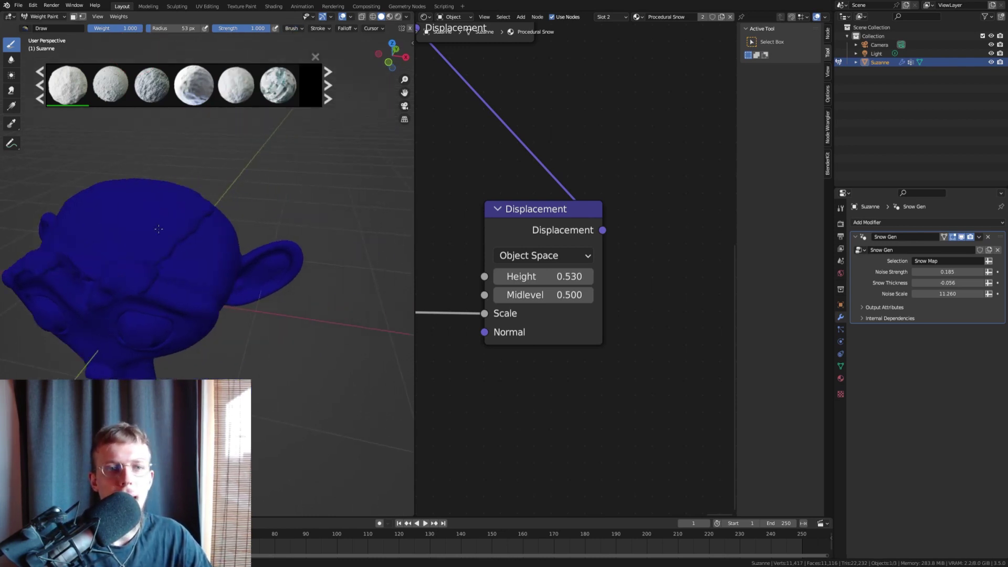
pyautogui.press('f')
pyautogui.click(151, 239)
pyautogui.scroll(2, 161, 270)
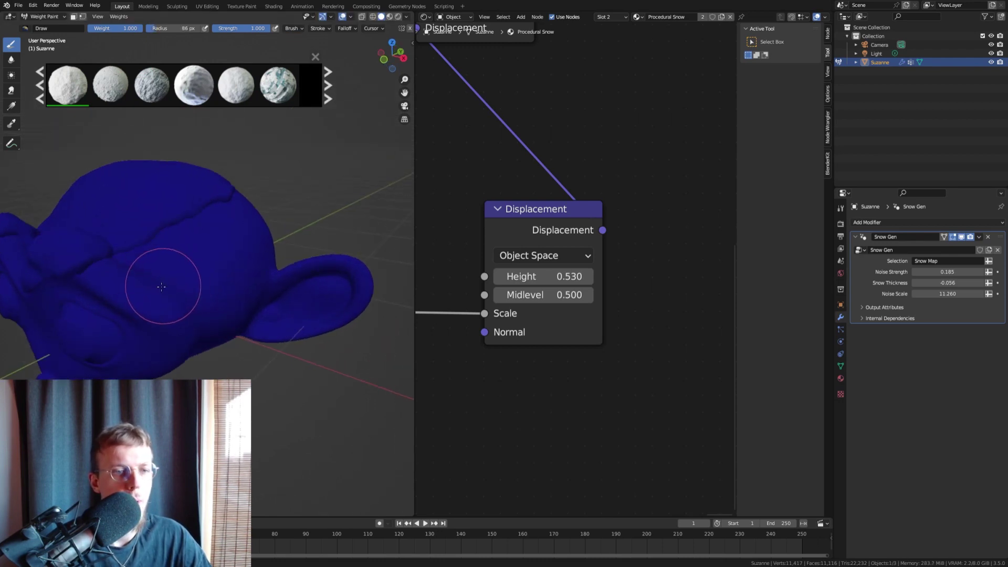
pyautogui.moveTo(116, 208)
pyautogui.mouseDown(button='middle')
pyautogui.moveTo(144, 205)
pyautogui.moveTo(105, 210)
pyautogui.moveTo(151, 41)
pyautogui.mouseUp(button='middle')
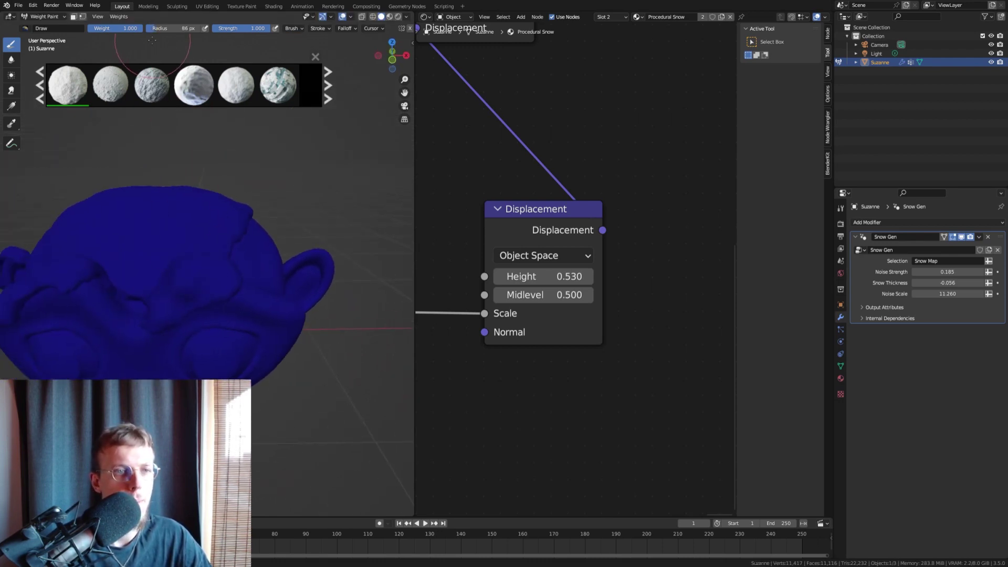
pyautogui.moveTo(129, 28); pyautogui.dragTo(78, 29)
pyautogui.moveTo(164, 180); pyautogui.dragTo(185, 240, button='middle')
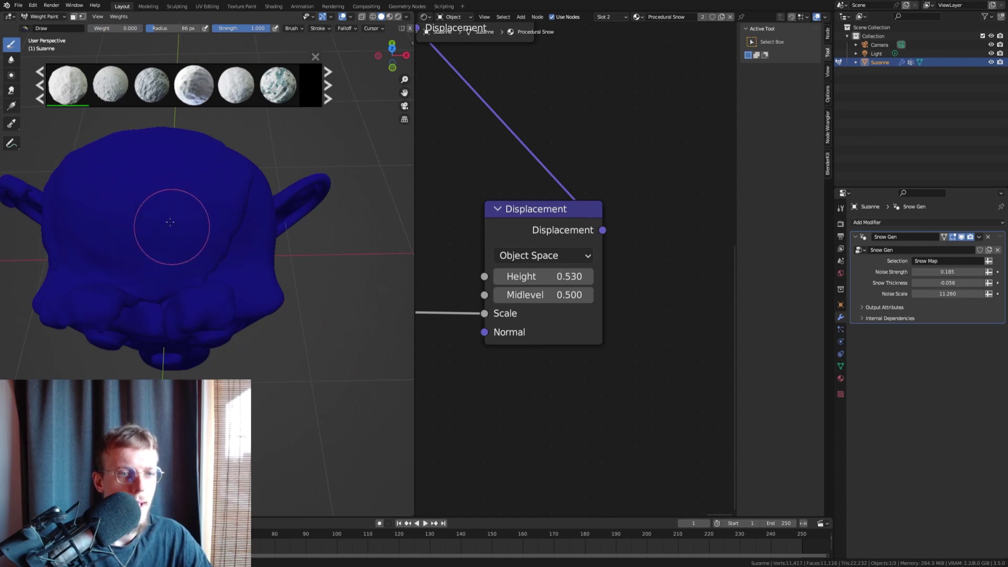
pyautogui.click(149, 228)
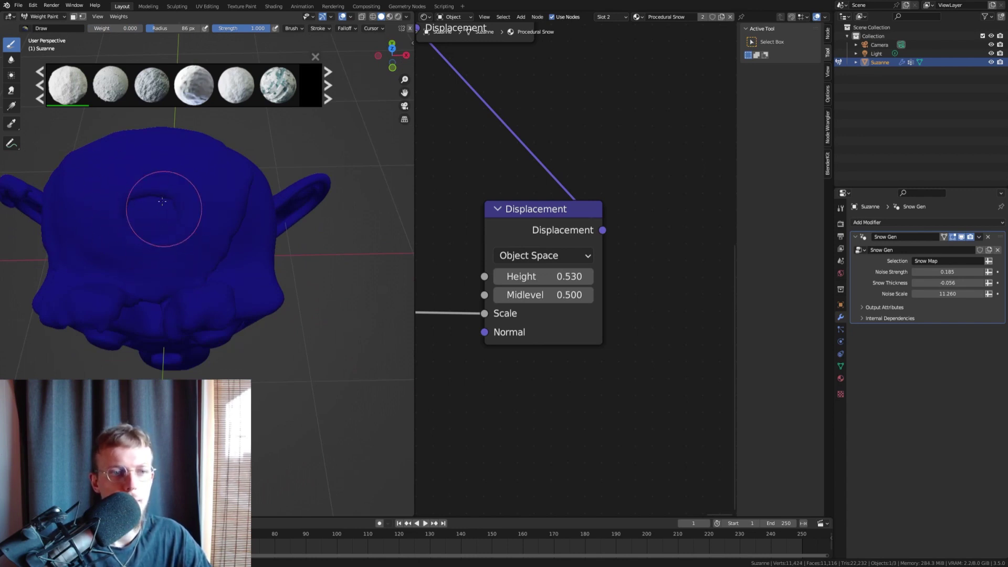
pyautogui.hotkey('ctrl', 'z')
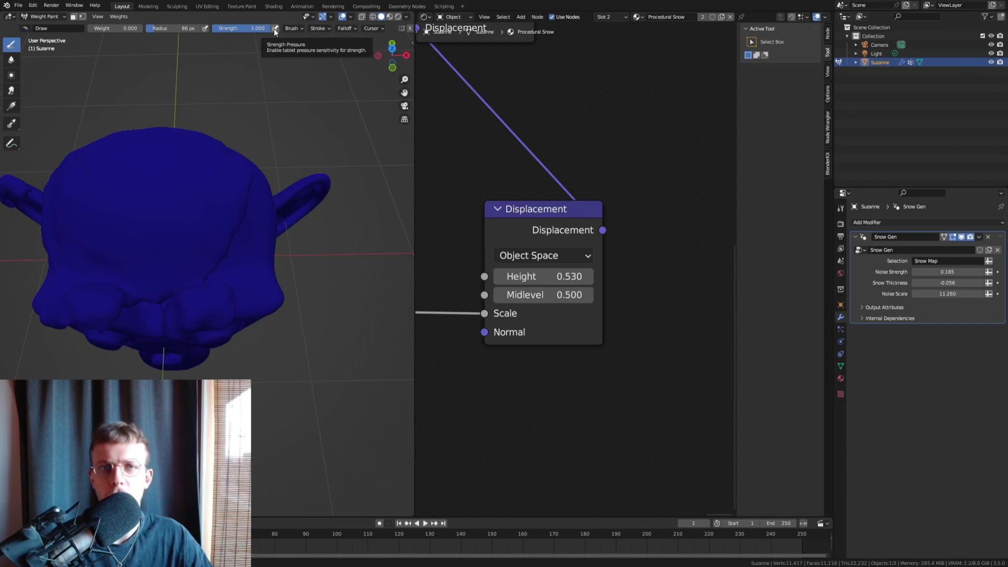
# Step: Set the Draw brush's blending mode to Subtract and its weight to 1.000
pyautogui.click(292, 29)
pyautogui.click(298, 46)
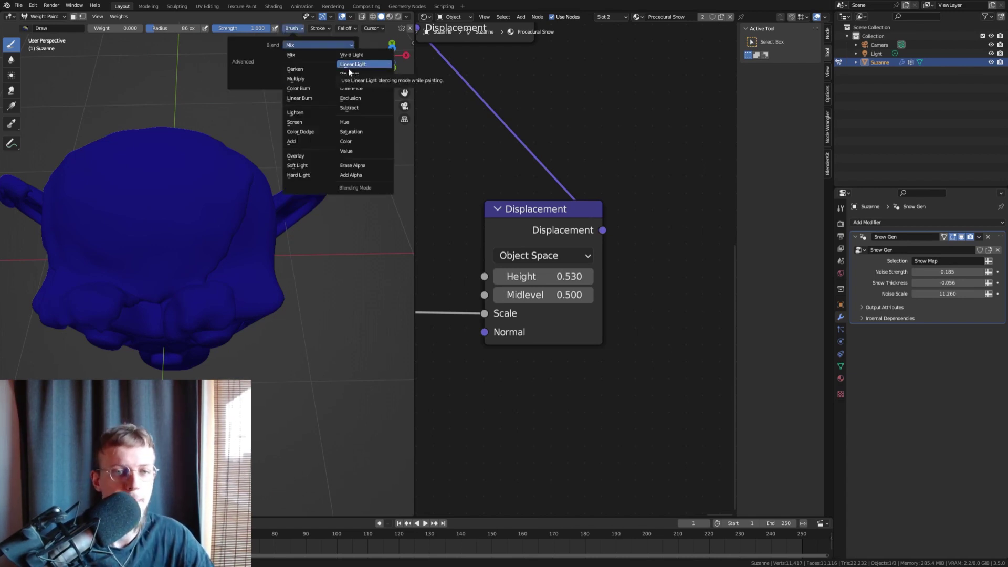
pyautogui.click(363, 108)
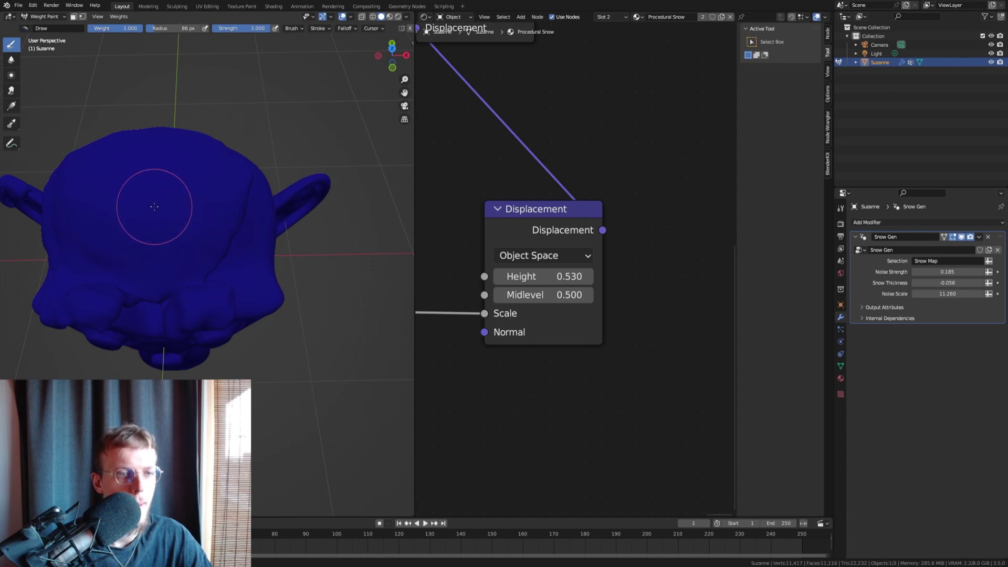
# Step: Try a resized Subtract brush stroke across the top of the head and undo it
pyautogui.scroll(1, 151, 191)
pyautogui.press('f')
pyautogui.click(147, 184)
pyautogui.moveTo(129, 196)
pyautogui.mouseDown()
pyautogui.moveTo(181, 177)
pyautogui.moveTo(163, 222)
pyautogui.moveTo(149, 222)
pyautogui.mouseUp()
pyautogui.hotkey('ctrl', 'z')
# Step: Enlarge the Draw brush's radius to 97 px and set its blending mode to Add
pyautogui.moveTo(170, 232); pyautogui.dragTo(139, 202, button='middle')
pyautogui.scroll(2, 182, 223)
pyautogui.press('f')
pyautogui.click(200, 225)
pyautogui.moveTo(201, 227); pyautogui.dragTo(259, 175, button='middle')
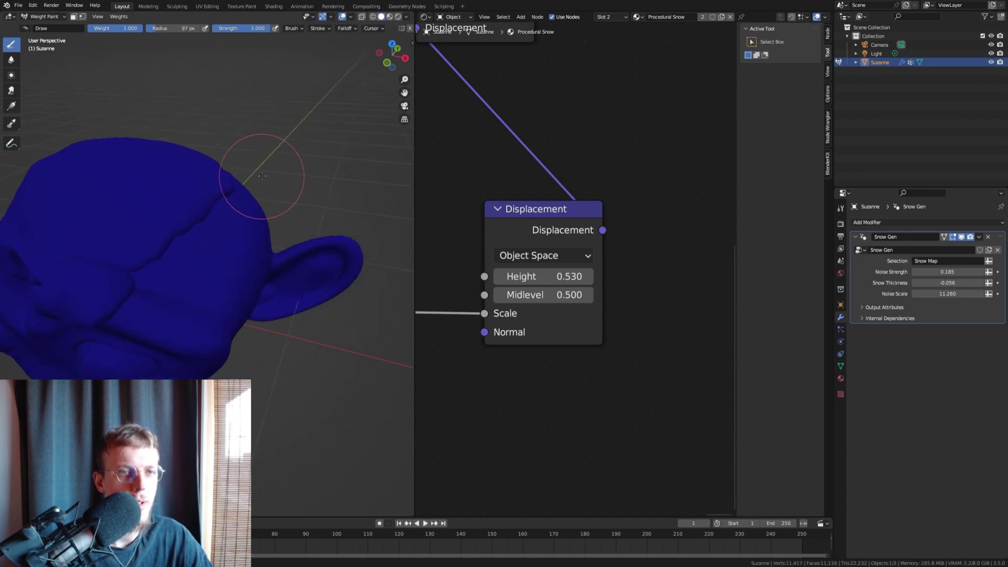
pyautogui.click(290, 28)
pyautogui.click(296, 46)
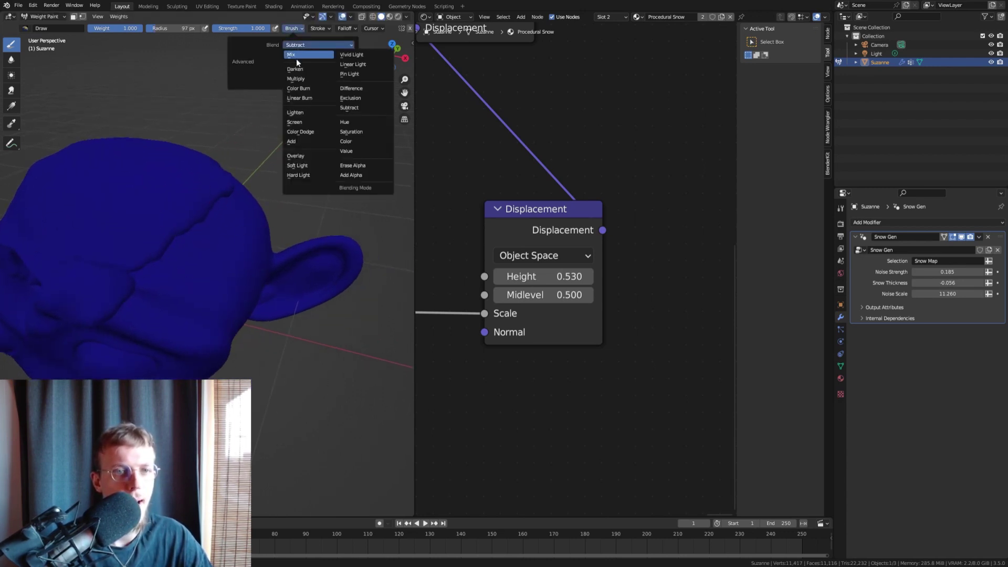
pyautogui.click(299, 140)
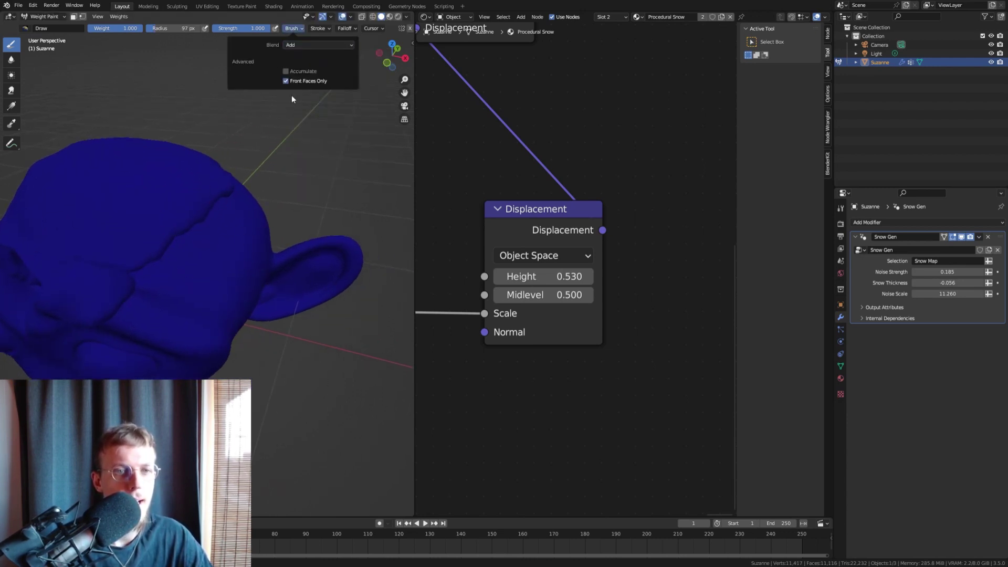
# Step: Paint weight along the ear with the Draw brush at a 71 px radius
pyautogui.press('f')
pyautogui.click(277, 275)
pyautogui.moveTo(269, 268)
pyautogui.mouseDown(button='middle')
pyautogui.moveTo(277, 285)
pyautogui.moveTo(206, 230)
pyautogui.mouseUp(button='middle')
pyautogui.scroll(2, 278, 285)
pyautogui.press('f')
pyautogui.click(212, 230)
pyautogui.moveTo(211, 230)
pyautogui.mouseDown()
pyautogui.moveTo(202, 225)
pyautogui.moveTo(261, 201)
pyautogui.moveTo(318, 206)
pyautogui.mouseUp()
# Step: Try painting weight over the eyes with the Draw brush in Add mode, and undo the strokes
pyautogui.scroll(-5, 308, 231)
pyautogui.keyDown('shift'); pyautogui.moveTo(192, 284); pyautogui.dragTo(224, 215, button='middle'); pyautogui.keyUp('shift')
pyautogui.scroll(2, 178, 275)
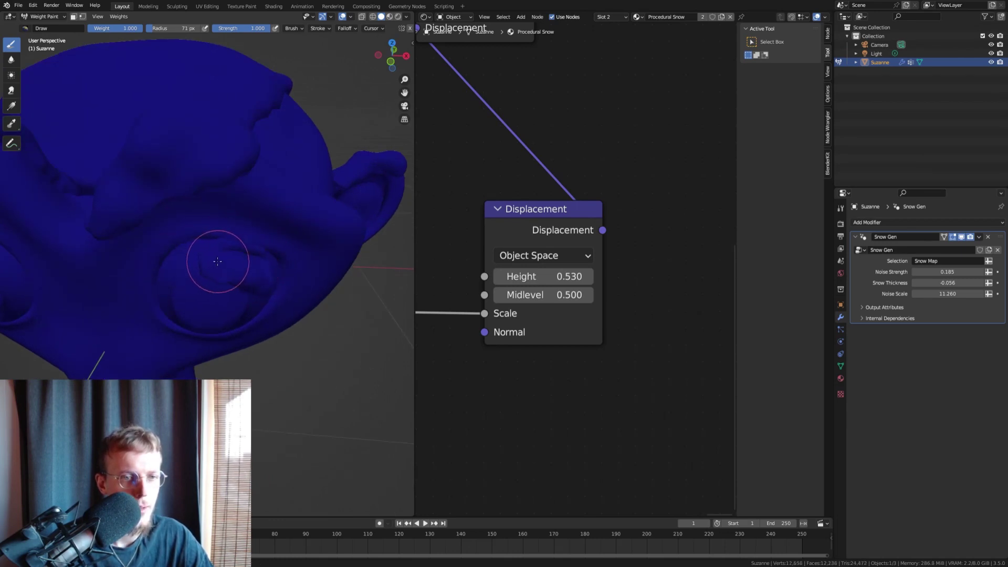
pyautogui.moveTo(185, 273); pyautogui.dragTo(174, 226, button='middle')
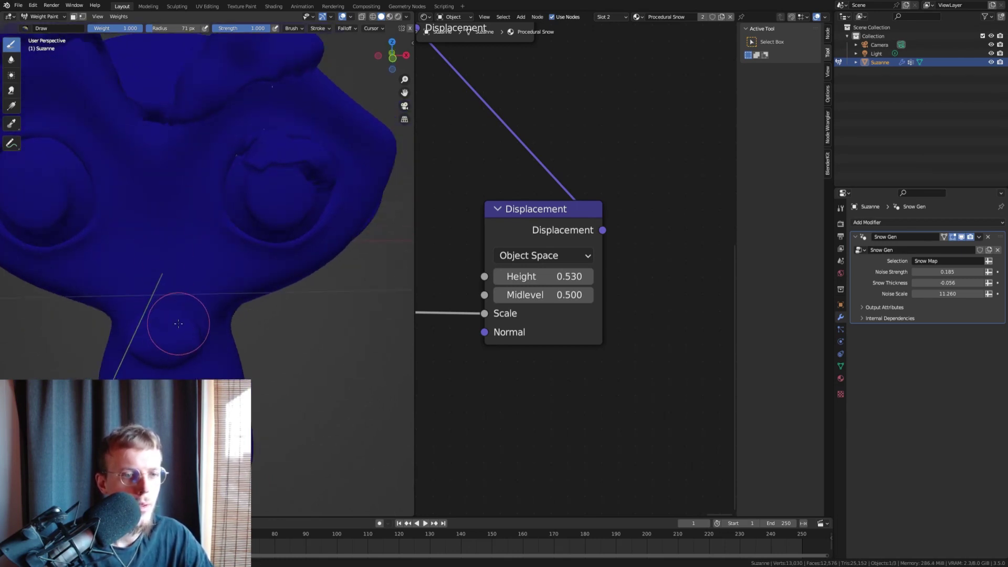
pyautogui.moveTo(162, 274); pyautogui.dragTo(192, 223, button='middle')
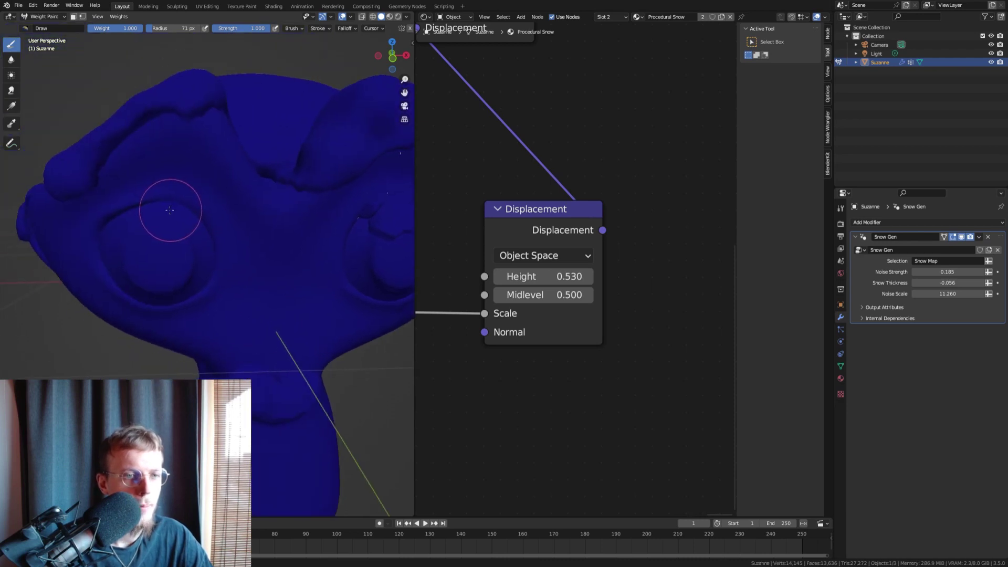
pyautogui.moveTo(117, 219); pyautogui.dragTo(247, 225, button='middle')
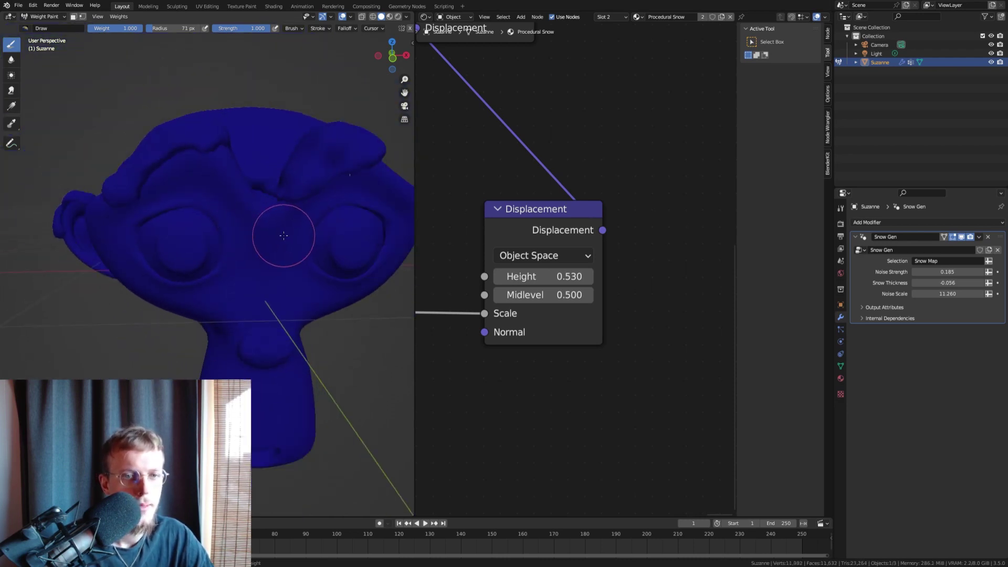
# Step: Paint weight on the monkey head's nose to add a patch of snow there
pyautogui.scroll(3, 279, 320)
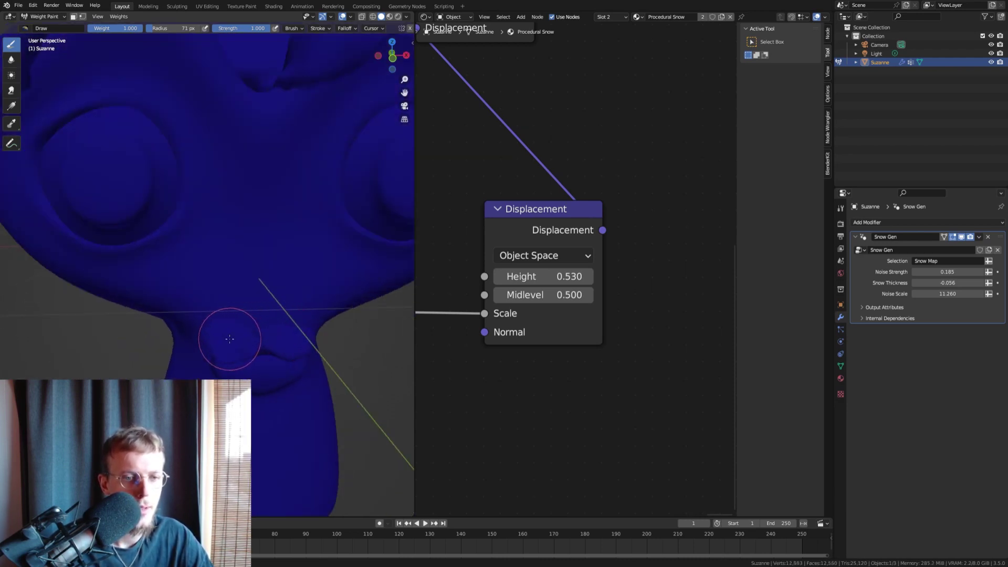
pyautogui.scroll(-4, 245, 334)
pyautogui.moveTo(252, 332); pyautogui.dragTo(252, 321, button='middle')
# Step: Return to Object Mode, deselect the monkey head, and check its painted snow from several sides in rendered shading
pyautogui.click(45, 16)
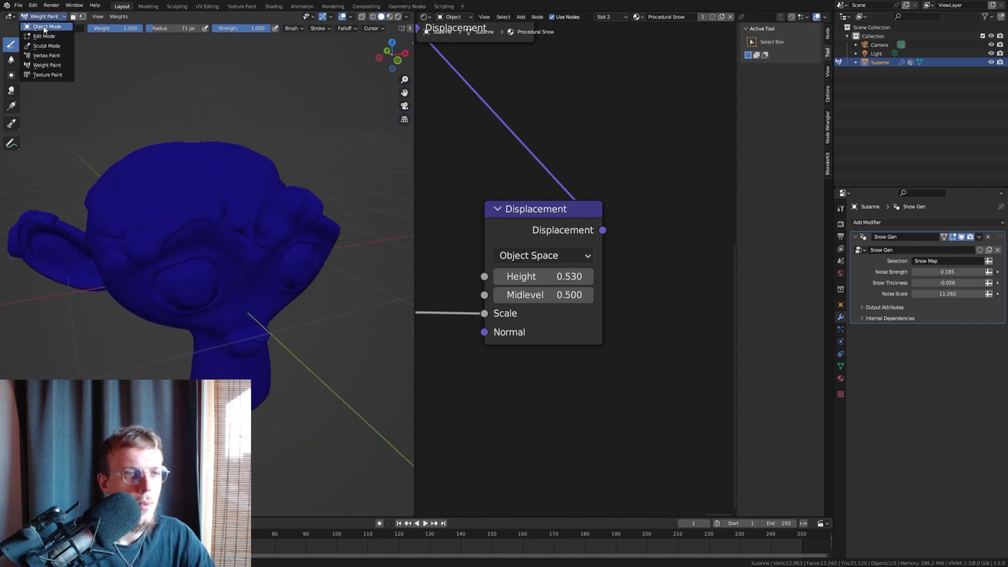
pyautogui.click(43, 26)
pyautogui.click(341, 94)
pyautogui.click(398, 16)
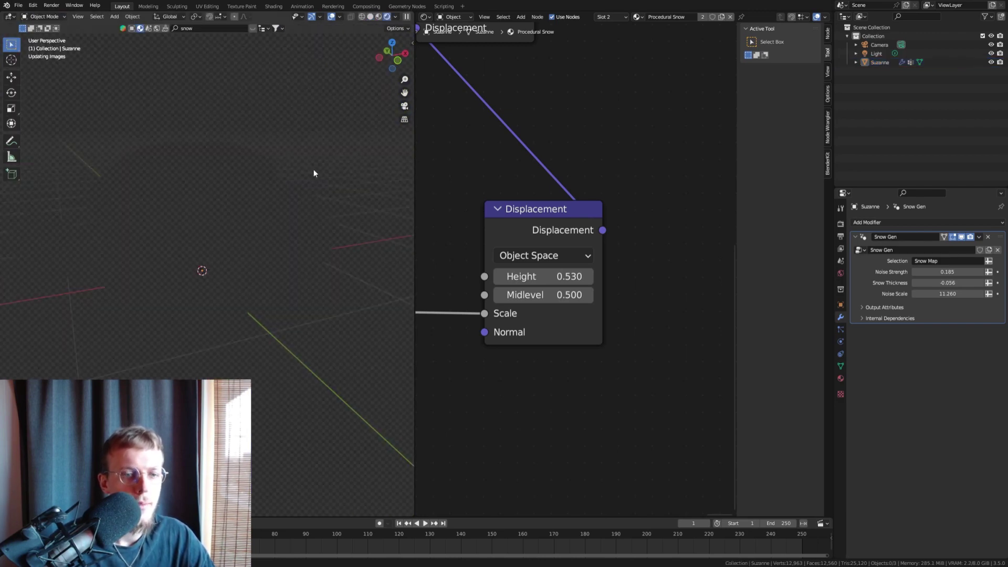
pyautogui.moveTo(313, 174); pyautogui.dragTo(244, 156, button='middle')
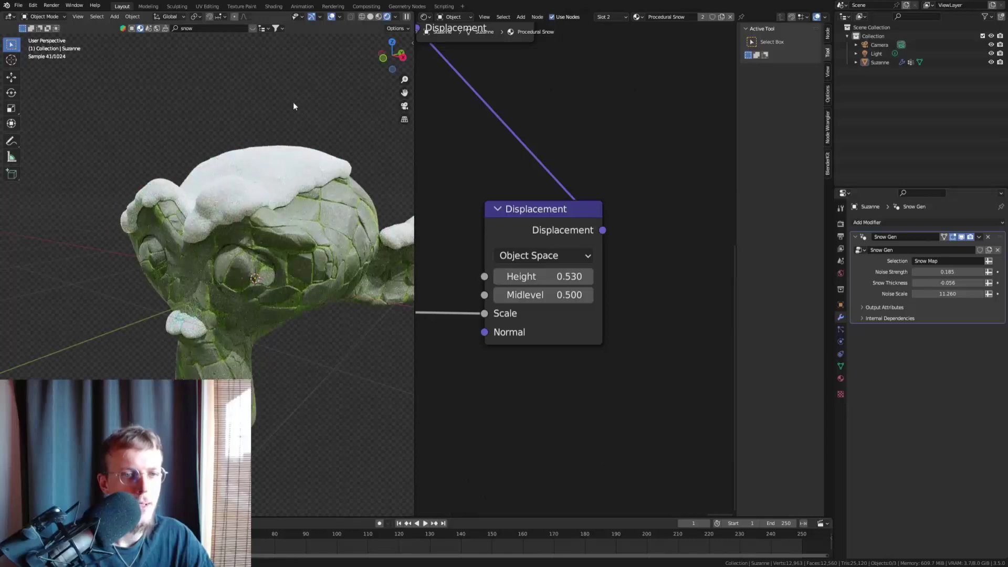
pyautogui.moveTo(293, 102); pyautogui.dragTo(207, 202, button='middle')
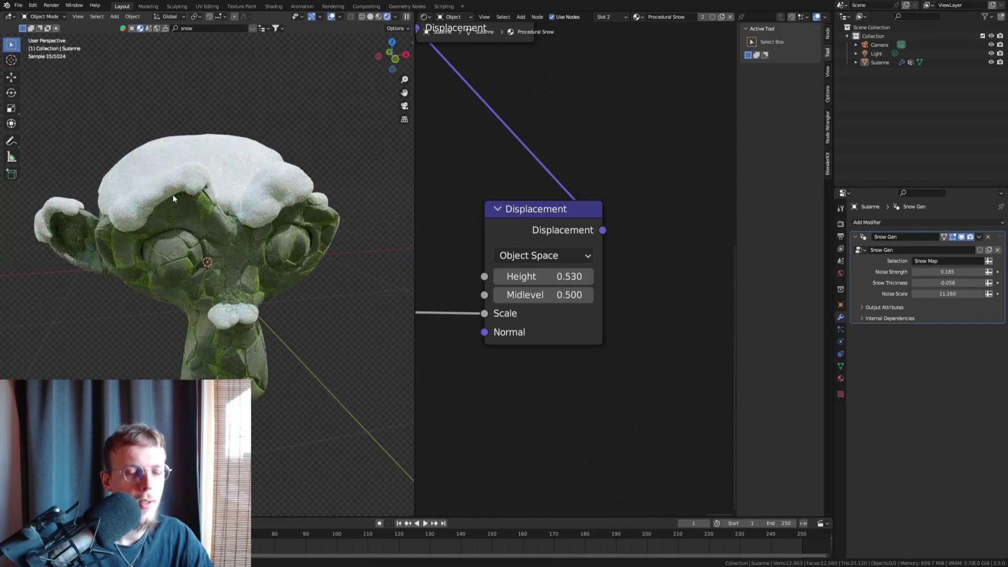
pyautogui.moveTo(209, 299); pyautogui.dragTo(263, 290, button='middle')
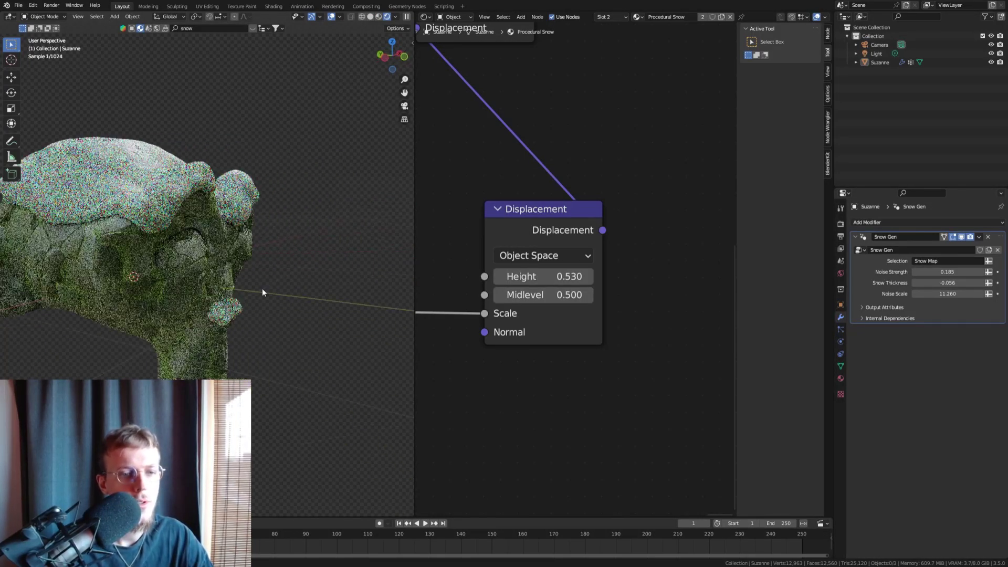
pyautogui.moveTo(180, 253); pyautogui.dragTo(135, 250, button='middle')
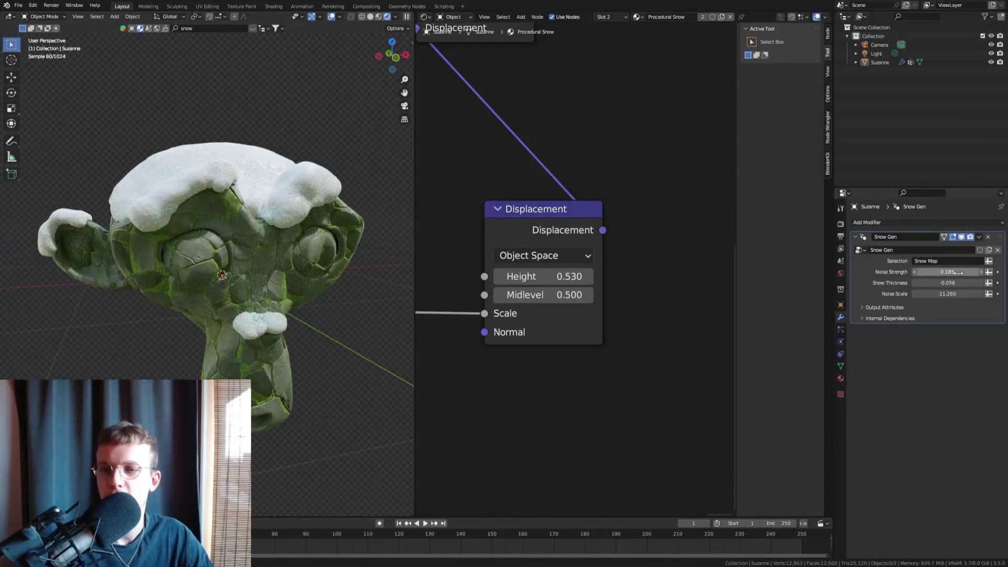
pyautogui.moveTo(959, 272)
pyautogui.mouseDown()
pyautogui.moveTo(940, 272)
pyautogui.moveTo(958, 273)
pyautogui.mouseUp()
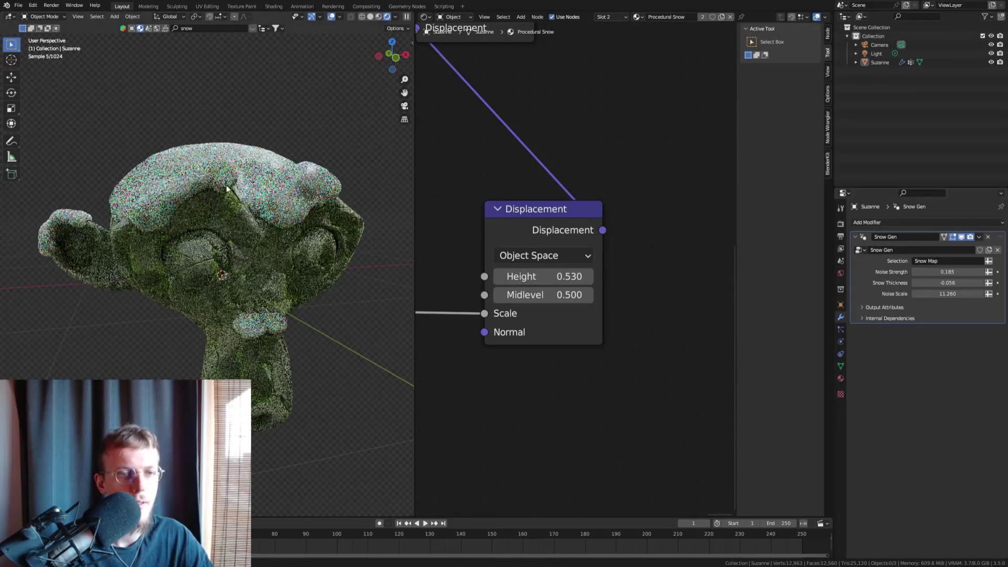
# Step: Change the shader node editor to the Geometry Node Editor showing the Snow Gen node tree
pyautogui.scroll(-6, 528, 153)
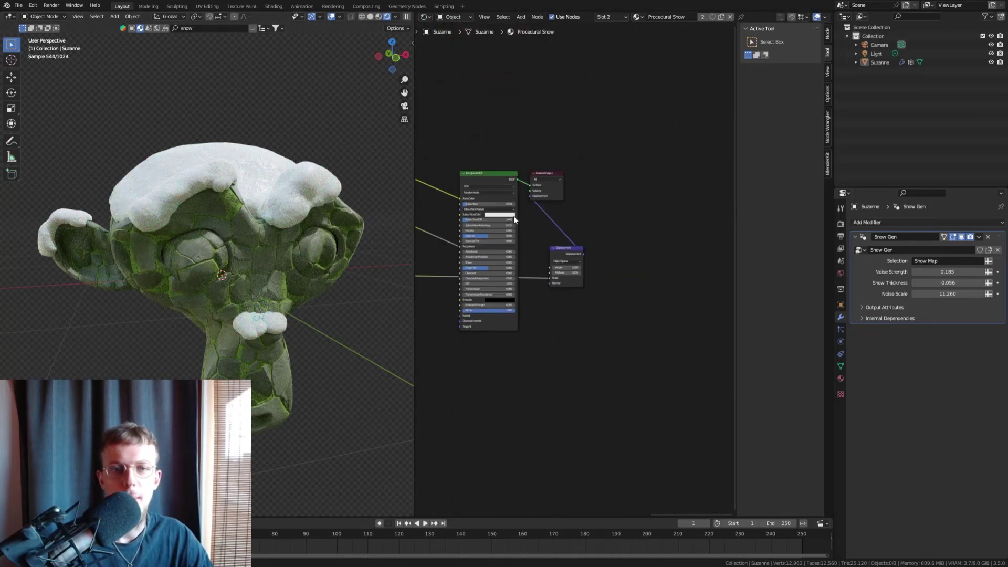
pyautogui.click(424, 18)
pyautogui.click(454, 87)
pyautogui.scroll(-2, 613, 235)
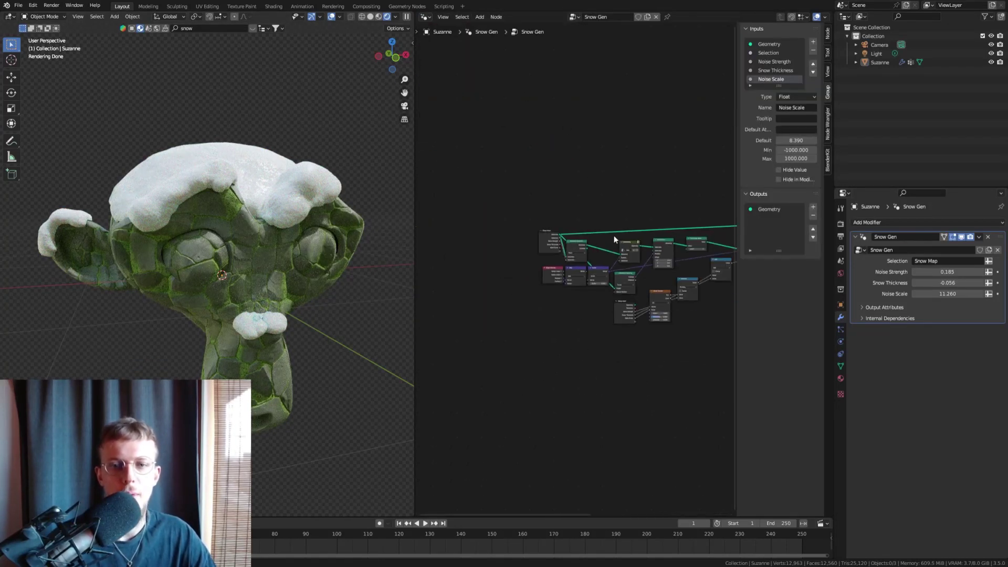
# Step: Expose the Set Material node's material in the modifier by linking it to a new Group Input socket
pyautogui.scroll(2, 713, 196)
pyautogui.scroll(5, 548, 200)
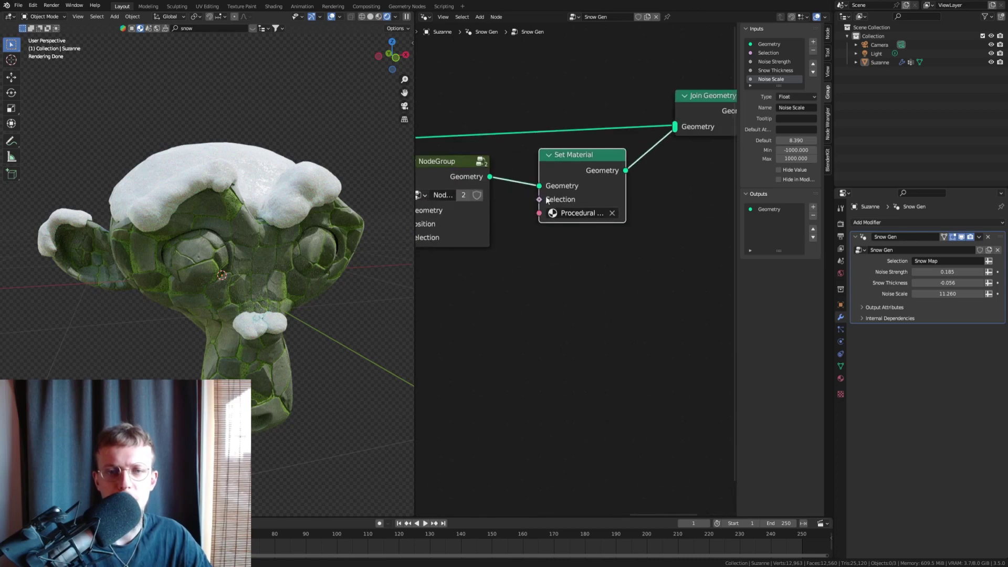
pyautogui.scroll(-3, 566, 177)
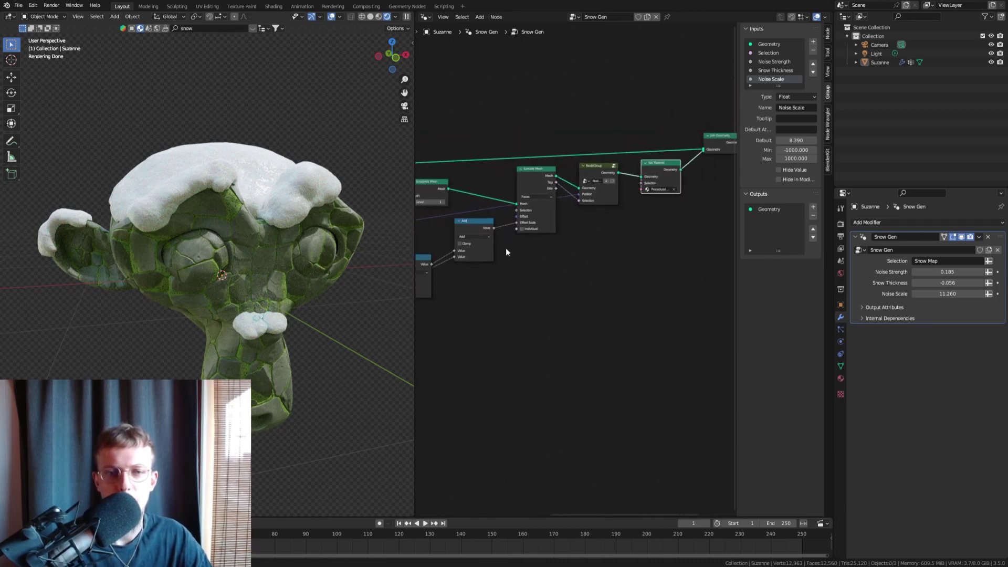
pyautogui.scroll(-2, 618, 219)
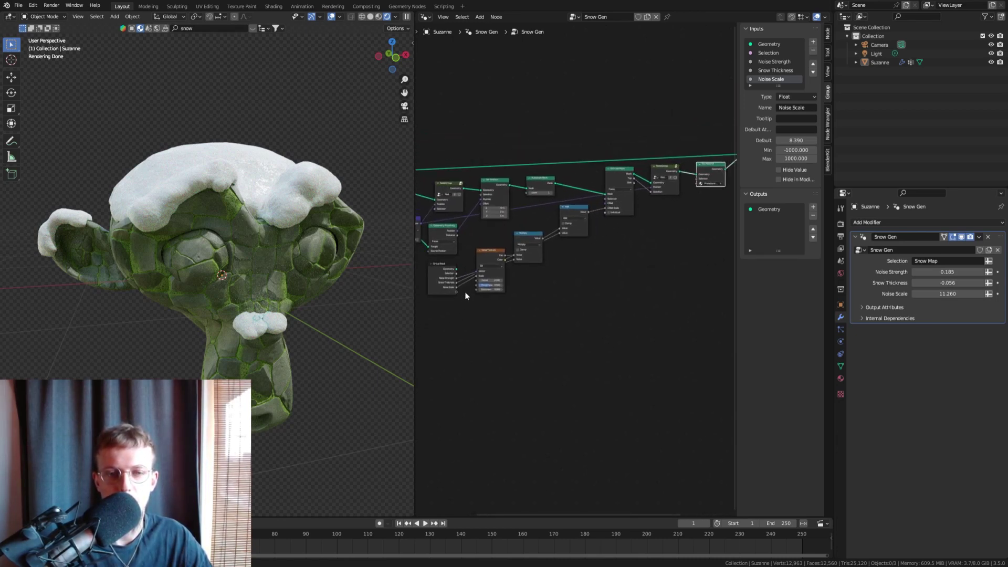
pyautogui.moveTo(457, 288); pyautogui.dragTo(699, 183)
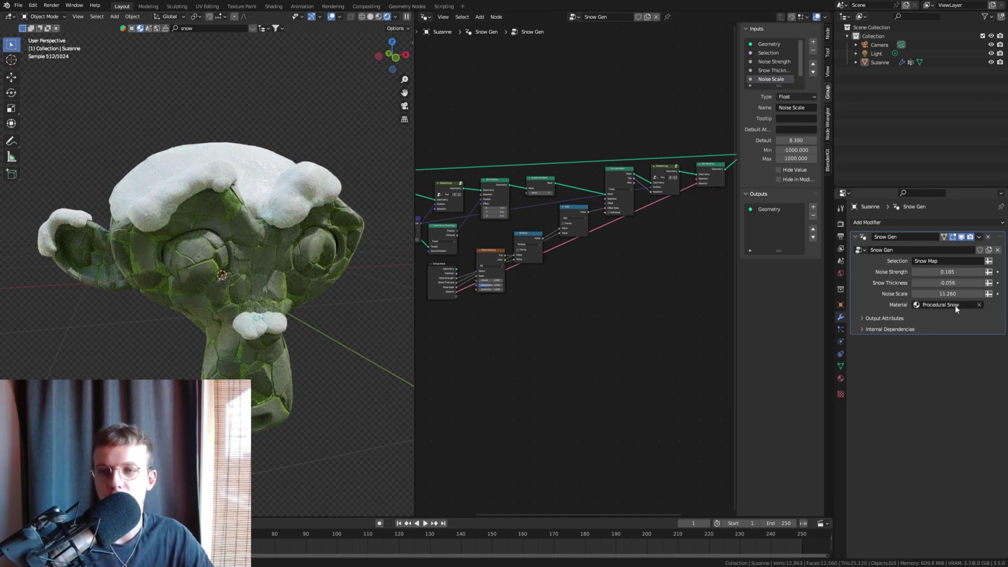
# Step: Expose the Subdivide Mesh node's Level in the modifier by linking it to a new Group Input socket
pyautogui.scroll(1, 604, 149)
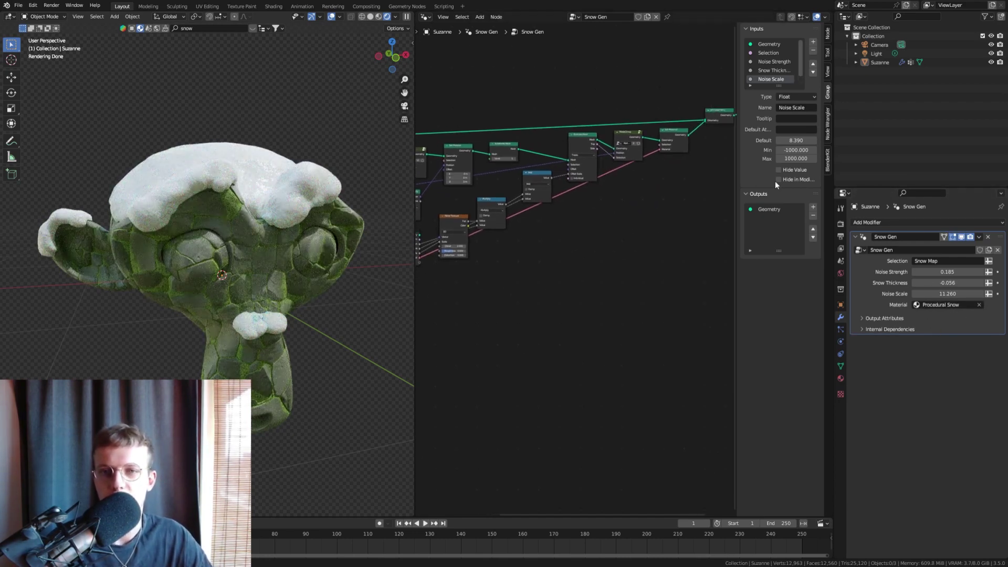
pyautogui.scroll(1, 595, 153)
pyautogui.moveTo(473, 171); pyautogui.dragTo(639, 127, button='middle')
pyautogui.scroll(5, 553, 156)
pyautogui.scroll(-1, 552, 159)
pyautogui.moveTo(640, 127); pyautogui.dragTo(489, 352)
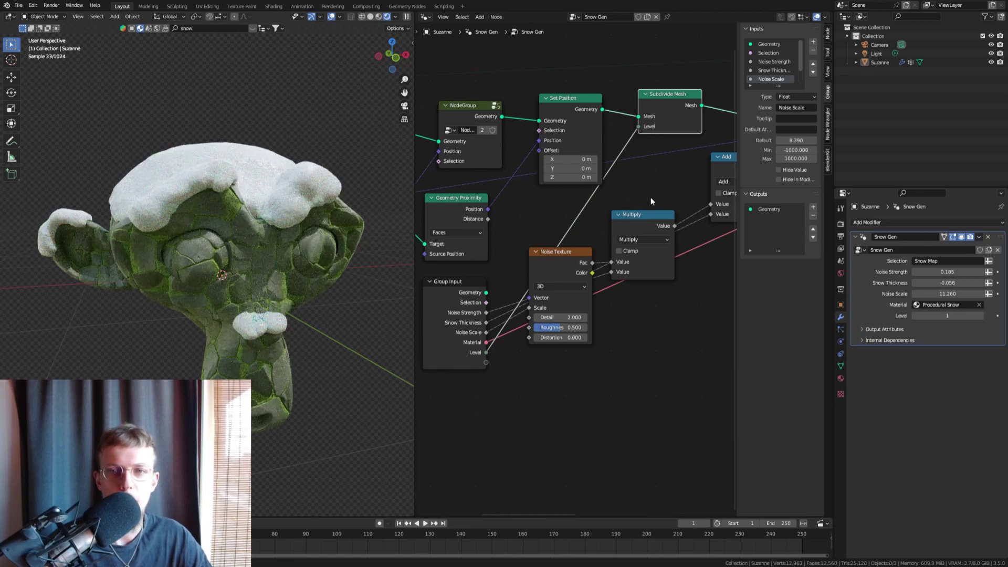
# Step: Rename the Level group input to "Snow Resolution"
pyautogui.scroll(-2, 773, 65)
pyautogui.click(772, 69)
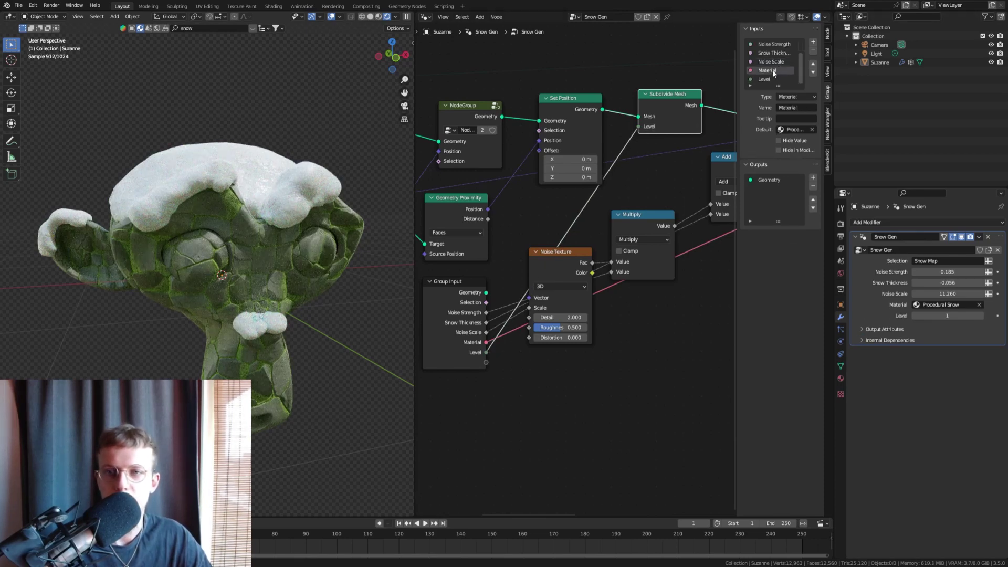
pyautogui.doubleClick(764, 80)
pyautogui.write('Snow REsol')
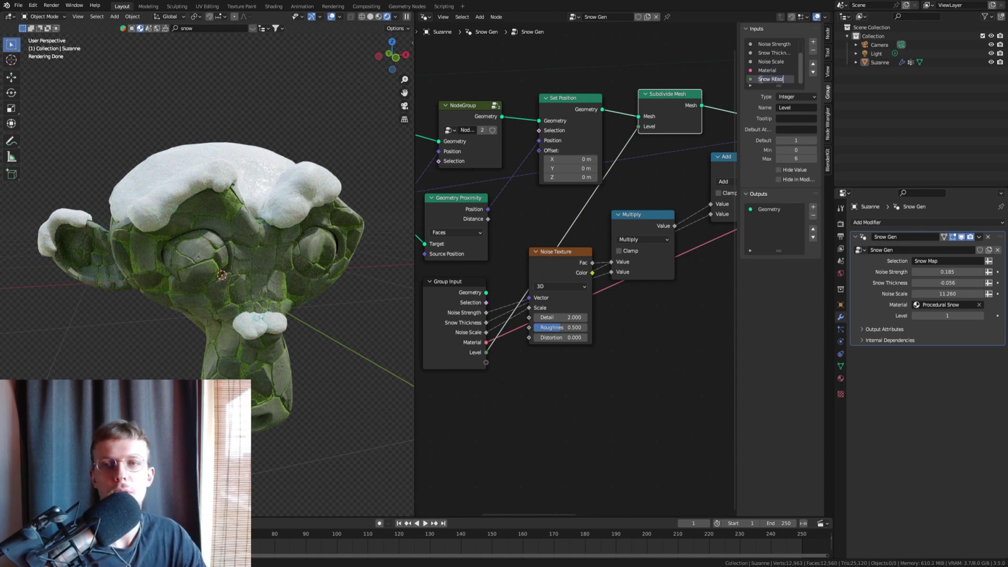
pyautogui.press('BackSpace')
pyautogui.write('esol')
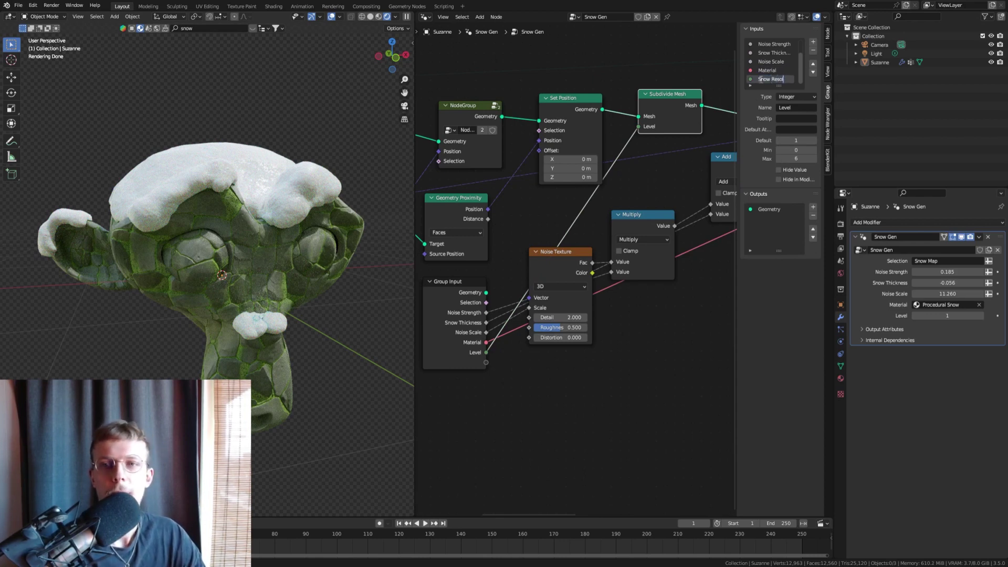
pyautogui.write('ution')
pyautogui.press('Return')
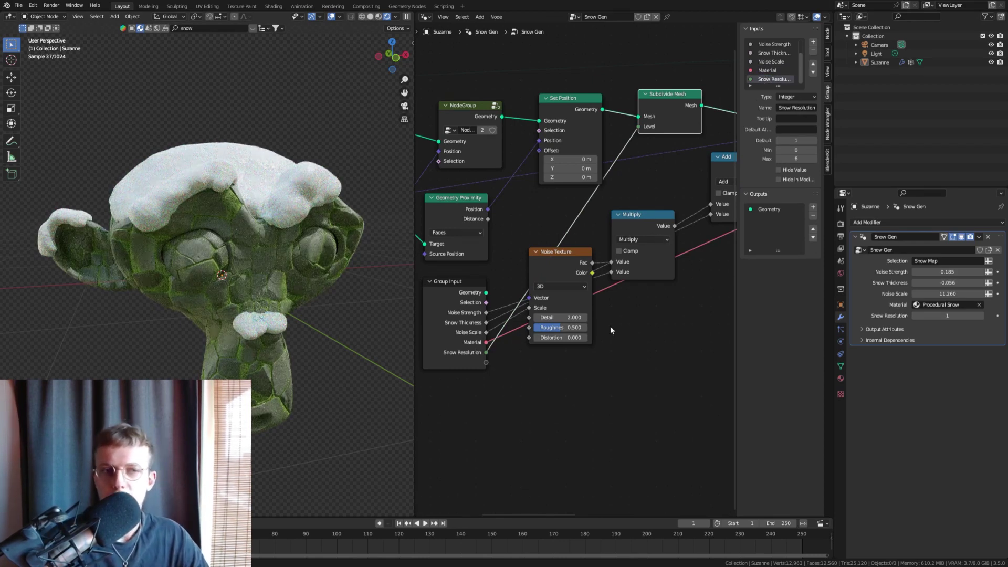
# Step: Set the Snow Gen modifier's Snow Resolution to 2 and lower its Noise Scale to about 5.61
pyautogui.click(981, 317)
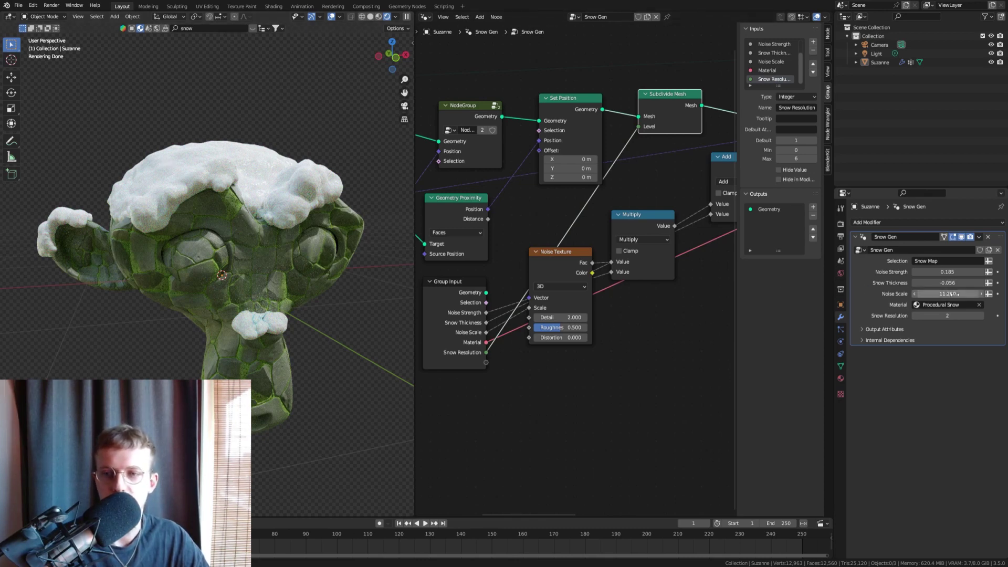
pyautogui.moveTo(923, 294); pyautogui.dragTo(910, 294)
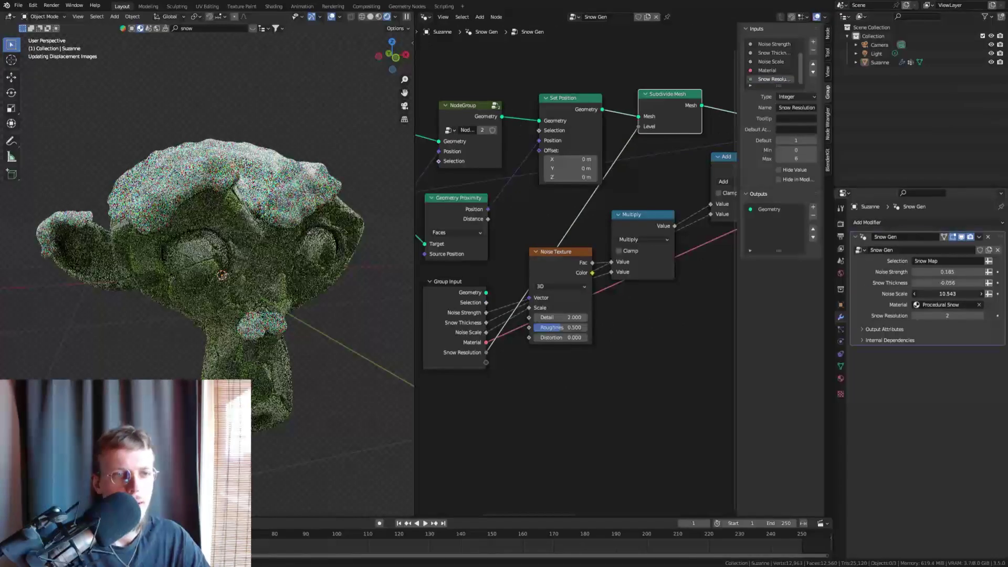
pyautogui.hotkey('ctrl', 'z')
pyautogui.moveTo(960, 294); pyautogui.dragTo(913, 293)
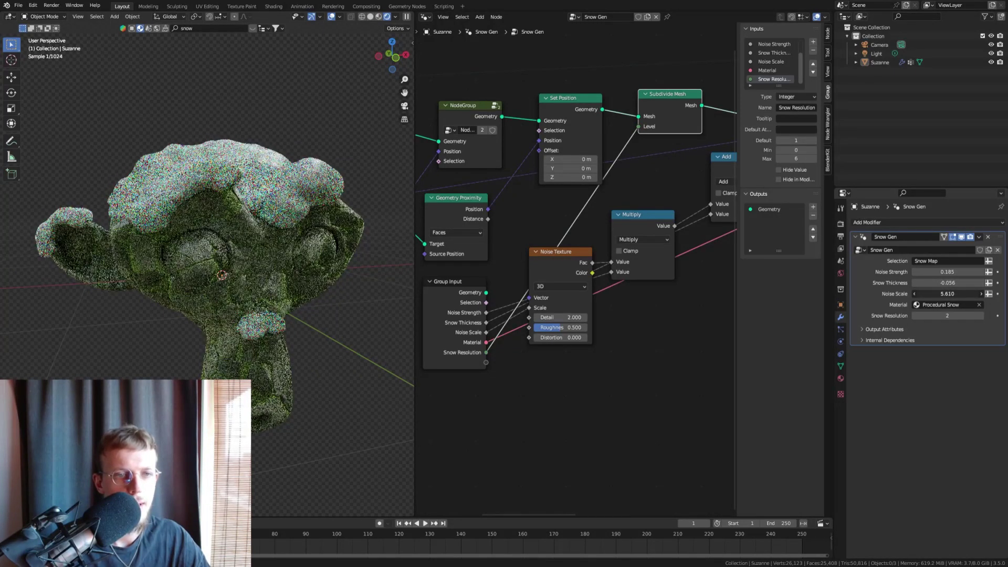